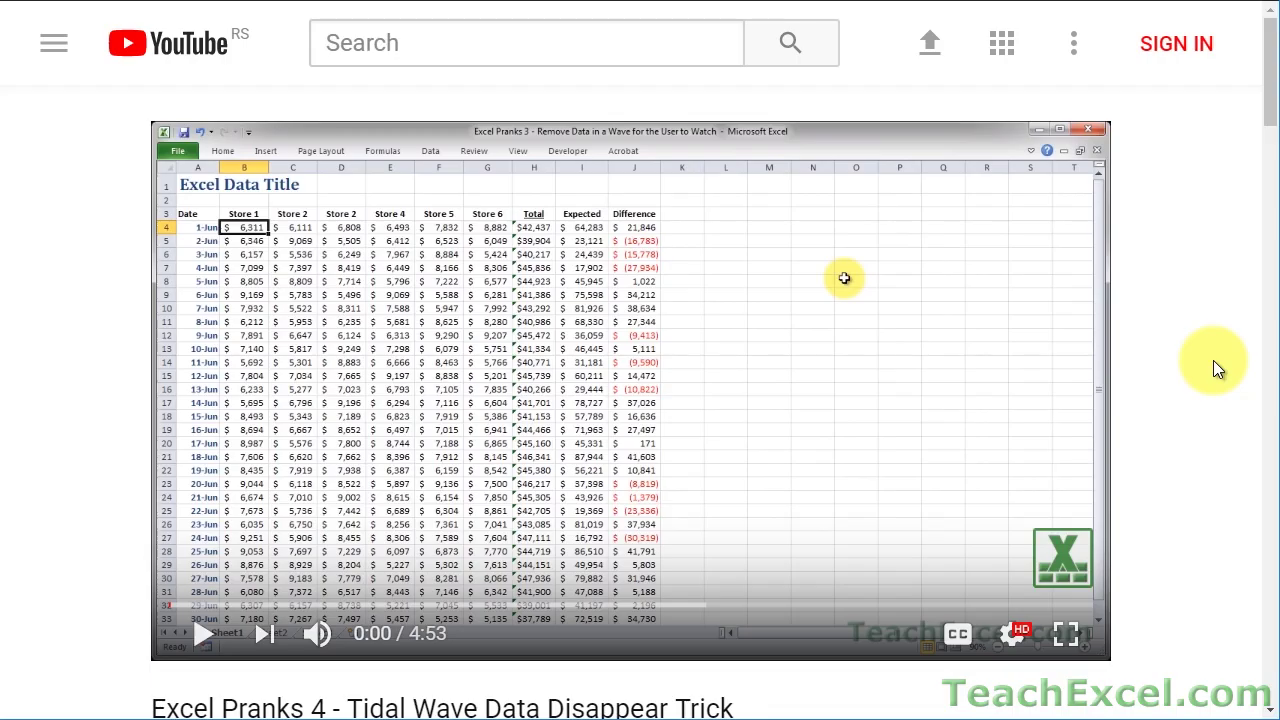
Open the tutorial page linked in the video description, open its second Excel file, and subscribe to the TeachExcel channel
scroll(1213, 360, "down", 5)
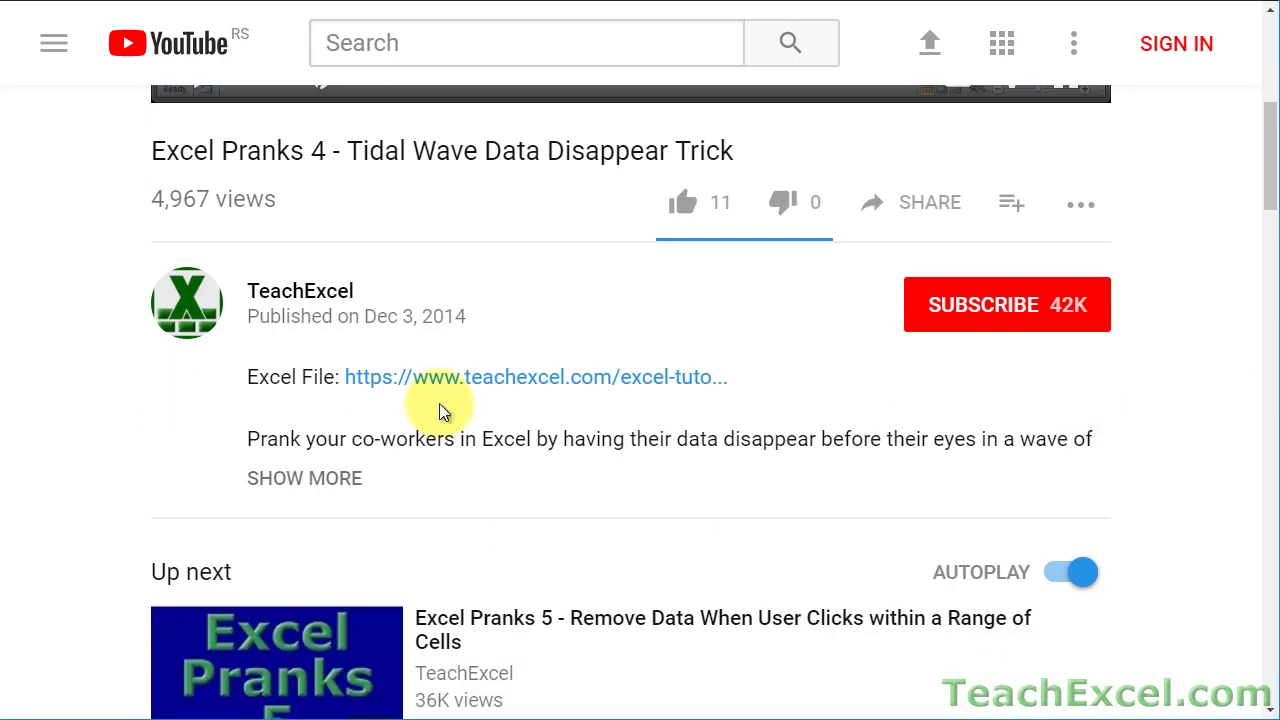
left_click(457, 385)
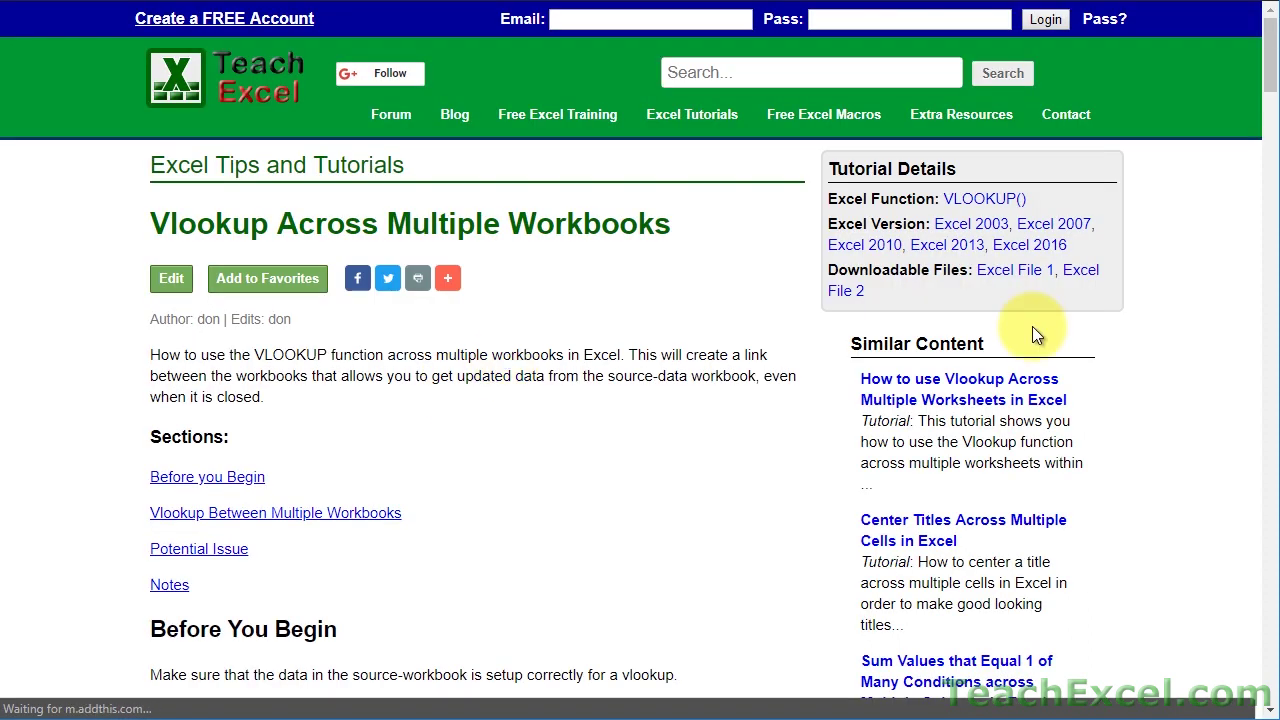
left_click(1098, 272)
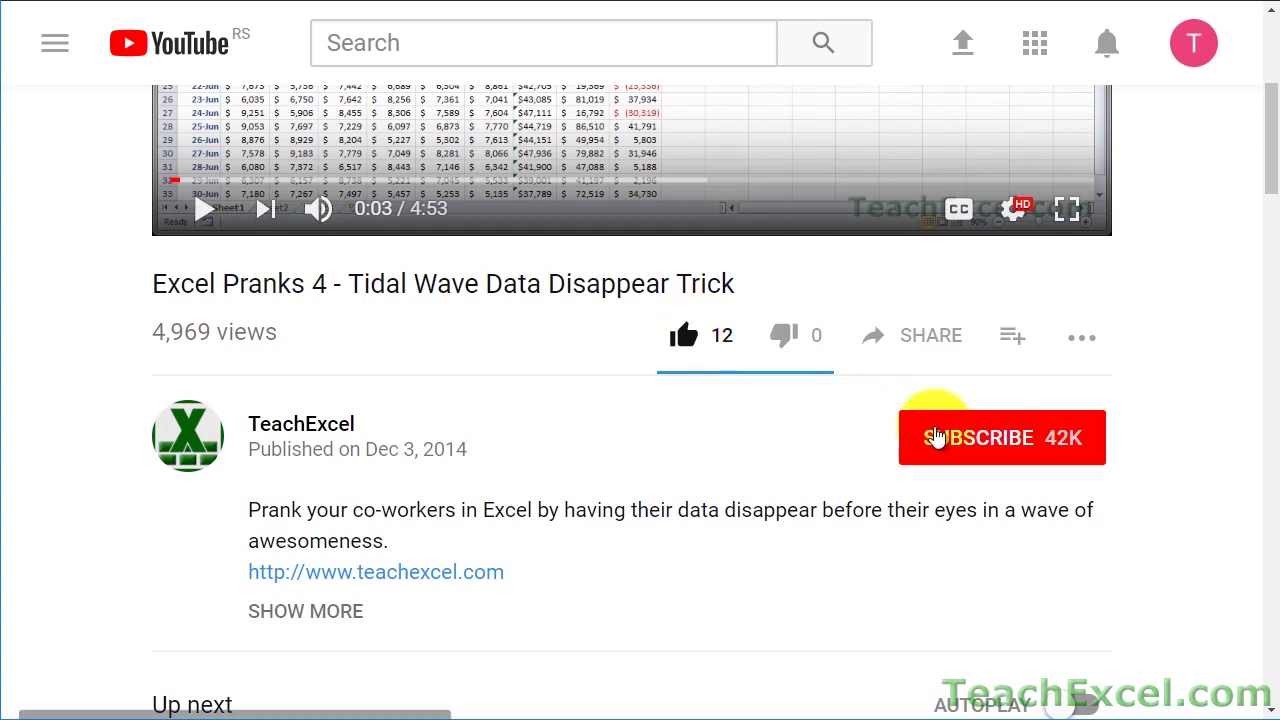
left_click(936, 437)
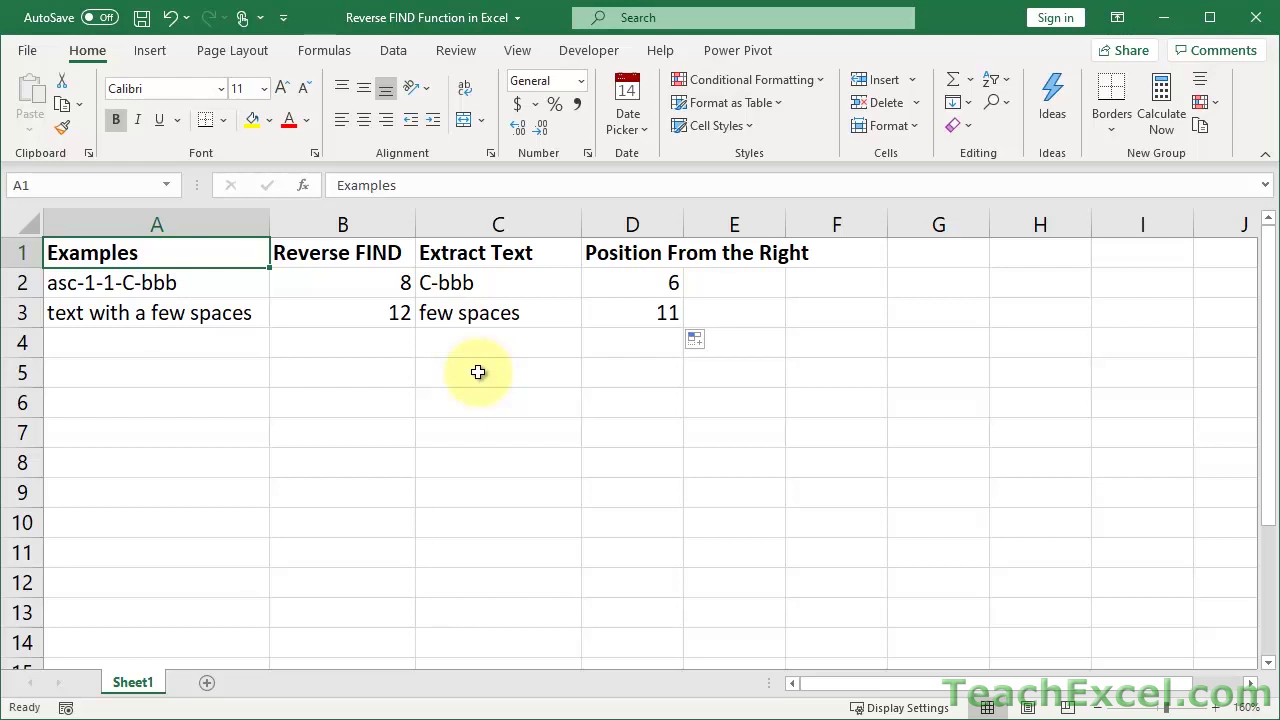
Examine the Reverse FIND formula in B2, including its find_text argument, and the Position From the Right formula in D2
key("Down")
key("Right")
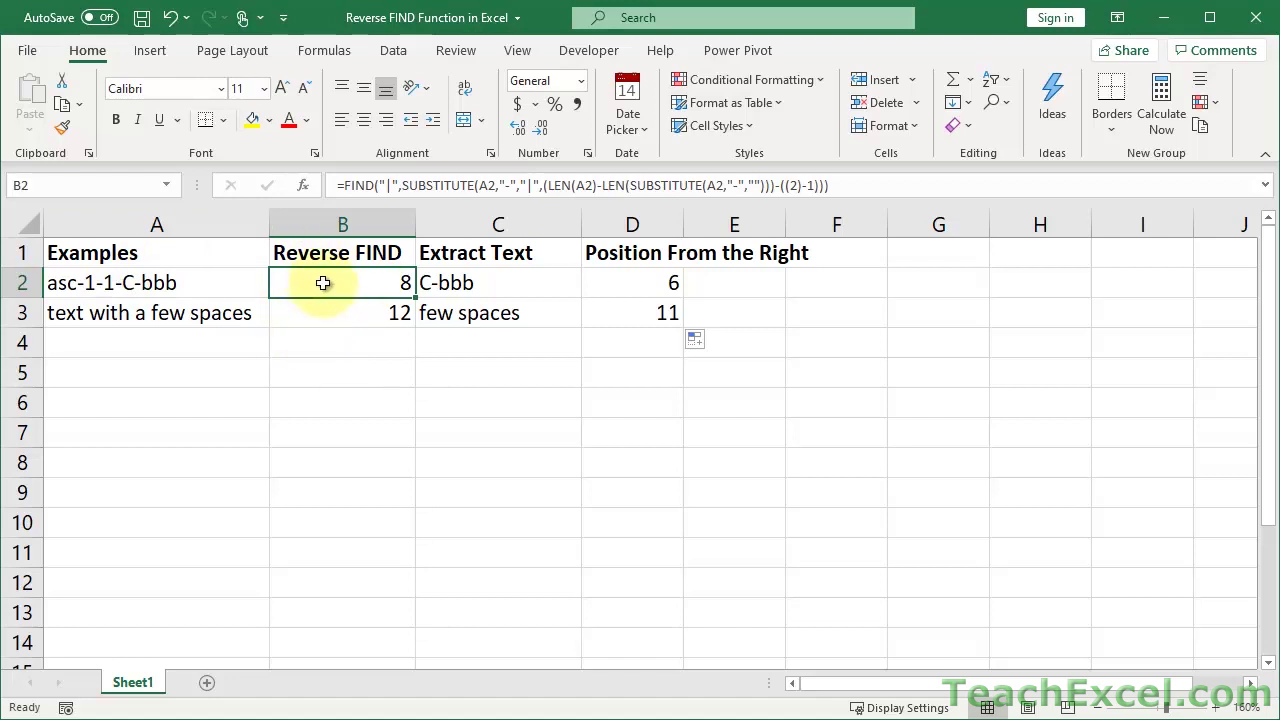
left_click(606, 289)
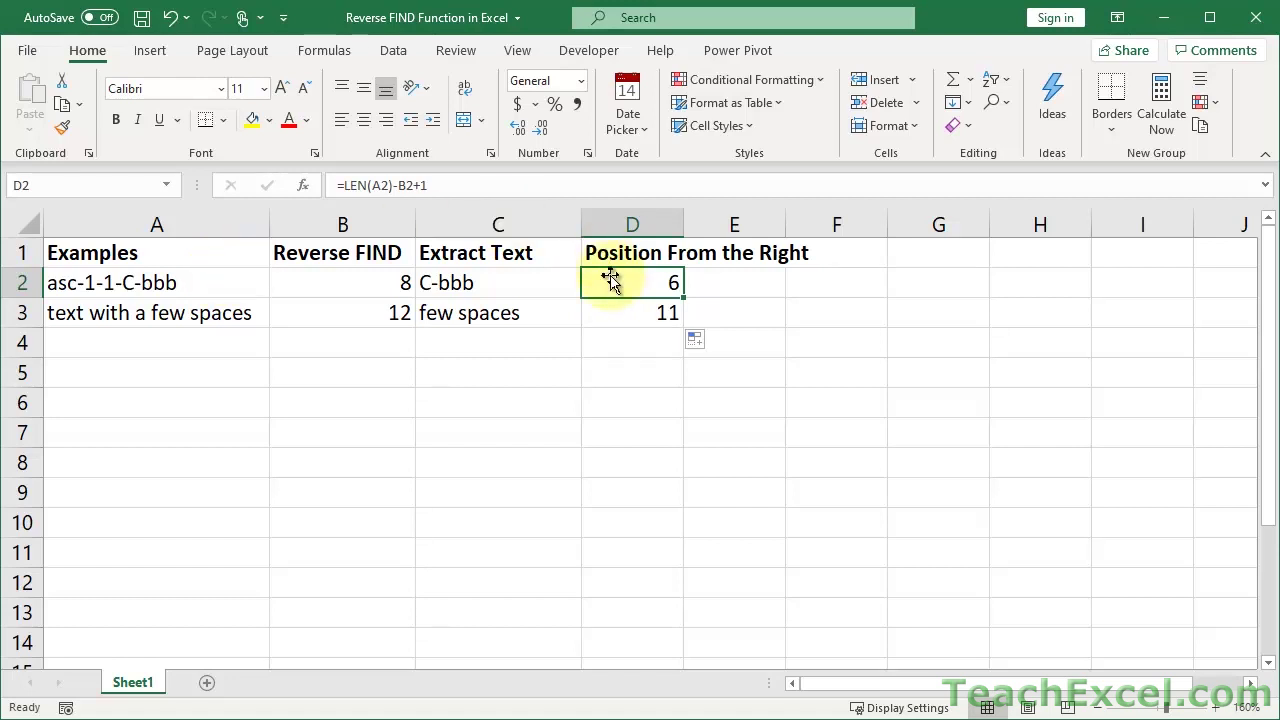
left_click(372, 284)
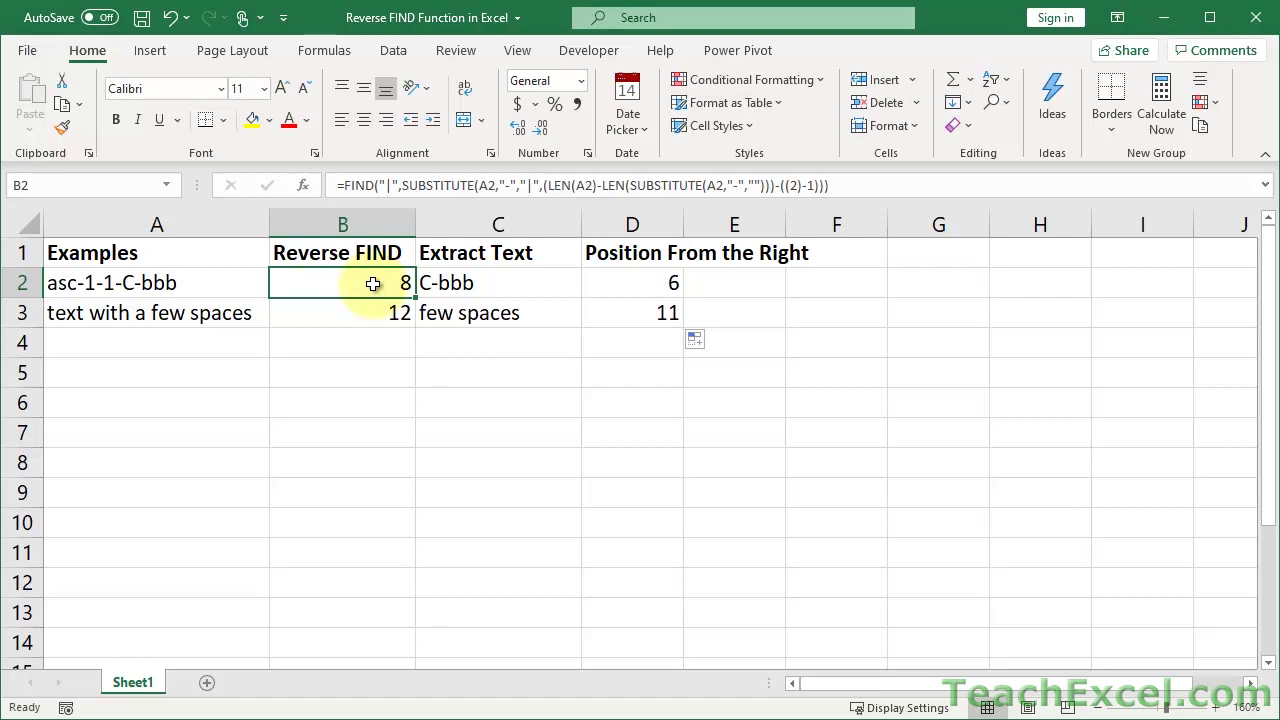
double_click(372, 283)
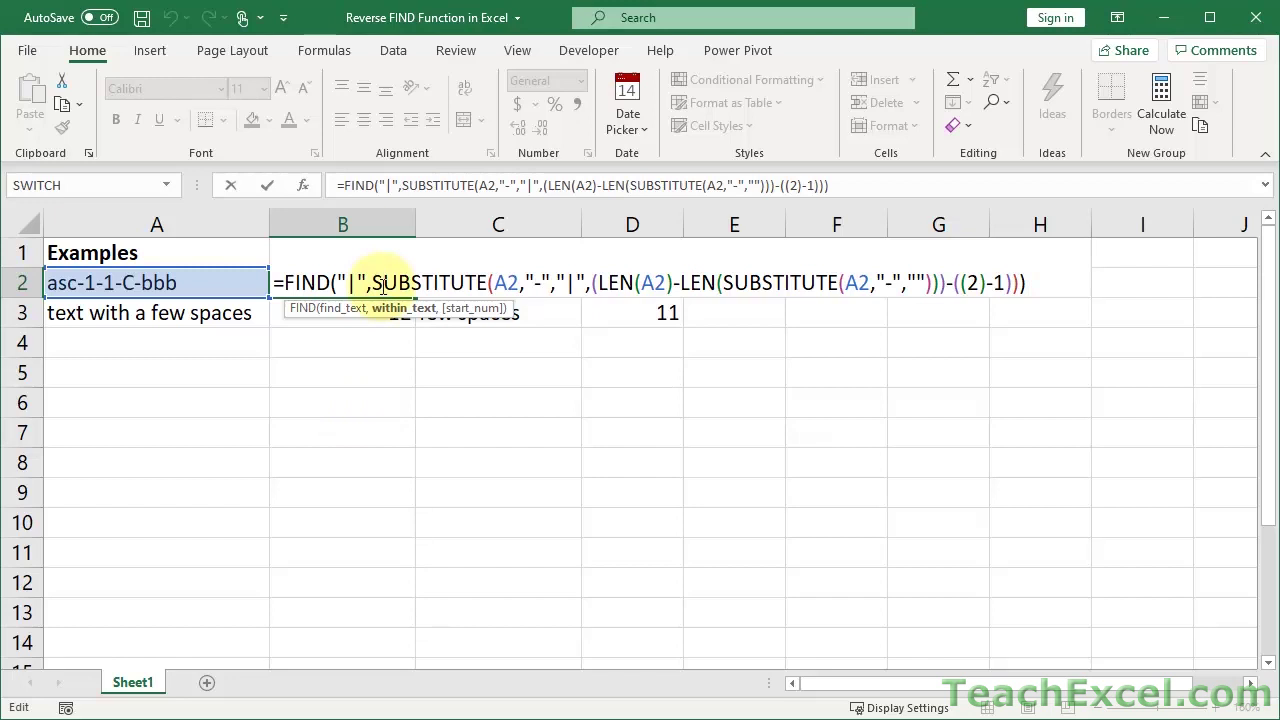
double_click(350, 284)
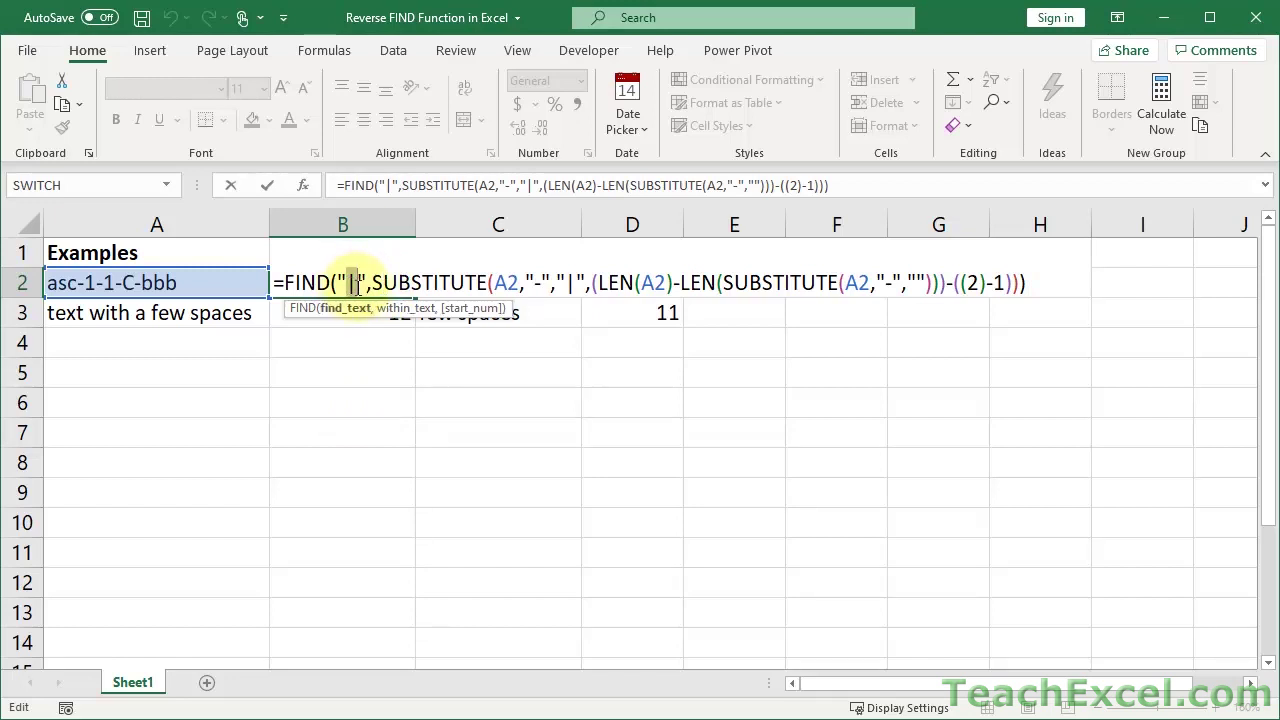
Try ~ as the replacement character in B2's first SUBSTITUTE function, and restore the | character
double_click(569, 284)
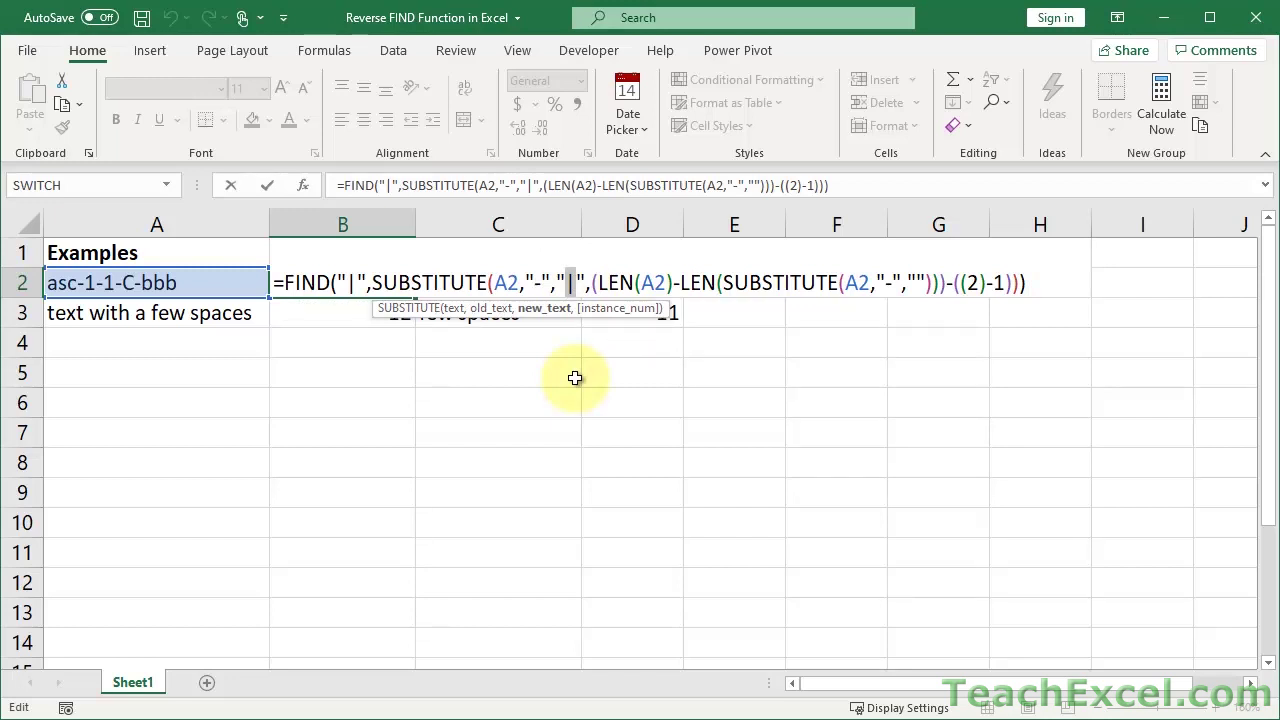
type("~")
key("BackSpace")
type("|")
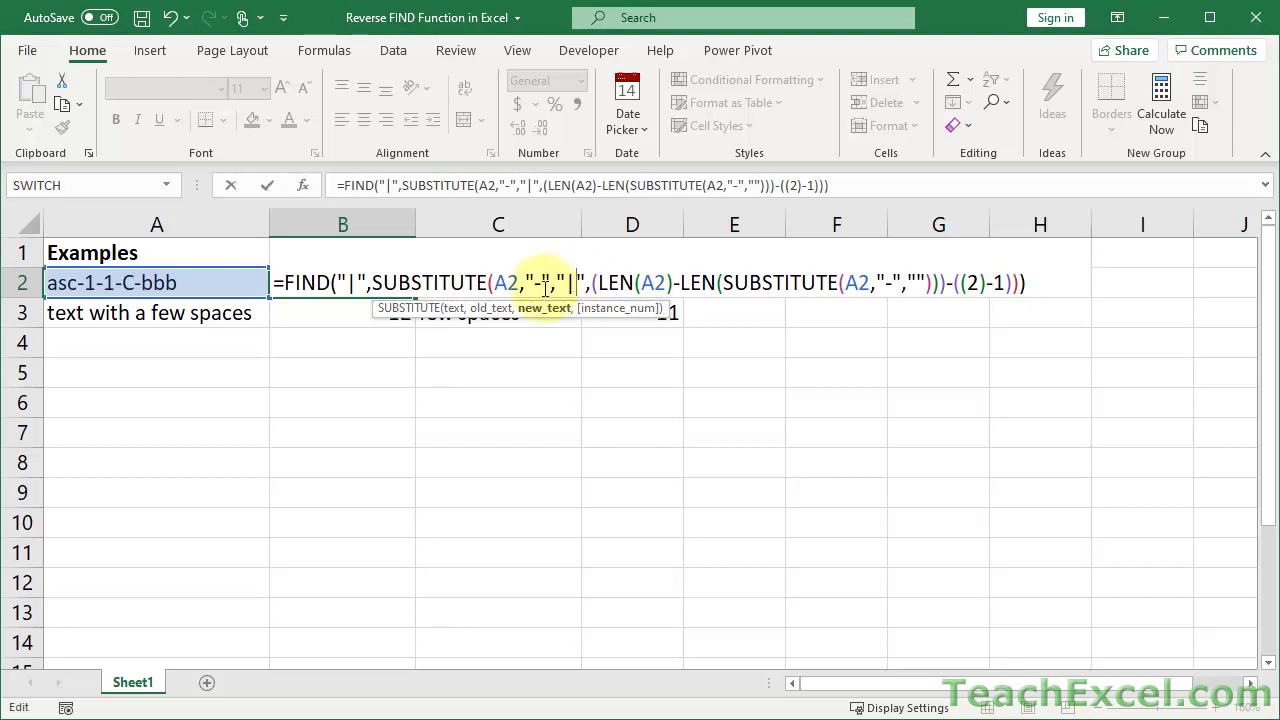
Check the two hyphen delimiters in B2's formula, try 1, 3 and 4 as the occurrence number, and restore 2
left_click(537, 284)
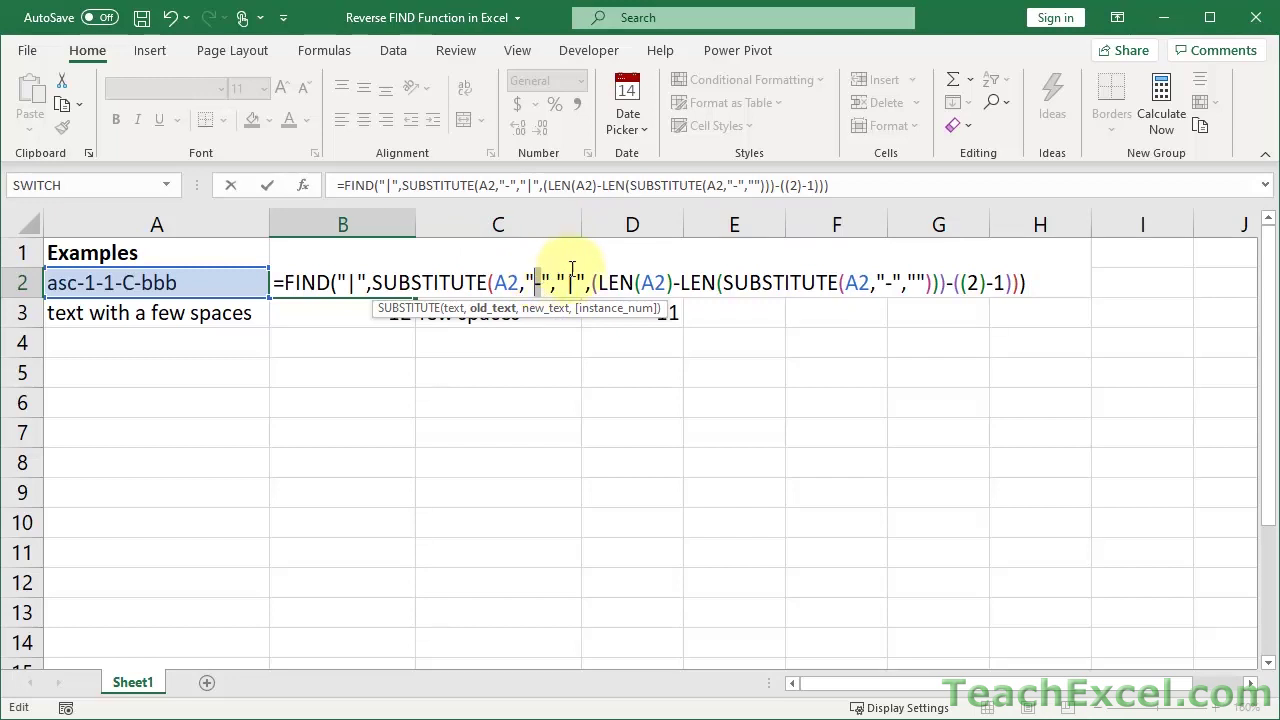
left_click(889, 282)
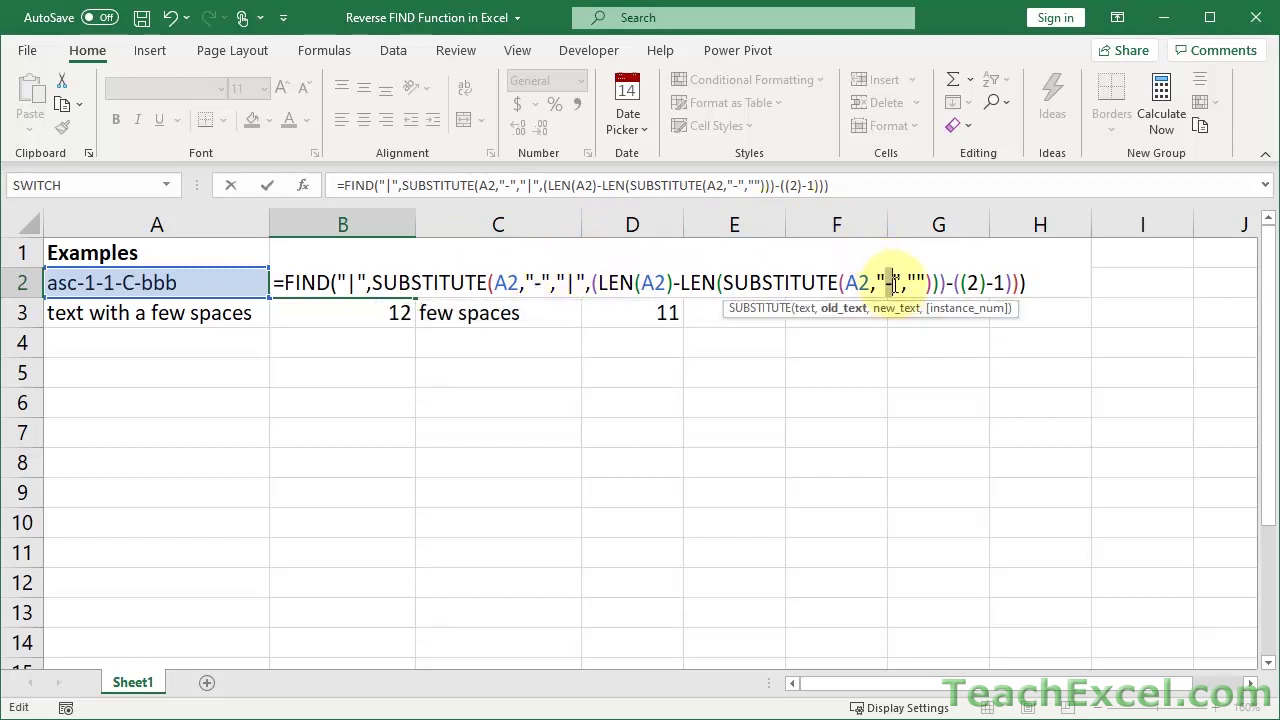
left_click(984, 283)
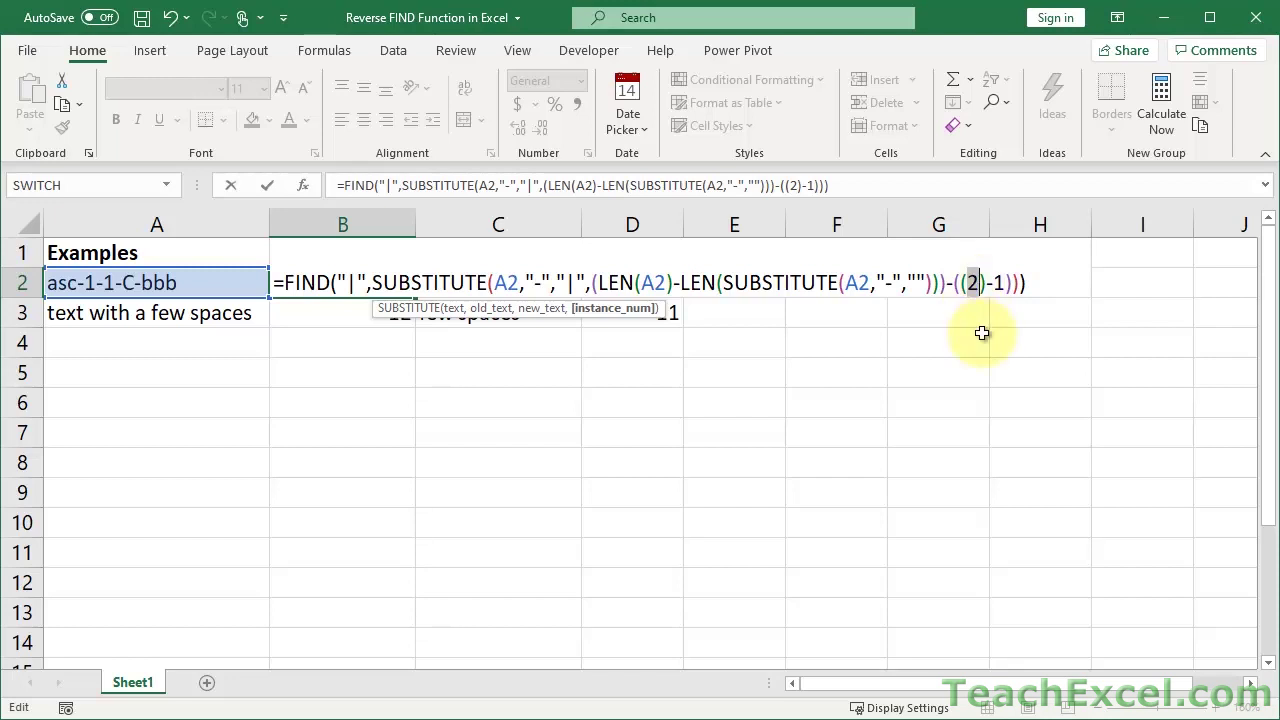
type("1")
key("BackSpace")
type("2")
key("BackSpace")
type("3")
key("BackSpace")
type("4")
key("BackSpace")
type("2")
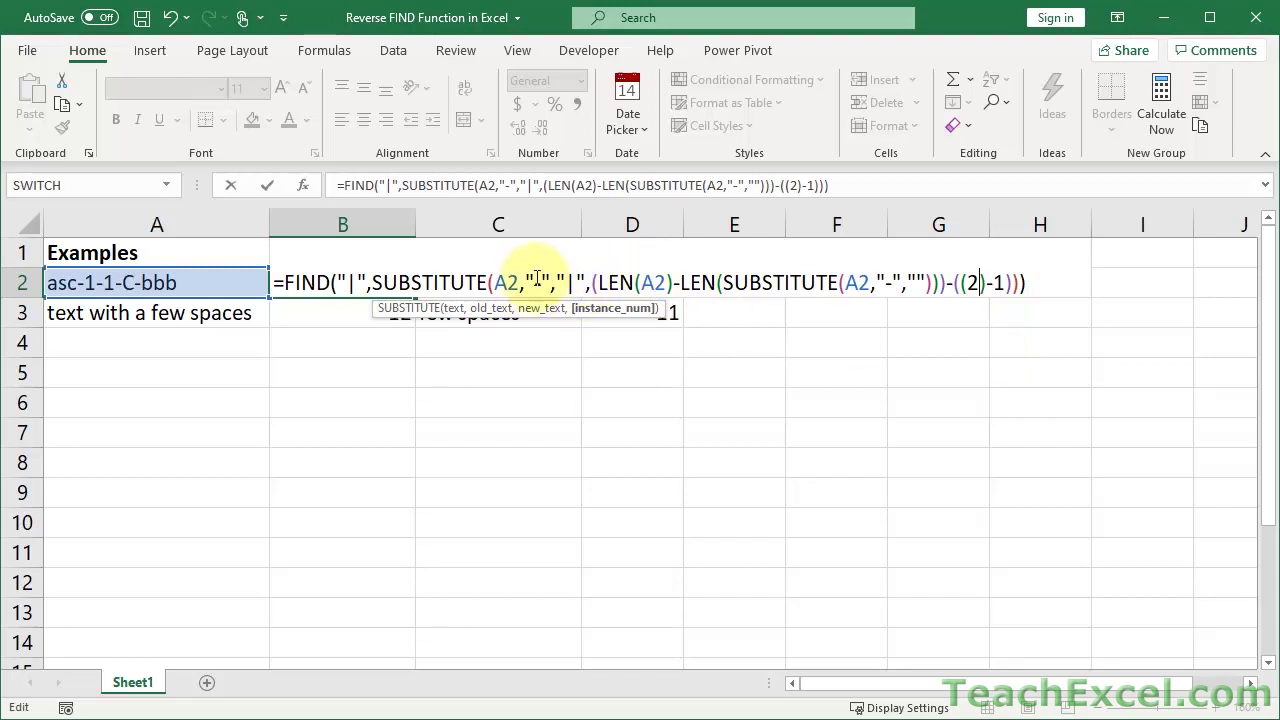
left_click(979, 283)
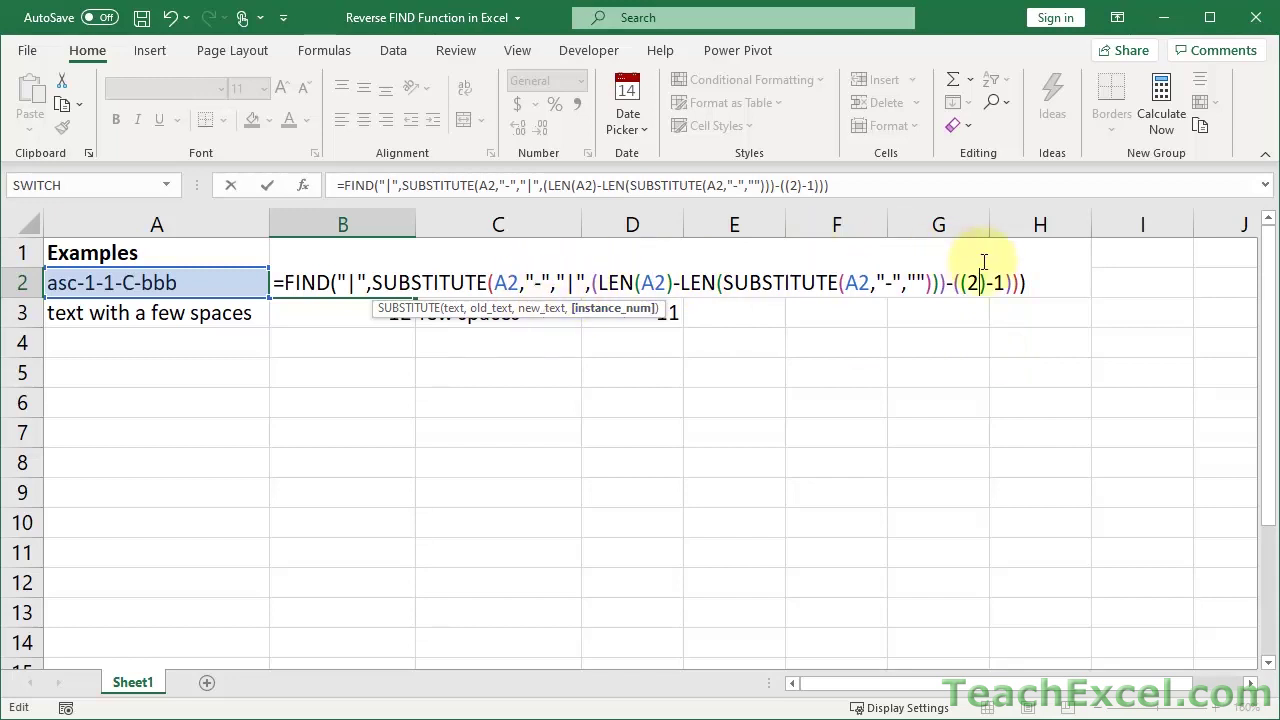
key("Return")
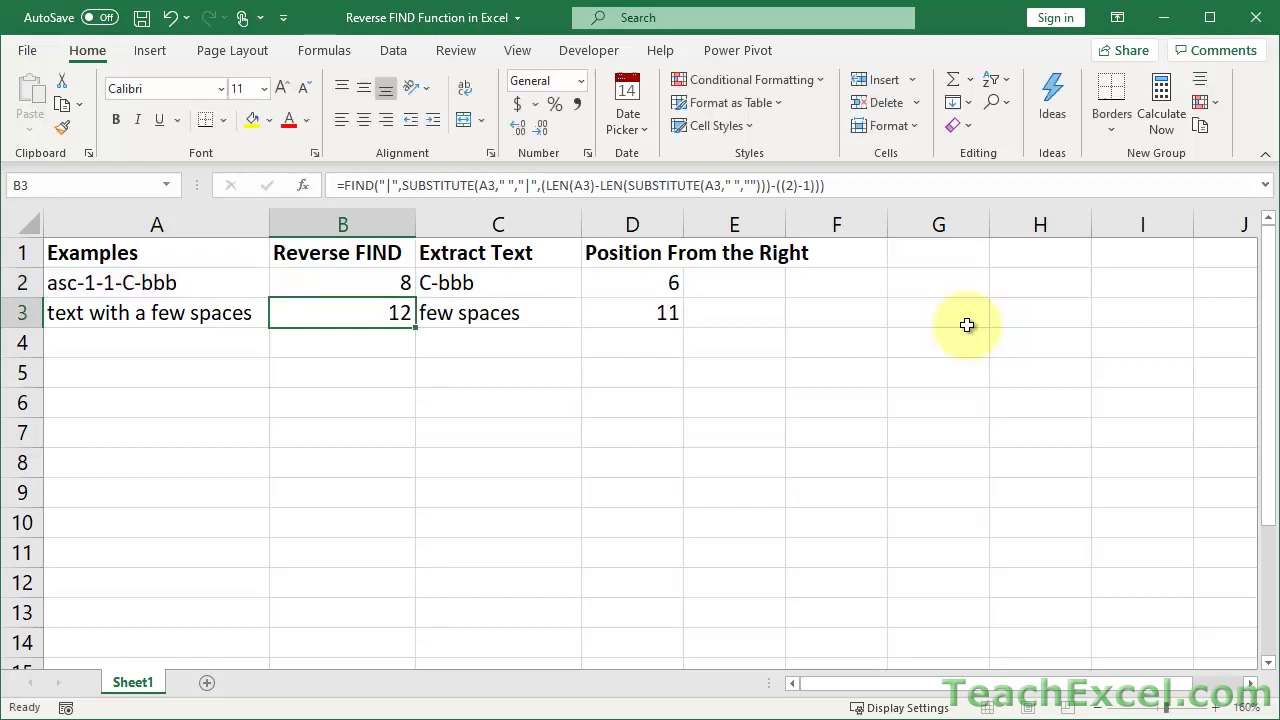
Set the occurrence number in B2's Reverse FIND formula to 1
left_click(366, 286)
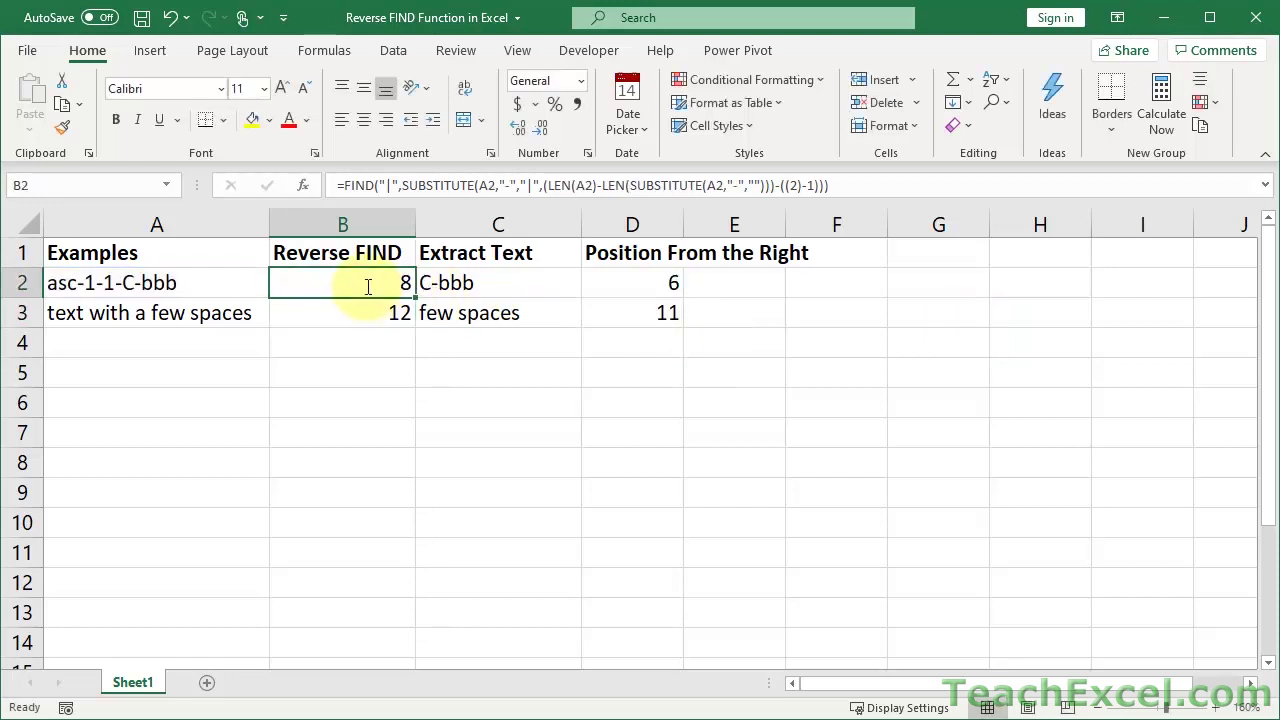
double_click(366, 284)
left_click(977, 284)
key("BackSpace")
type("1")
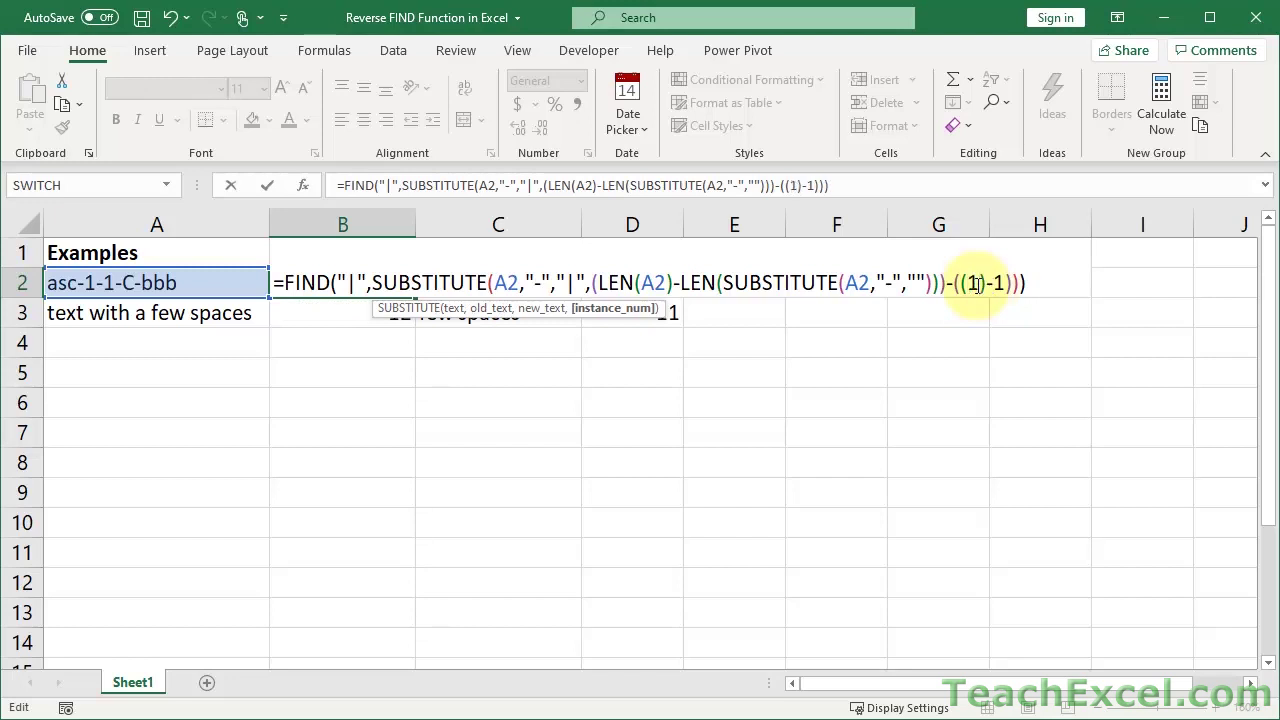
key("Return")
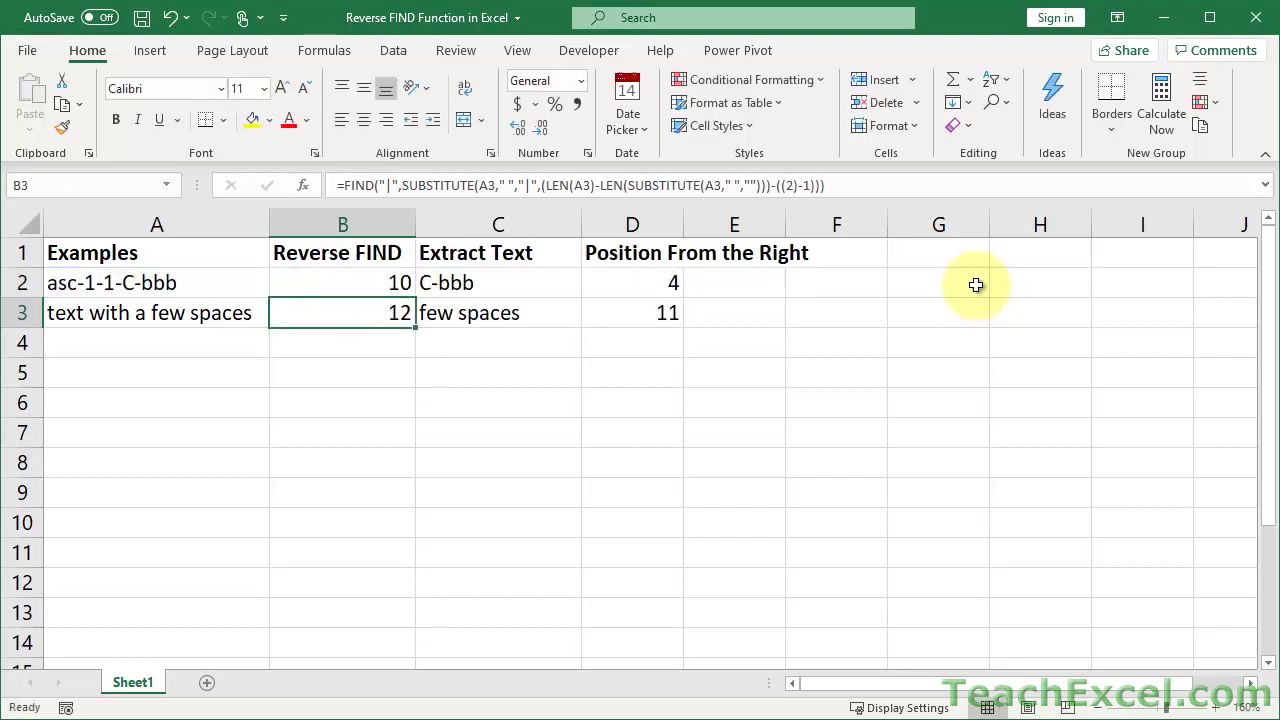
Set the occurrence number in B2's Reverse FIND formula back to 2
left_click(352, 287)
double_click(352, 287)
double_click(978, 283)
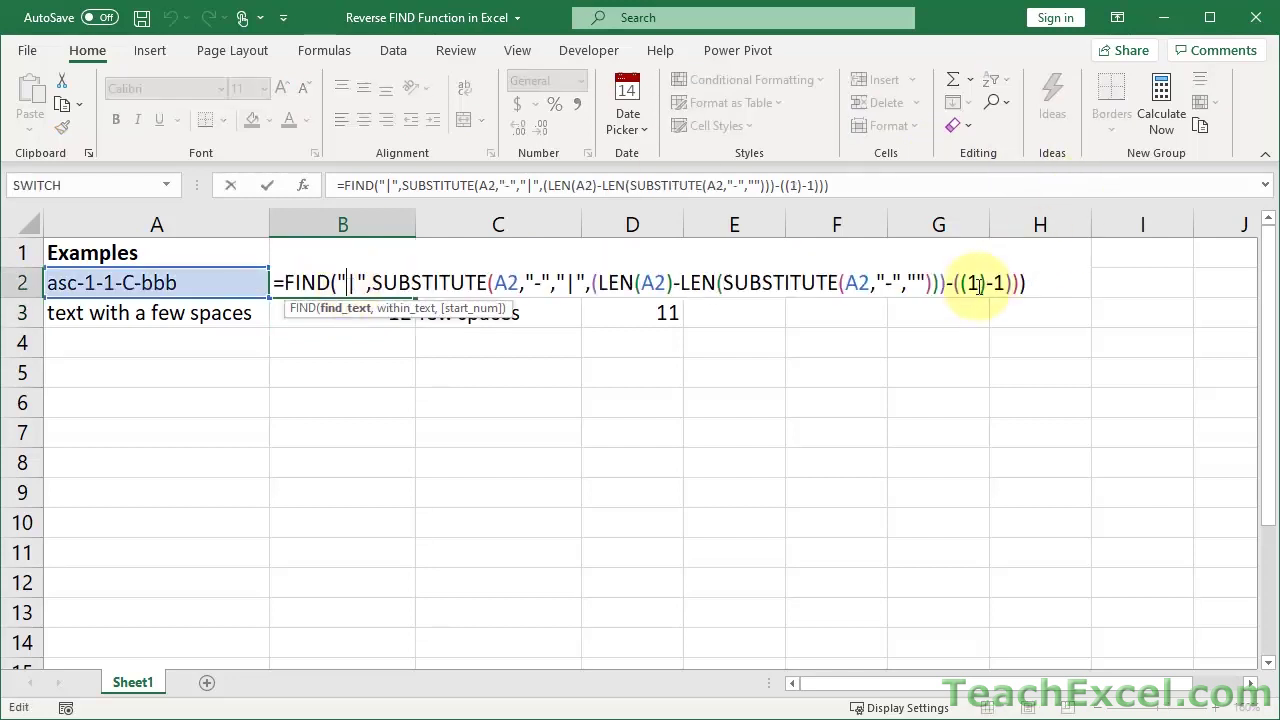
type("2")
key("Return")
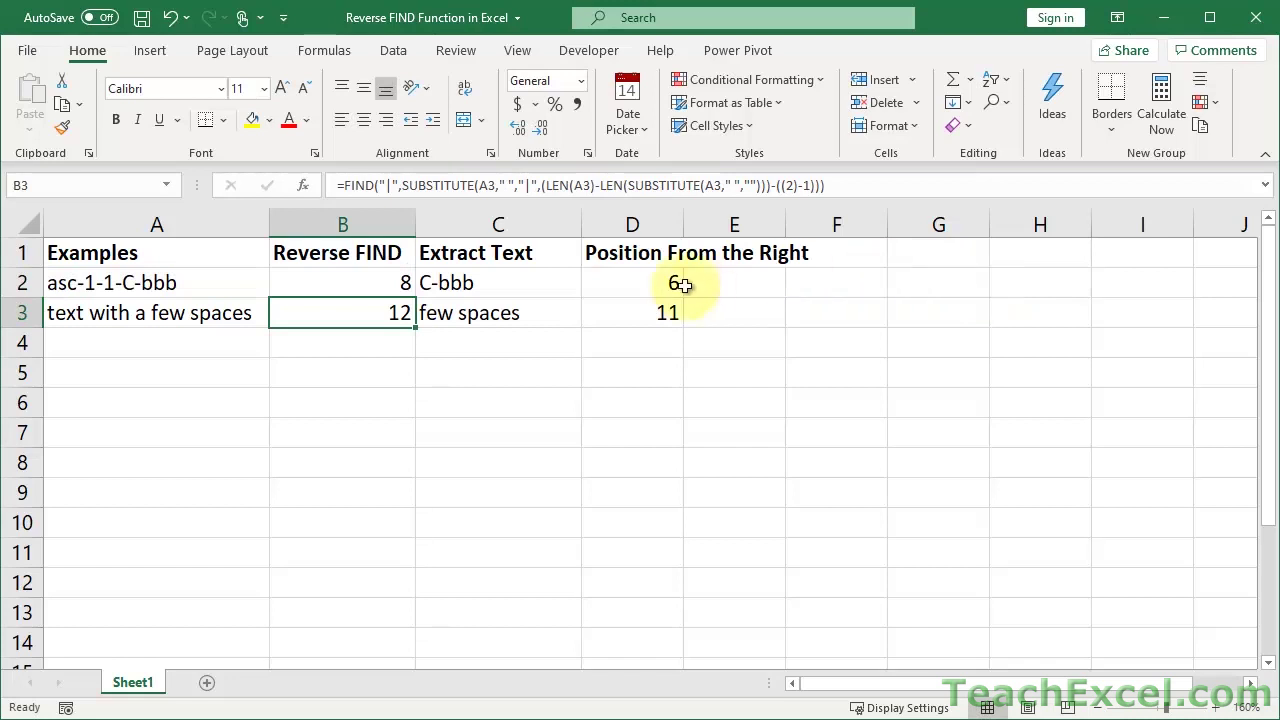
Examine the B2 reference and +1 in D2's formula, and the LEN and nested FIND parts of C2's RIGHT formula
double_click(643, 286)
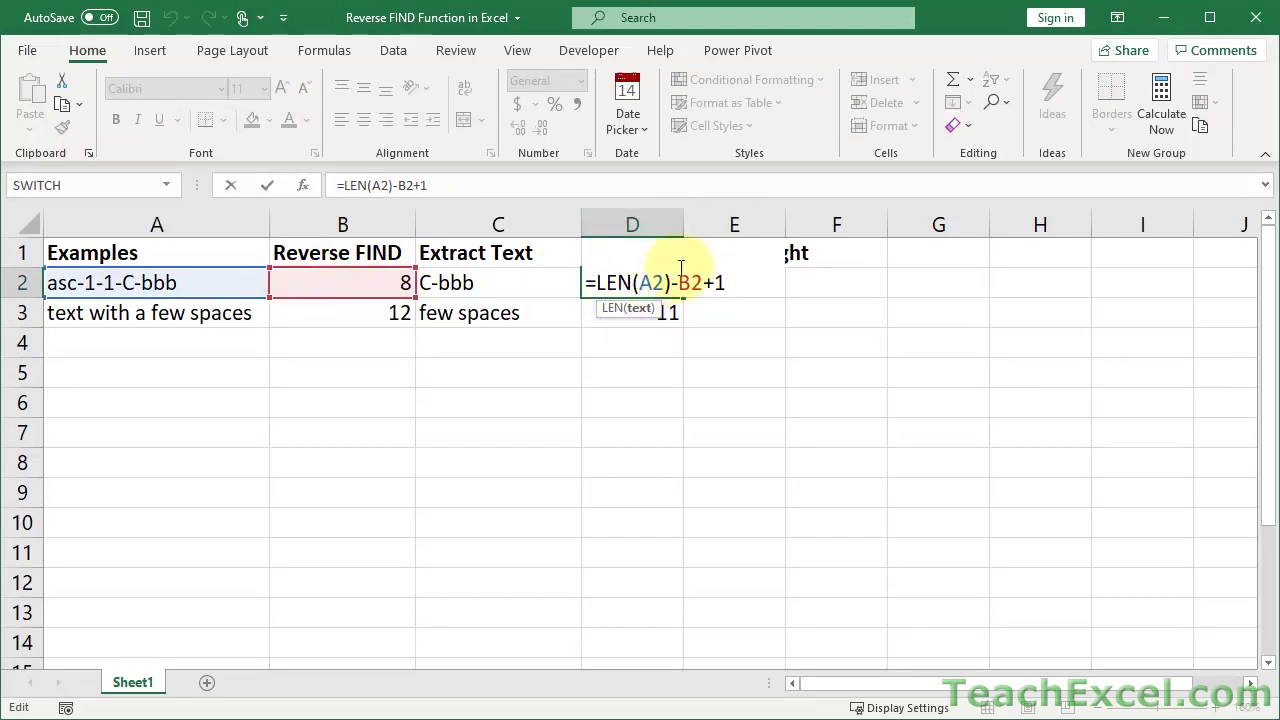
left_click_drag(679, 283, 703, 283)
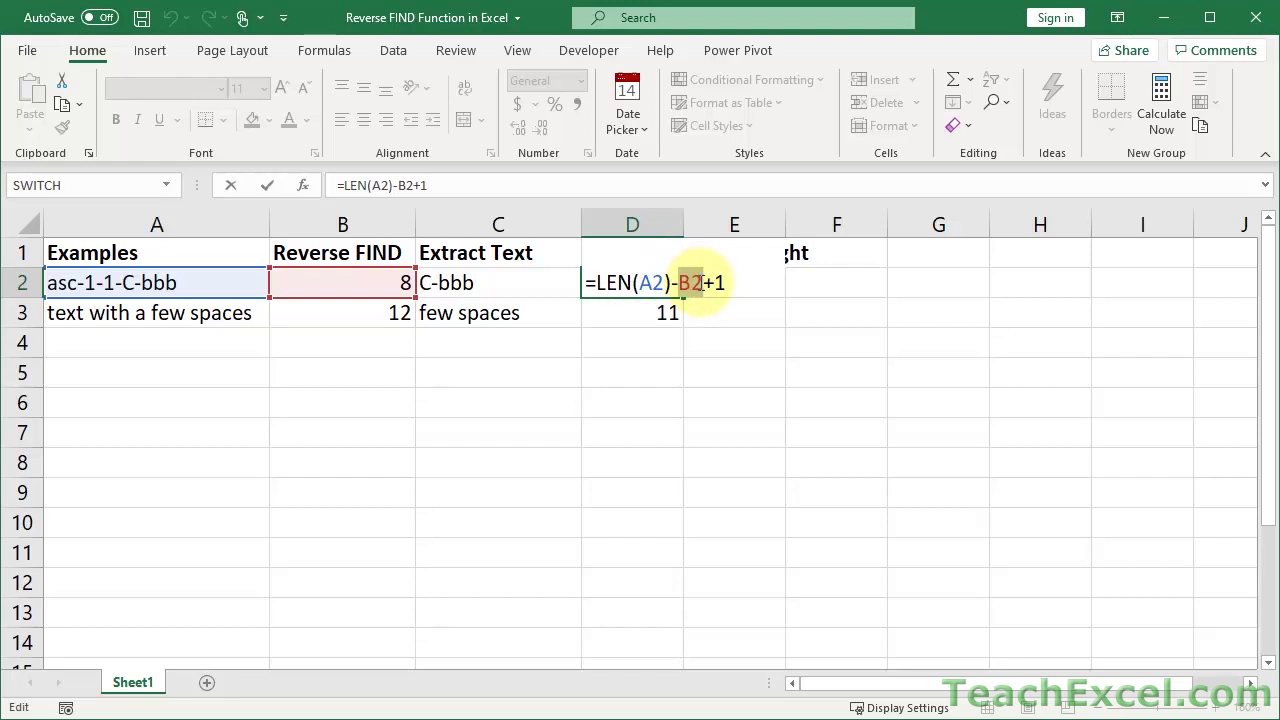
key("Escape")
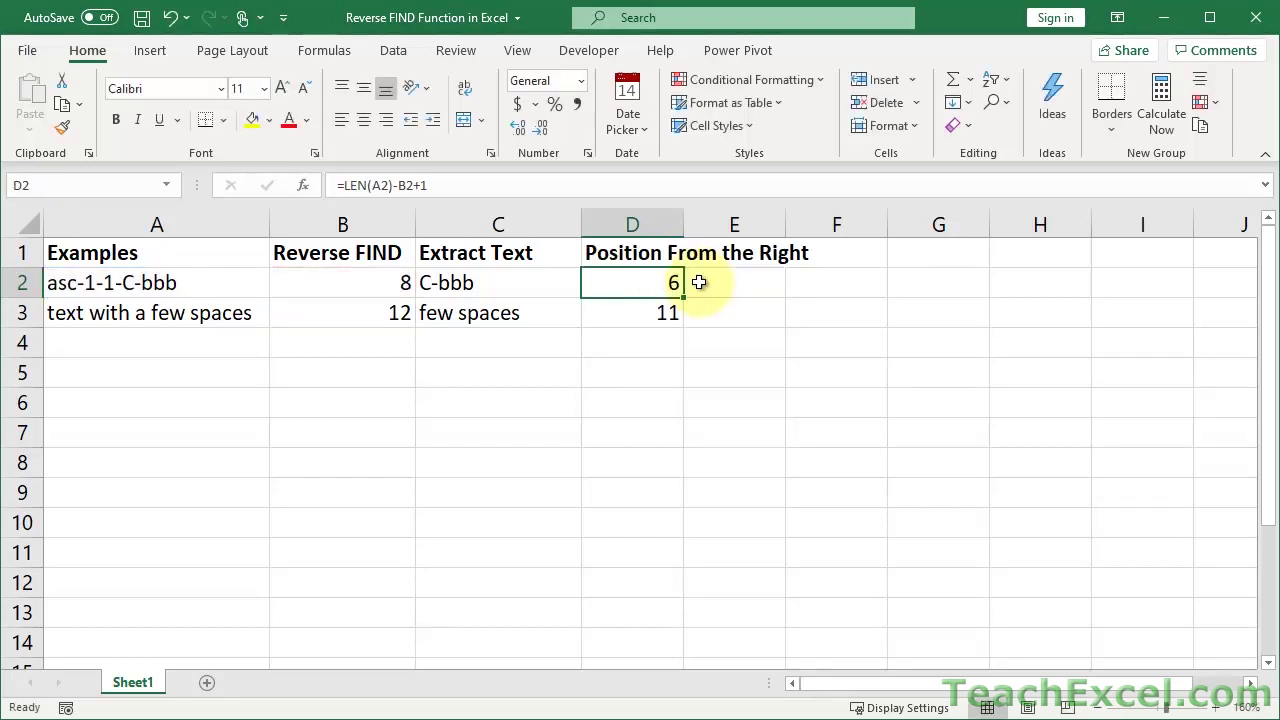
double_click(508, 282)
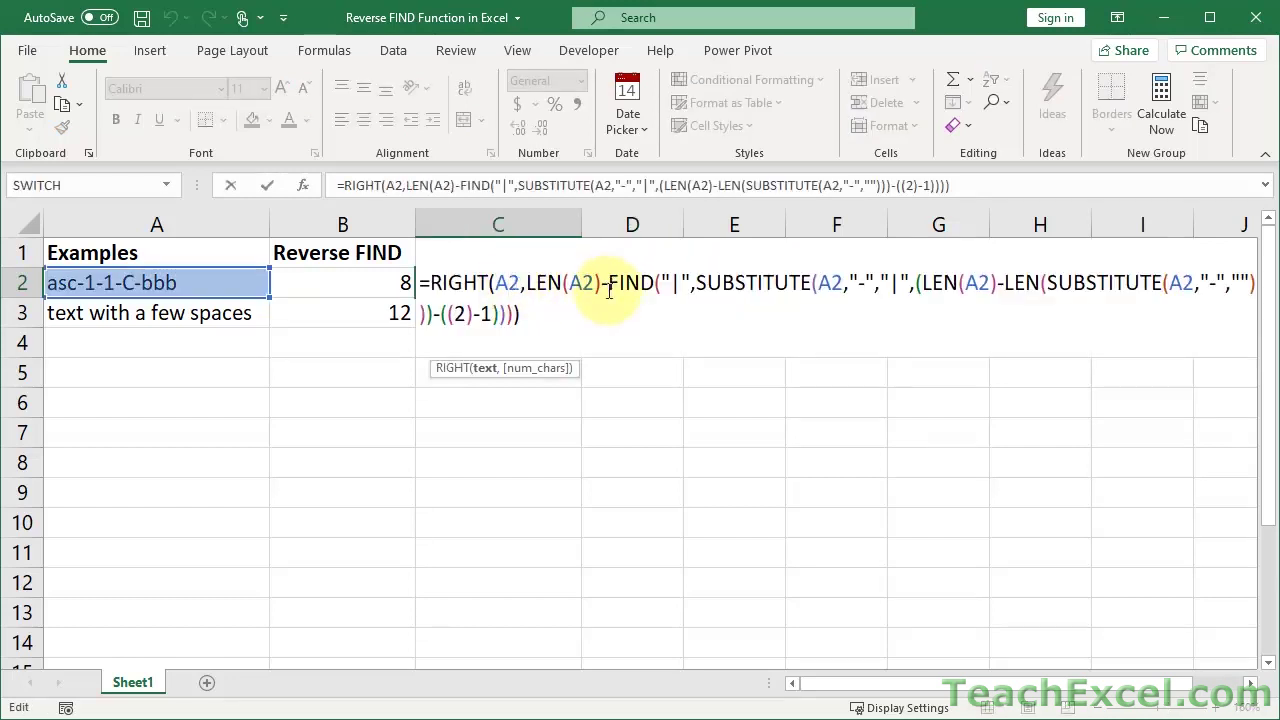
left_click_drag(609, 290, 514, 315)
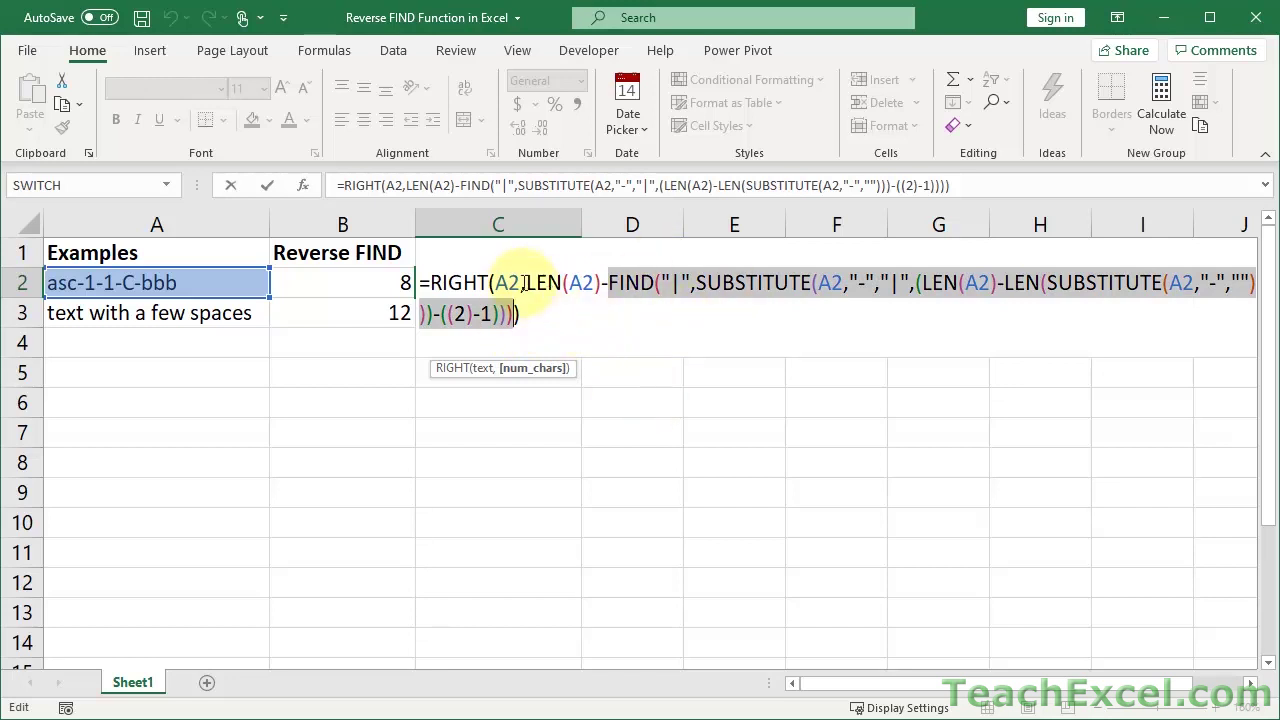
left_click_drag(527, 283, 605, 283)
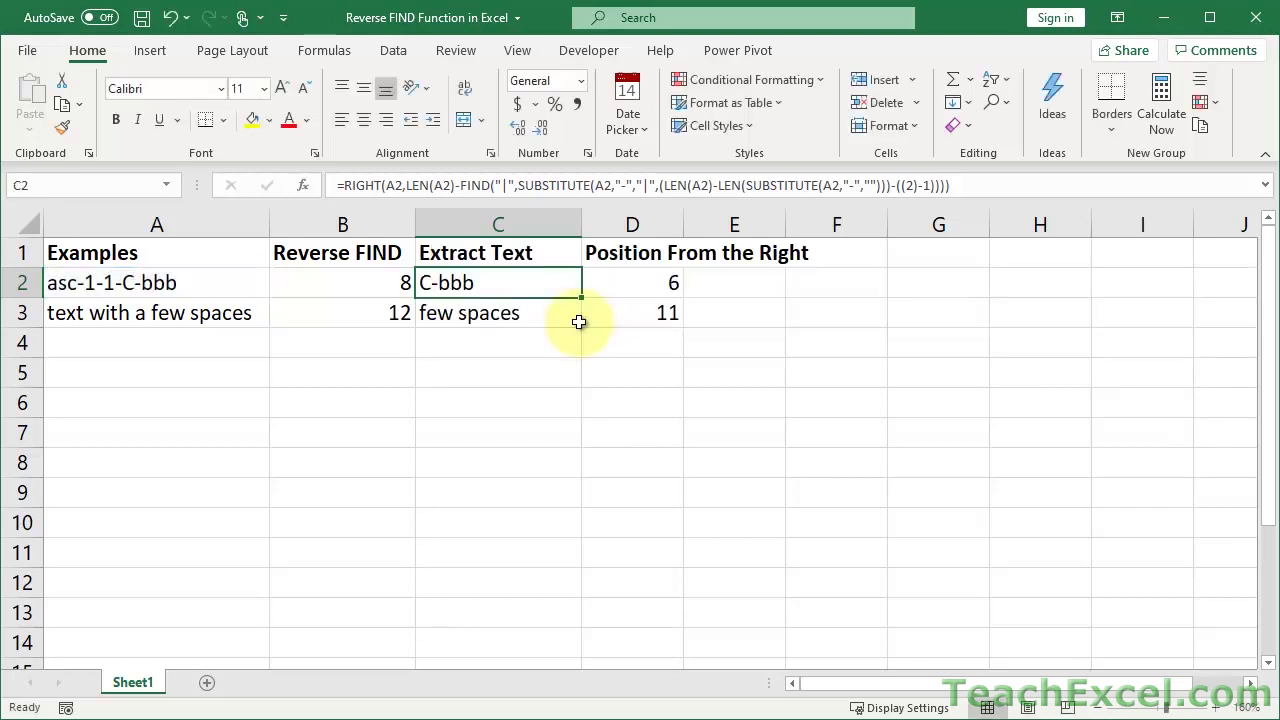
double_click(643, 287)
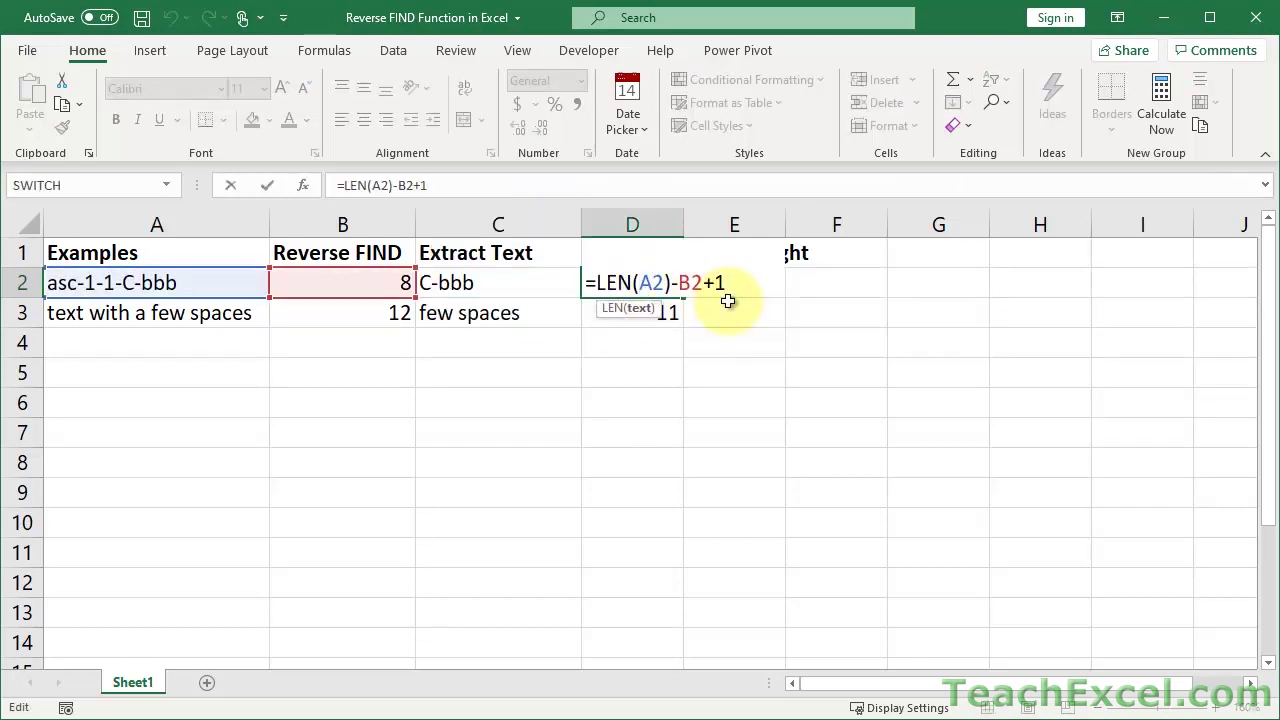
left_click_drag(703, 284, 728, 284)
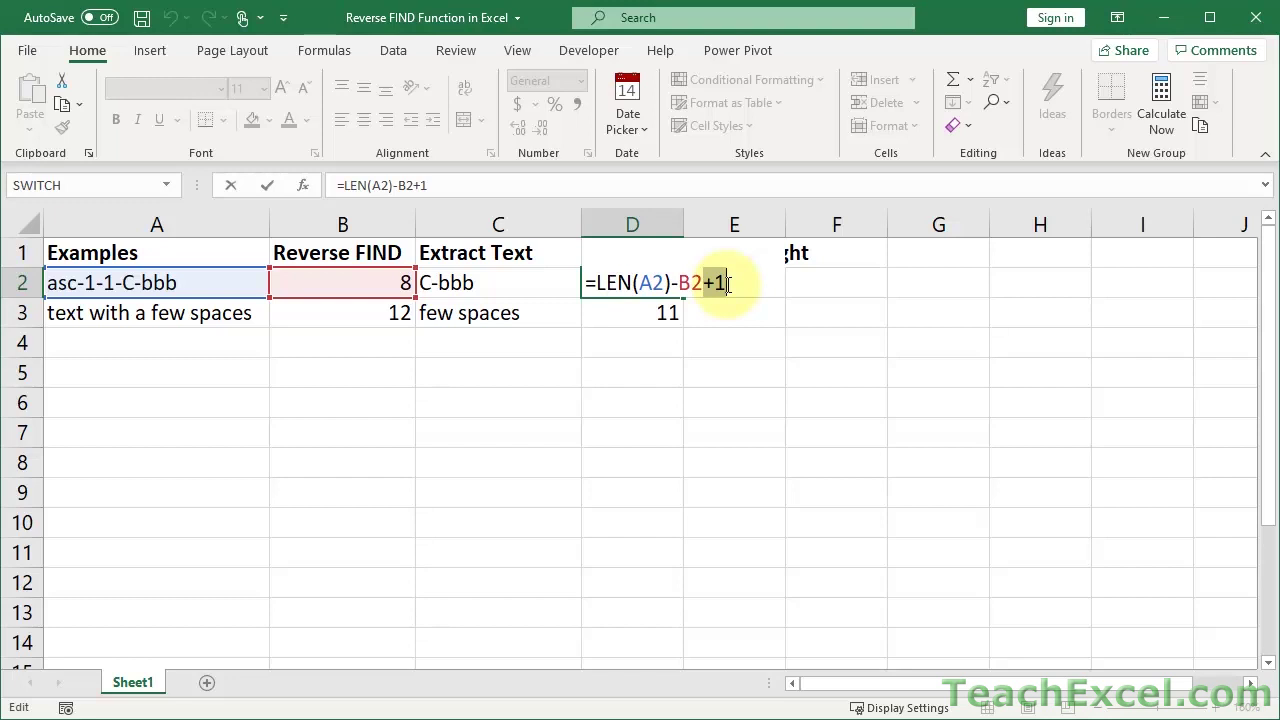
key("ctrl+Return")
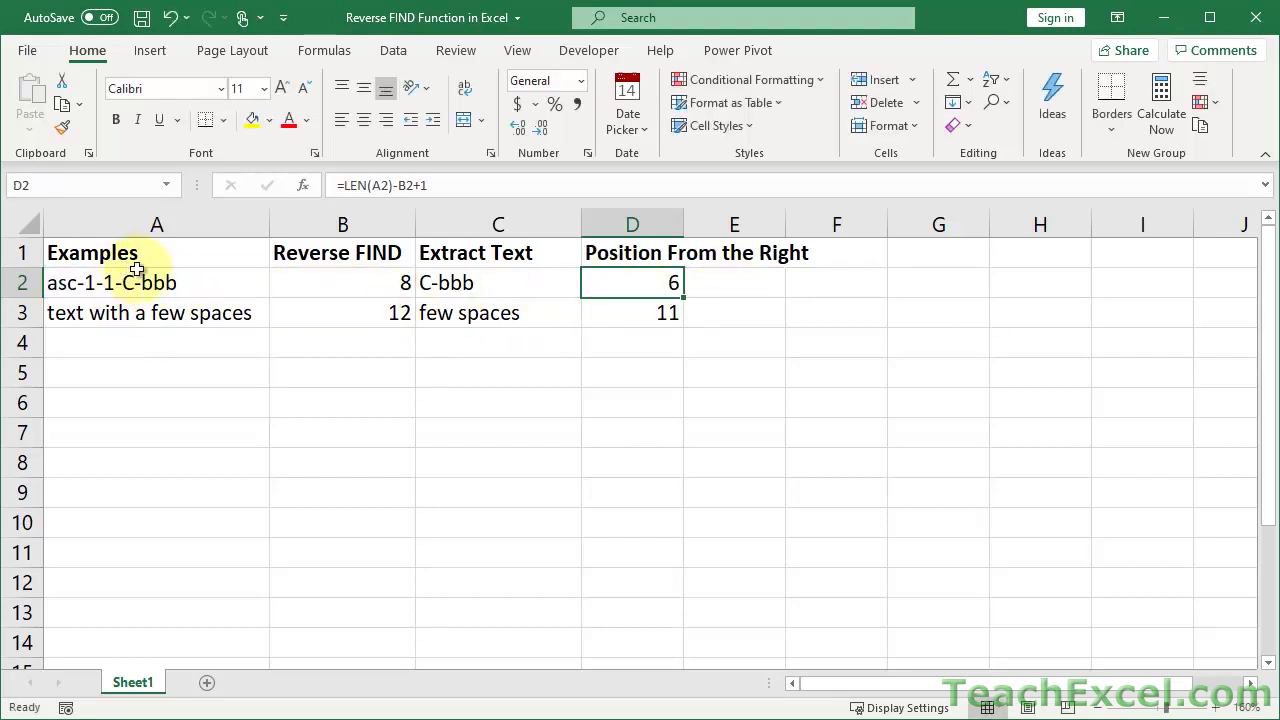
Try adding +1 to the num_chars argument of the RIGHT formula in C2, and undo the change
double_click(488, 283)
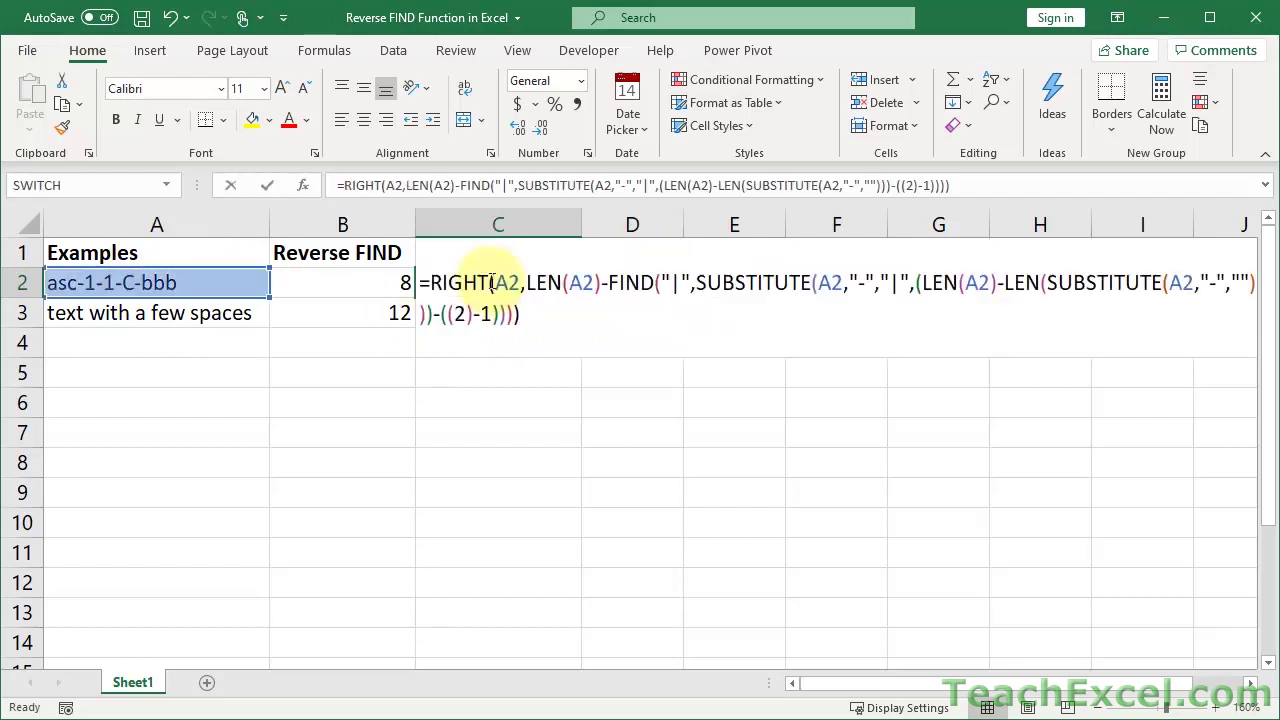
left_click(517, 314)
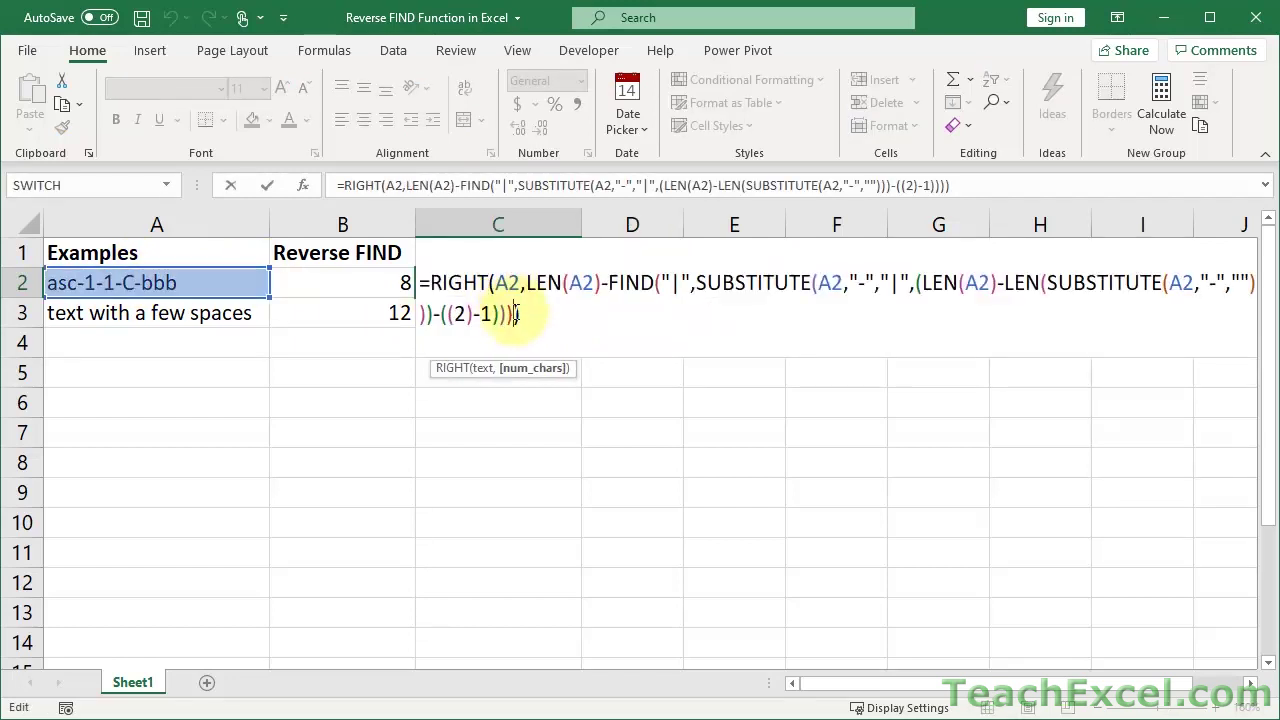
type("+1")
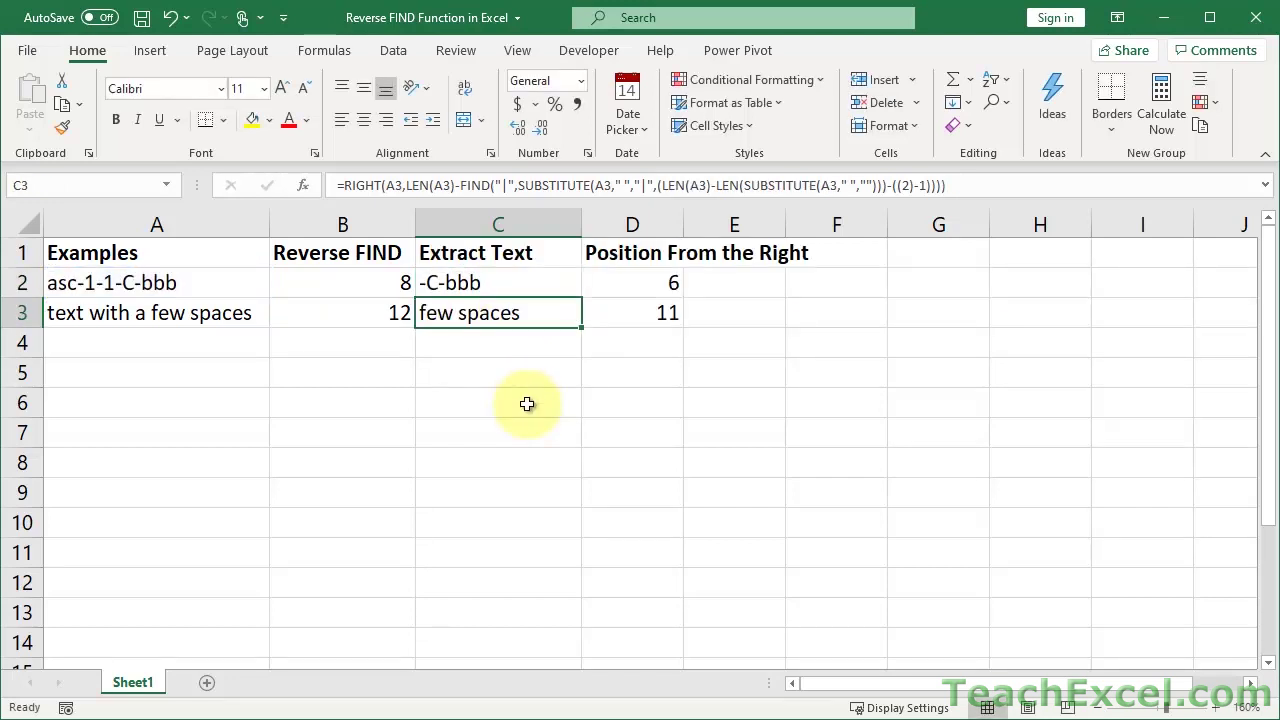
key("Up")
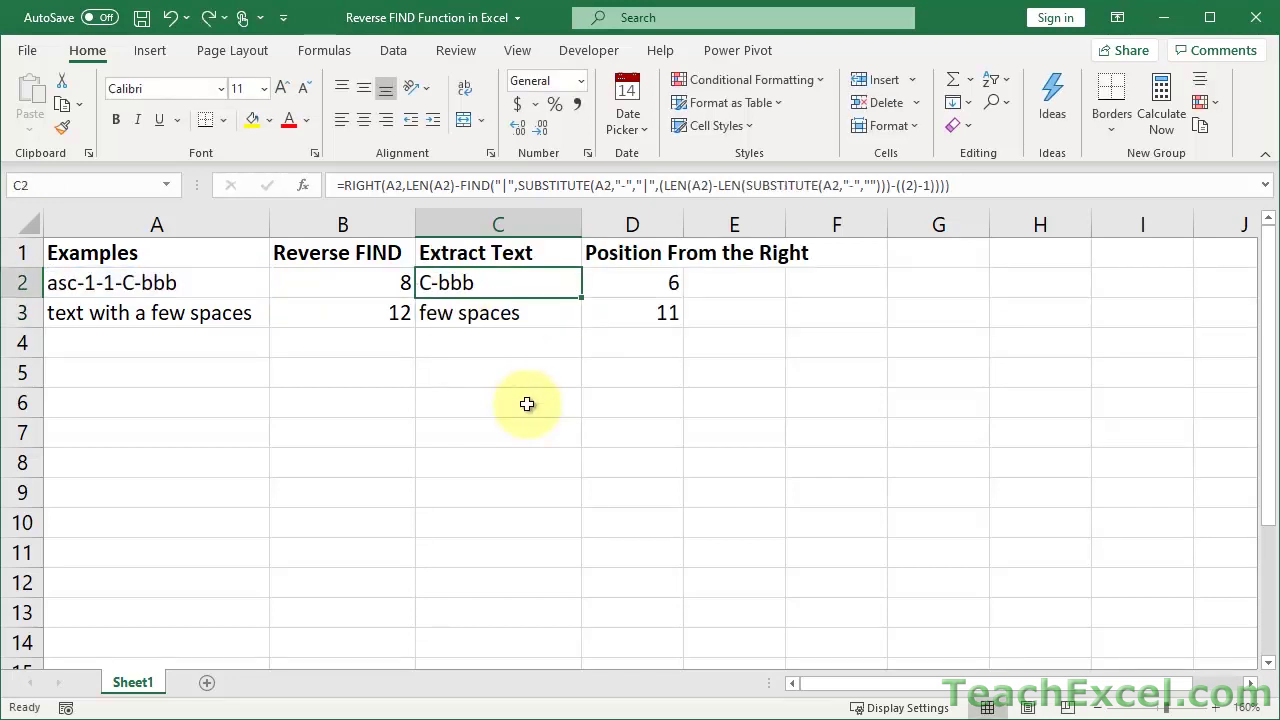
Review the text and LEN arguments of C2's RIGHT formula and set its occurrence number to 1
double_click(511, 282)
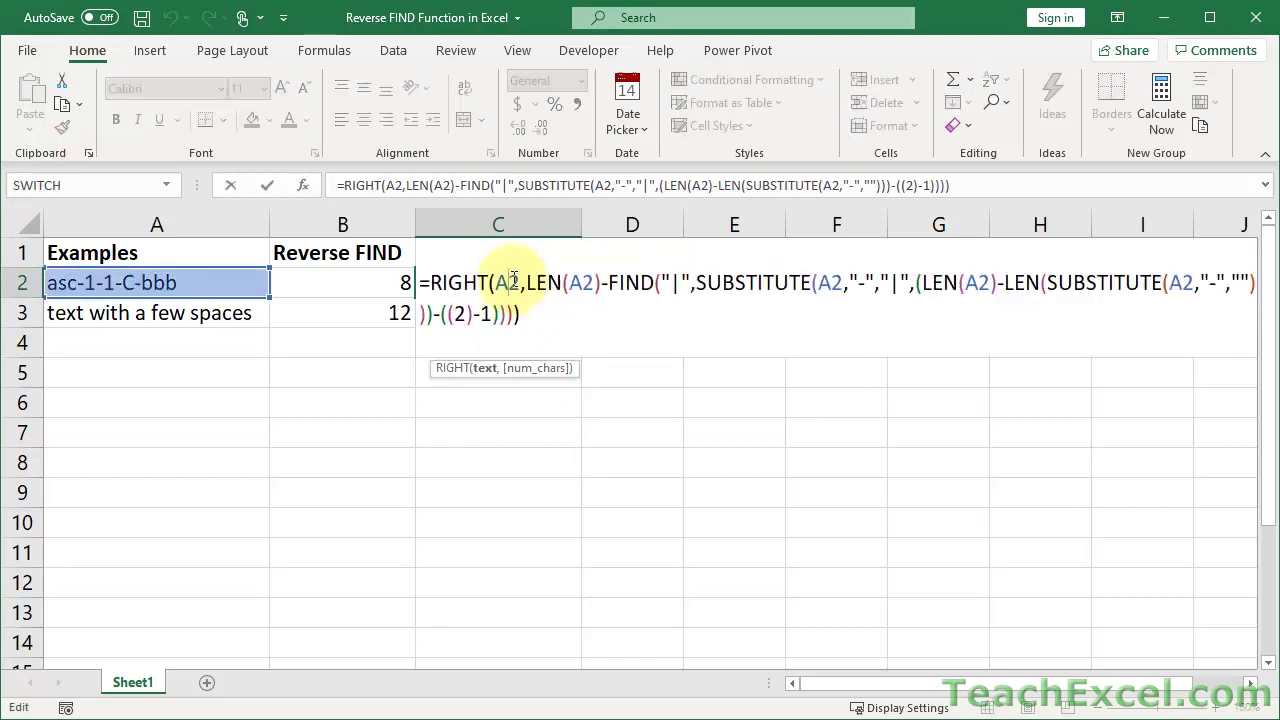
left_click_drag(498, 282, 521, 280)
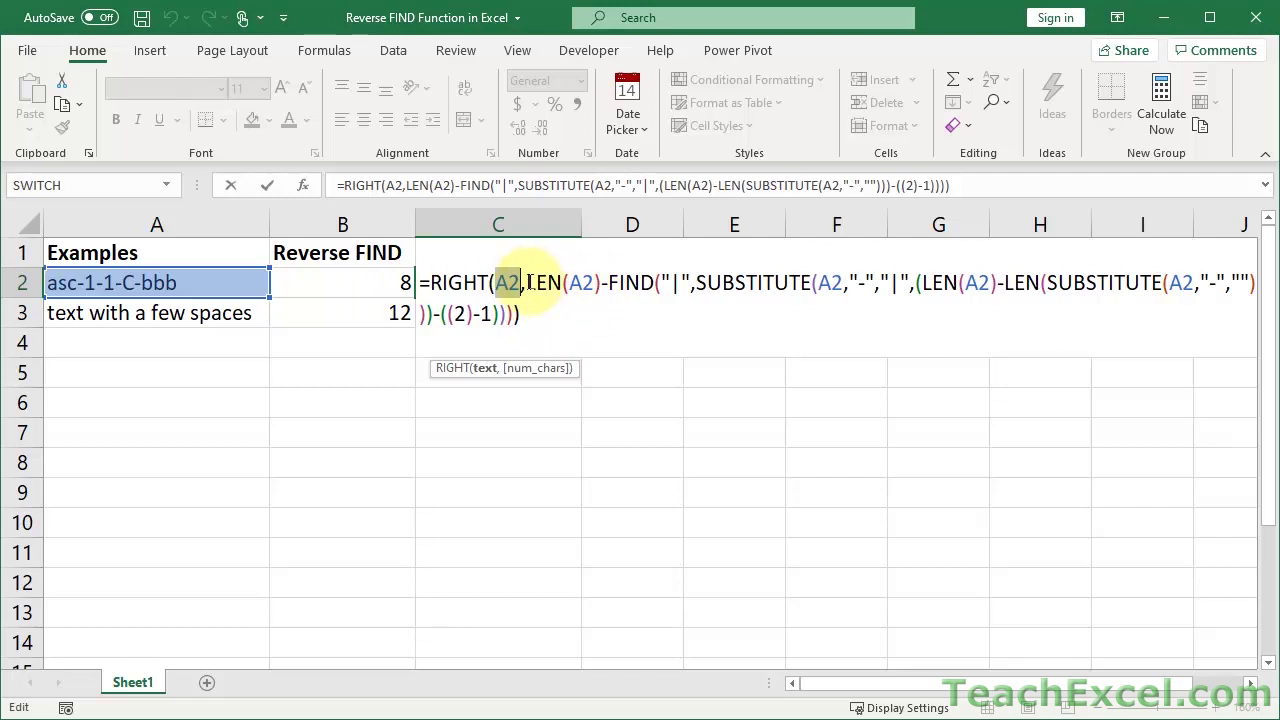
left_click_drag(529, 283, 609, 287)
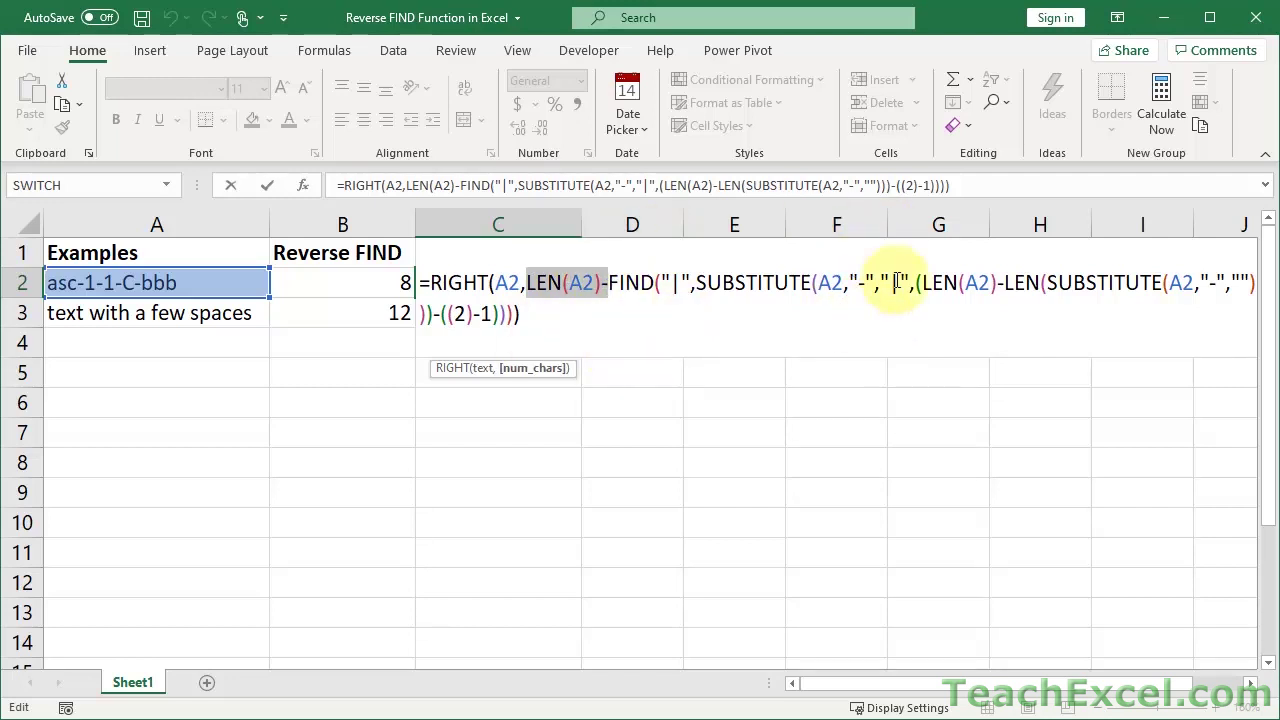
left_click(466, 314)
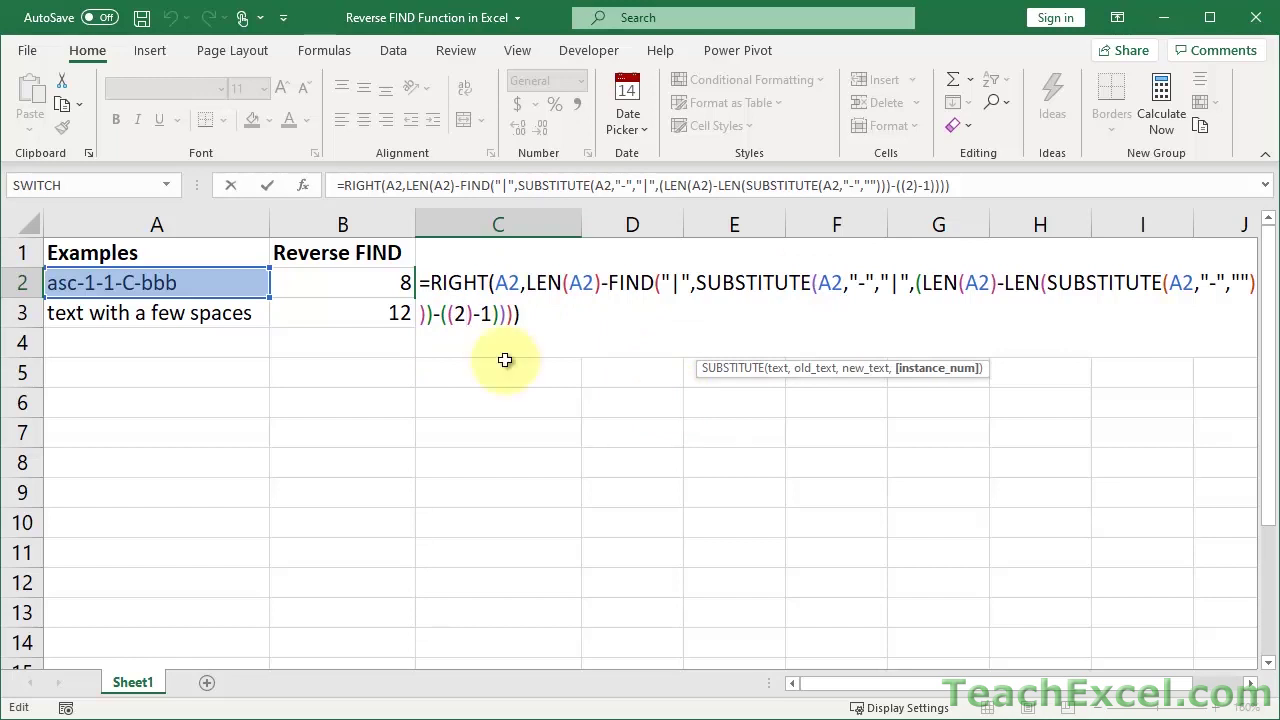
key("BackSpace")
type("1")
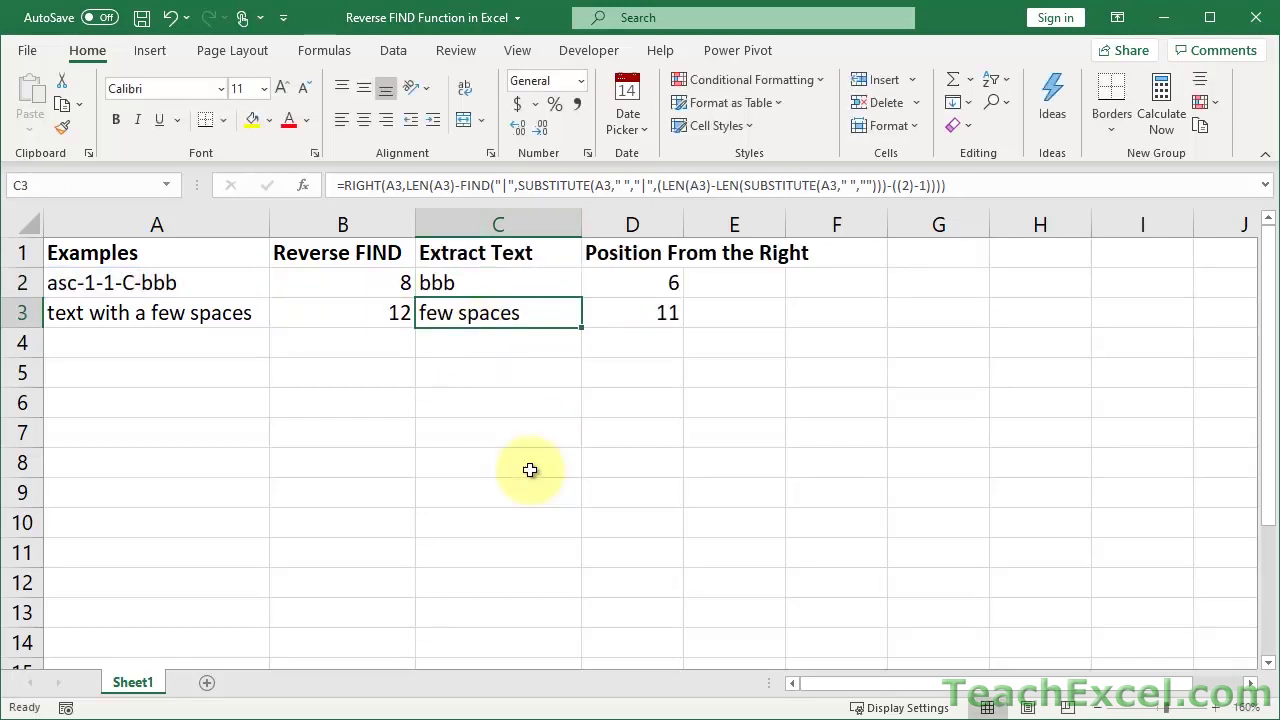
Set the occurrence number in C2's text extraction formula to 3
left_click(474, 286)
double_click(464, 292)
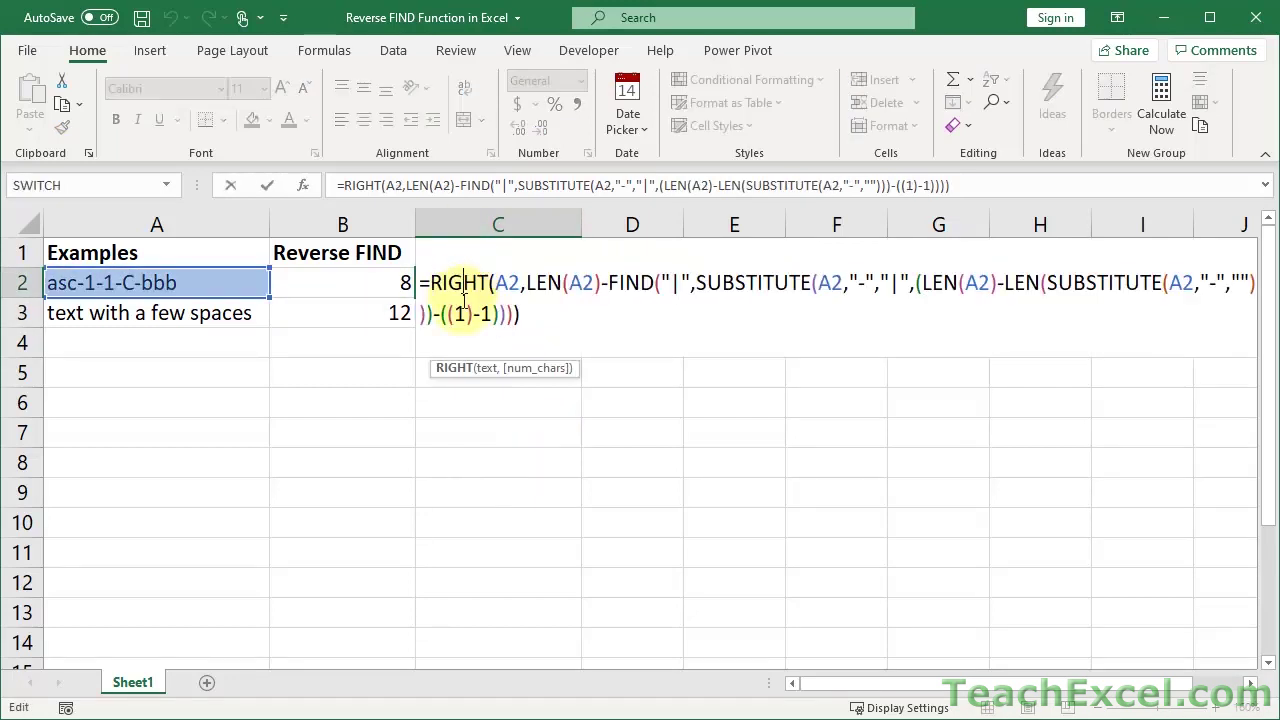
left_click(466, 314)
key("BackSpace")
type("3")
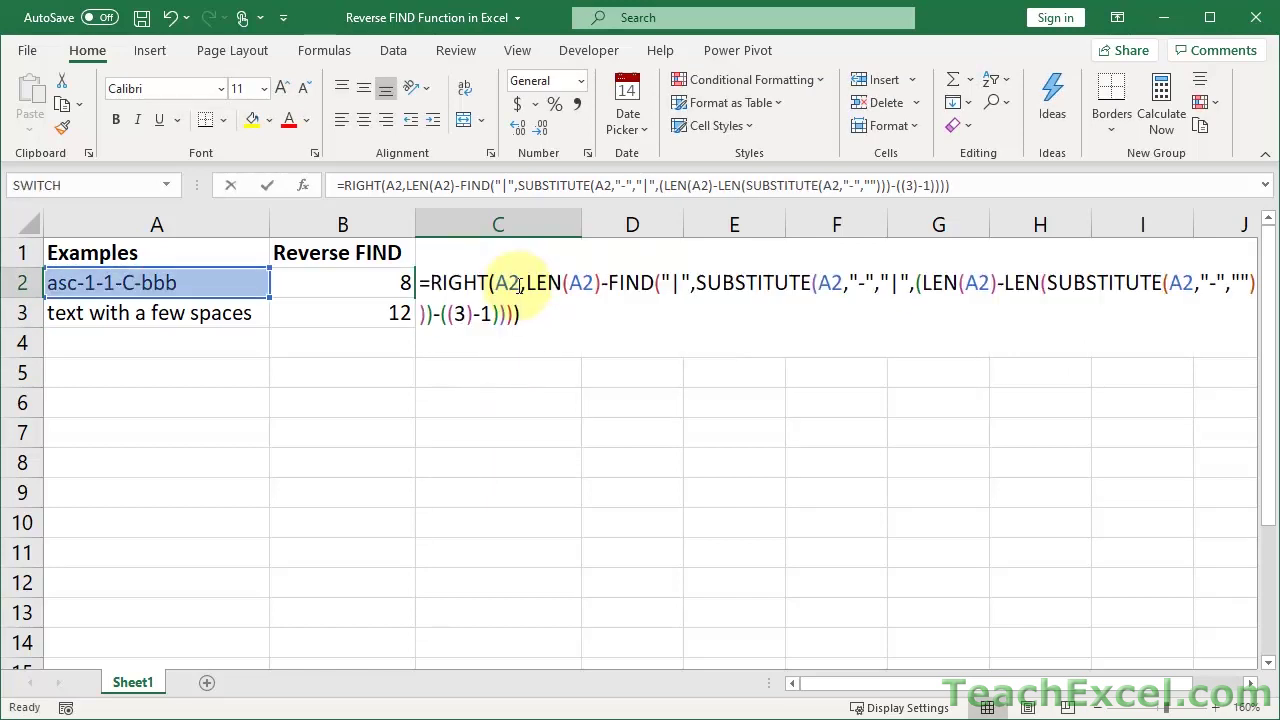
Set the occurrence number in C2's text extraction formula back to 2
left_click(465, 313)
key("BackSpace")
type("2")
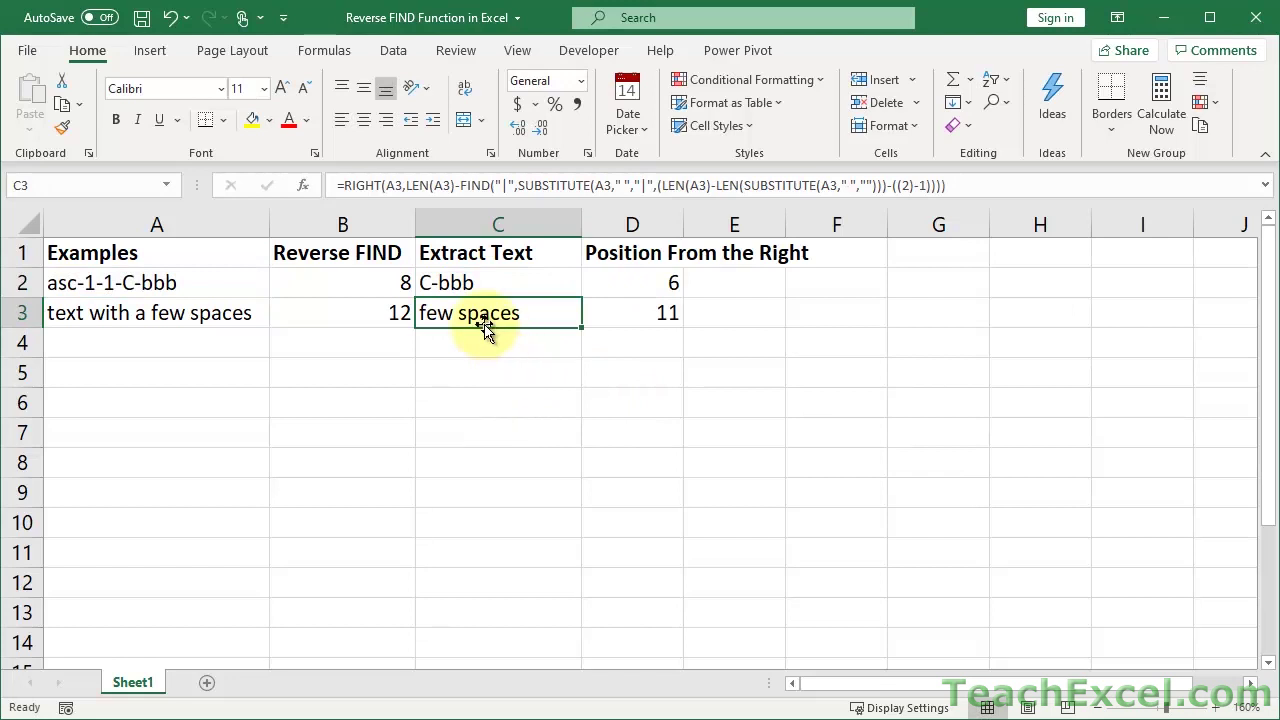
Set the occurrence number in C3's text extraction formula to 1
double_click(482, 314)
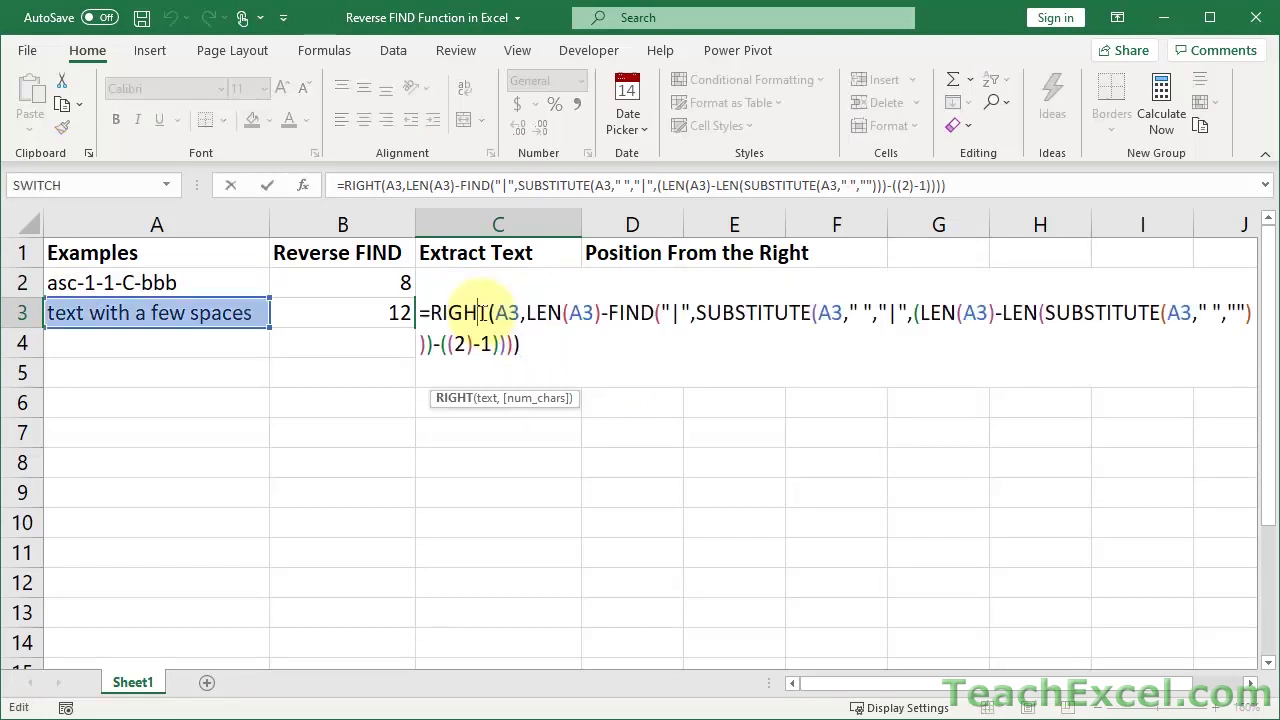
left_click(468, 345)
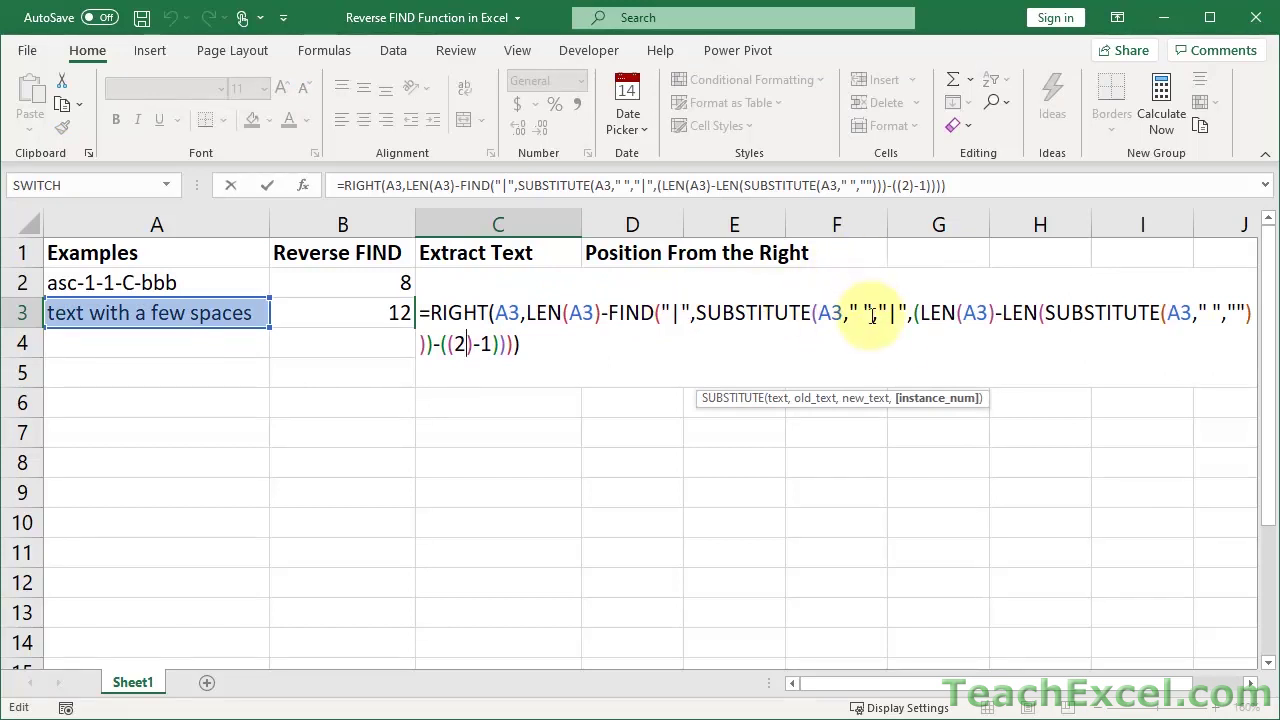
key("BackSpace")
type("1")
key("Return")
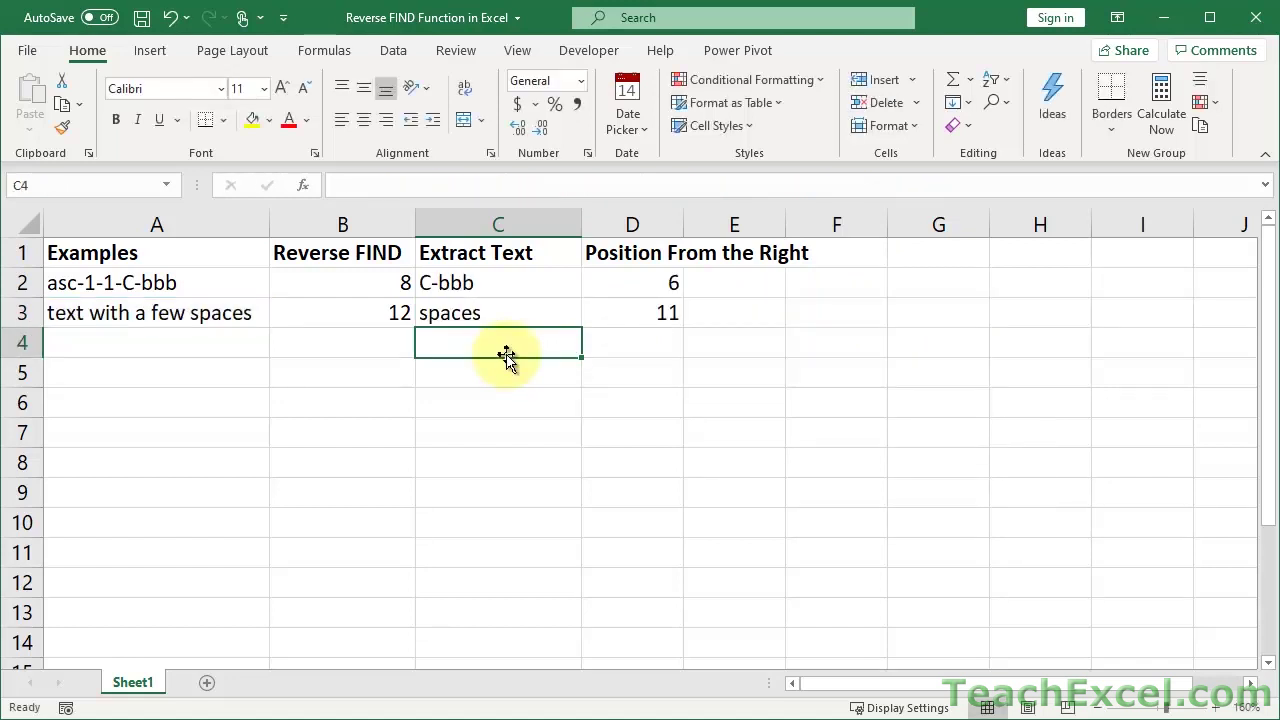
double_click(506, 315)
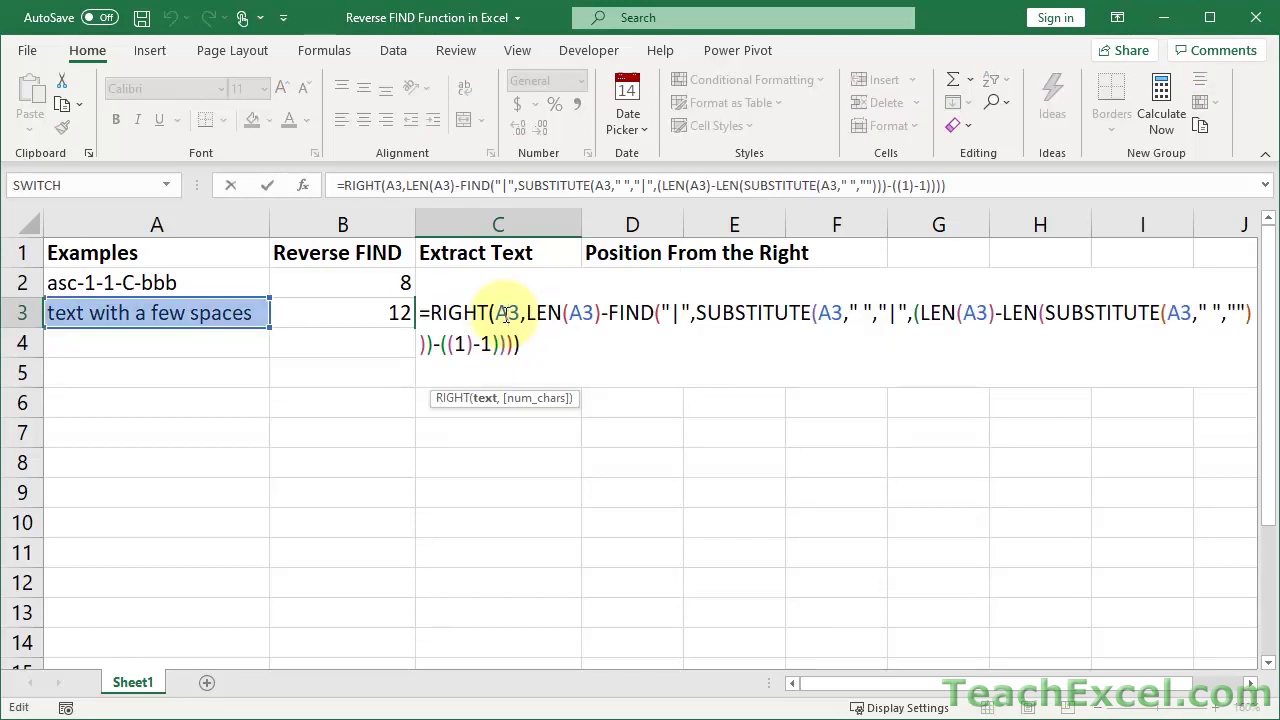
left_click(465, 343)
key("BackSpace")
type("2")
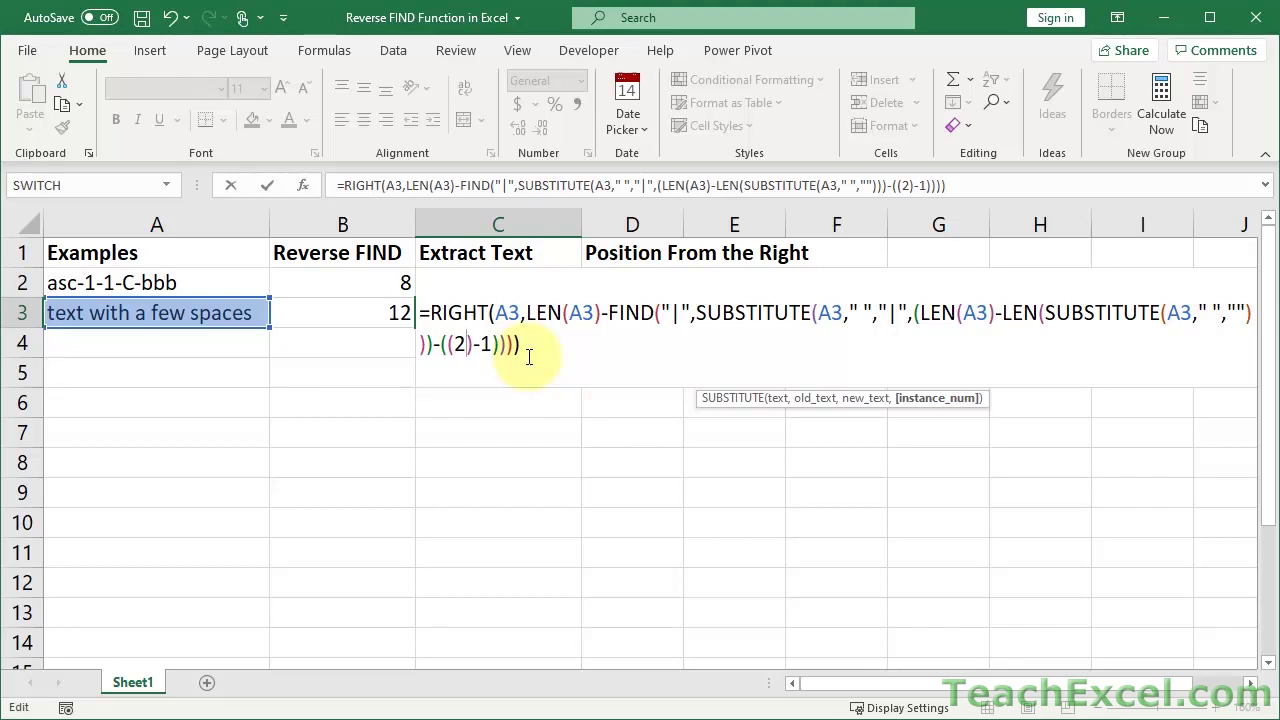
key("Escape")
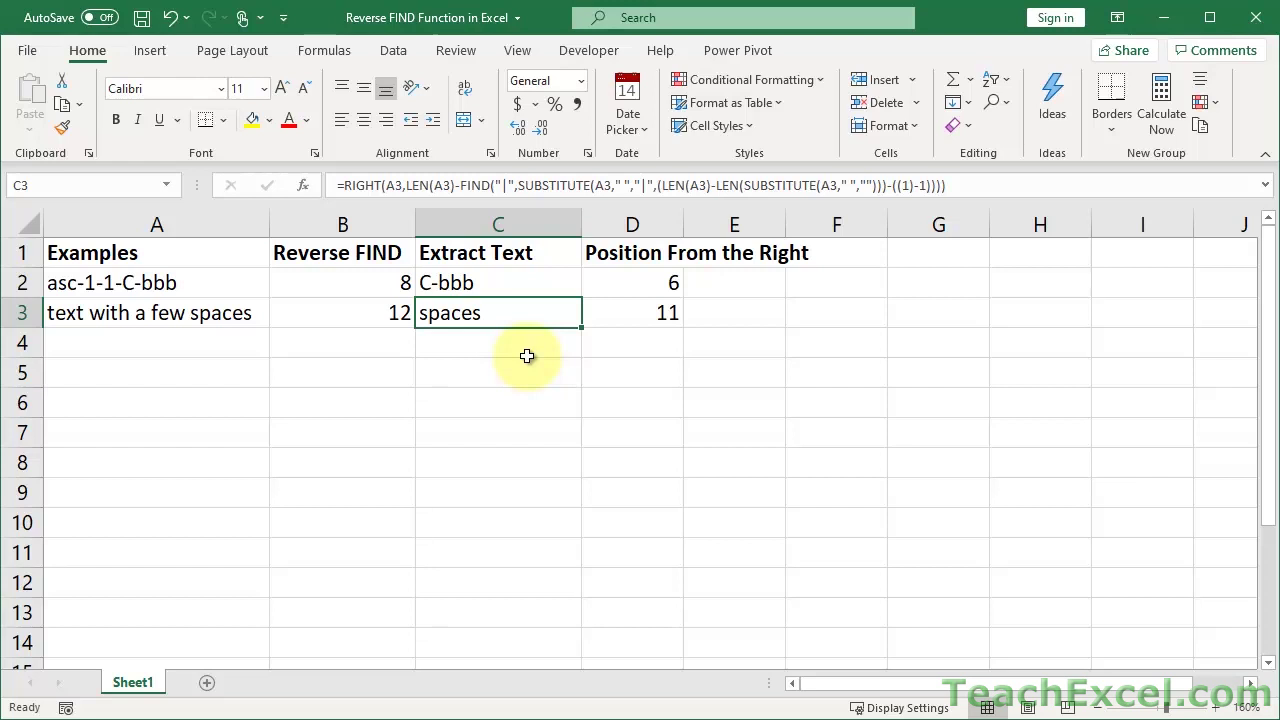
Copy the full text of the Reverse FIND formula in B3 without changing the cell
left_click(315, 309)
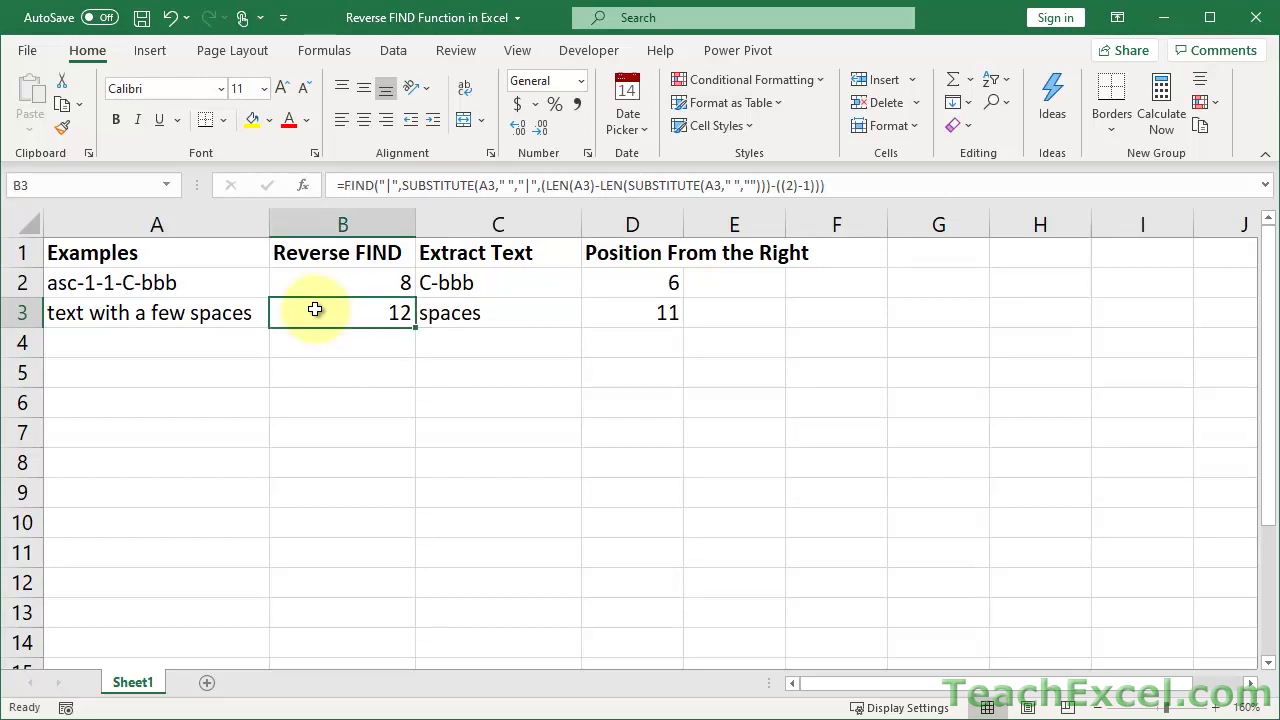
double_click(430, 314)
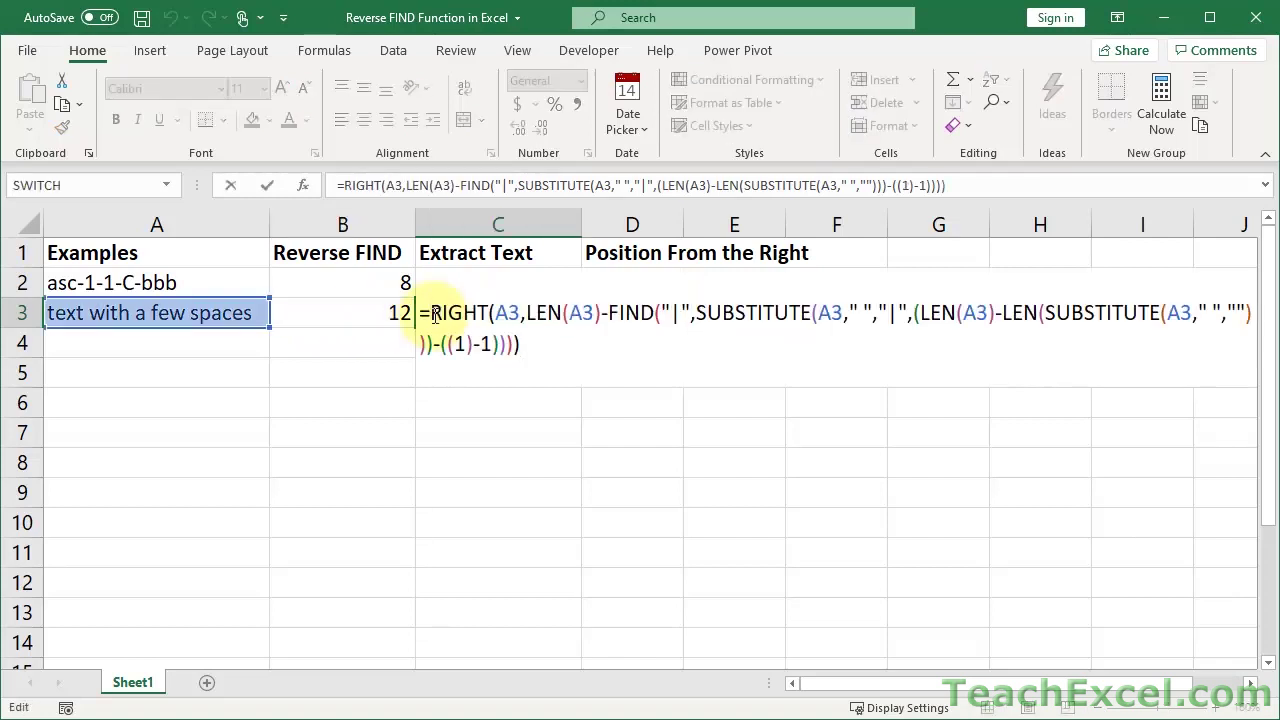
key("Escape")
left_click(322, 322)
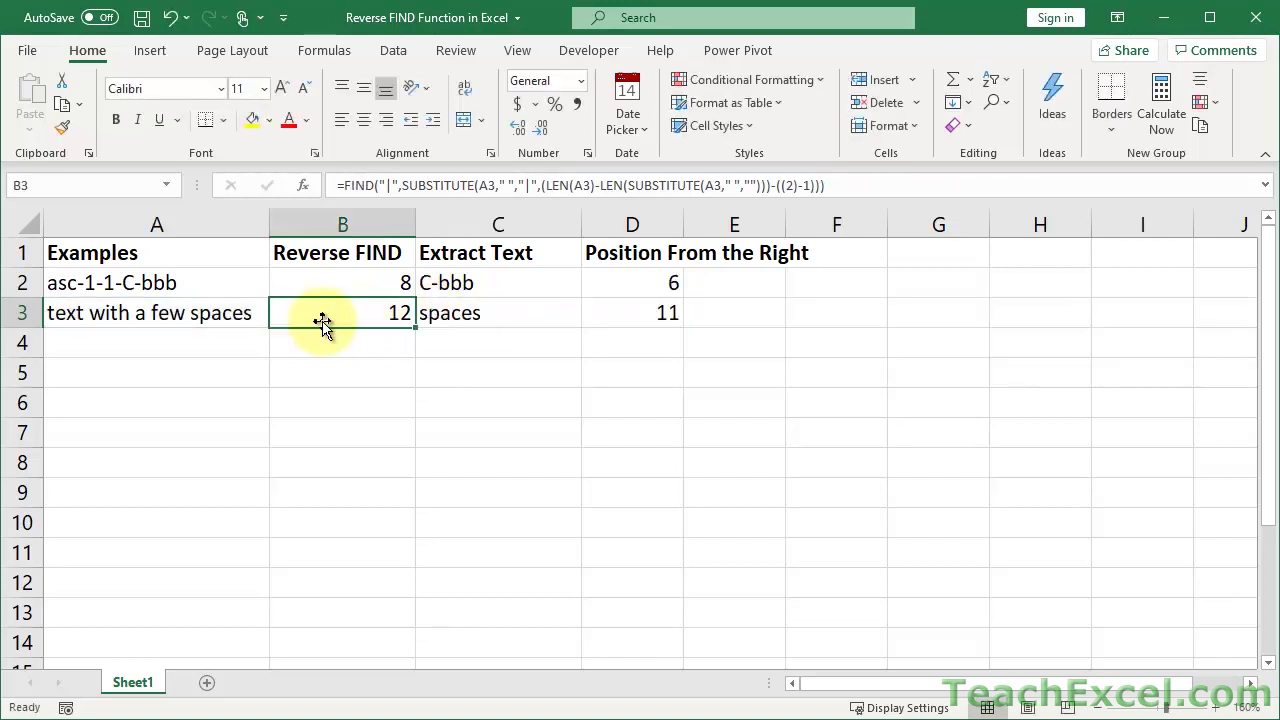
double_click(330, 314)
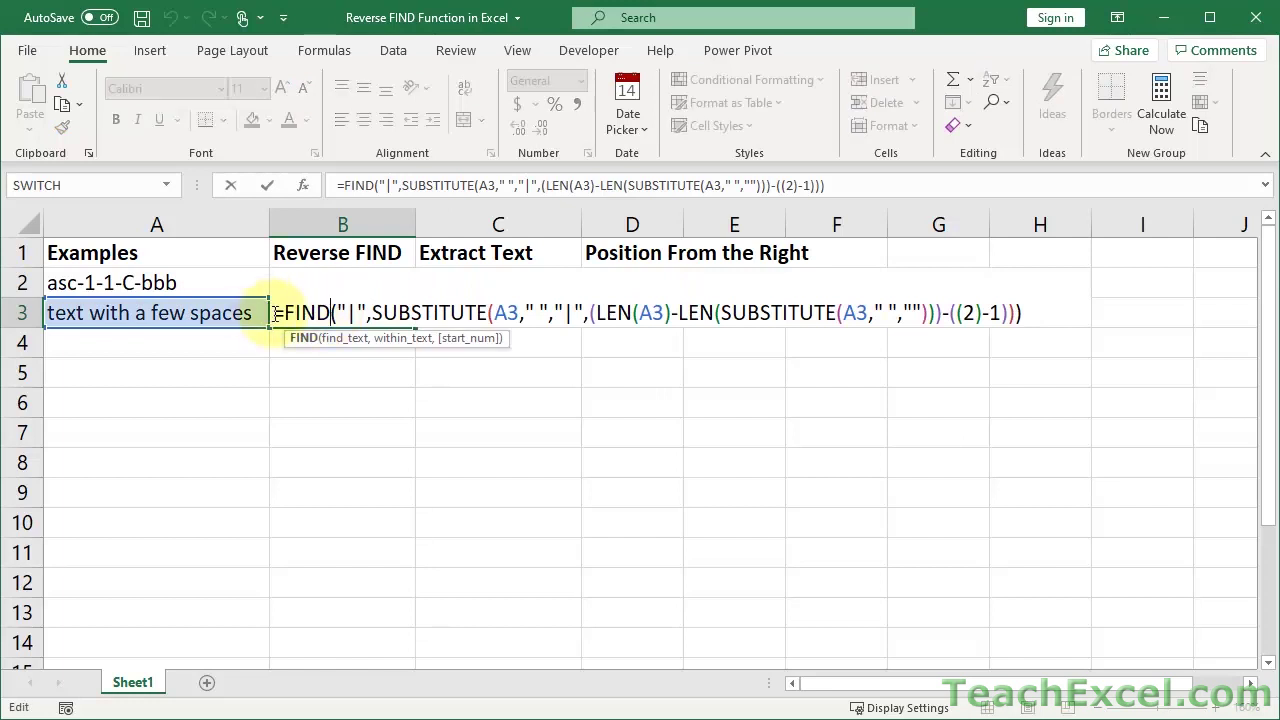
left_click_drag(271, 313, 857, 315)
left_click_drag(912, 347, 1076, 340)
key("ctrl+c")
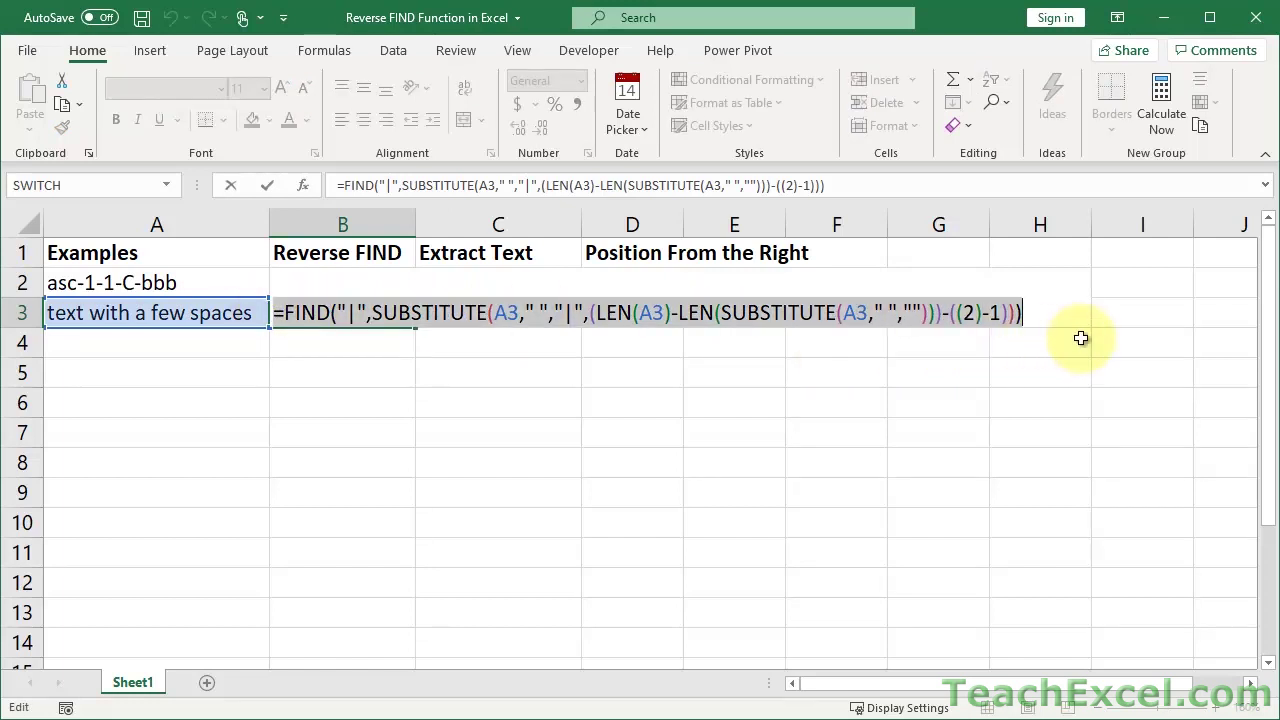
key("Escape")
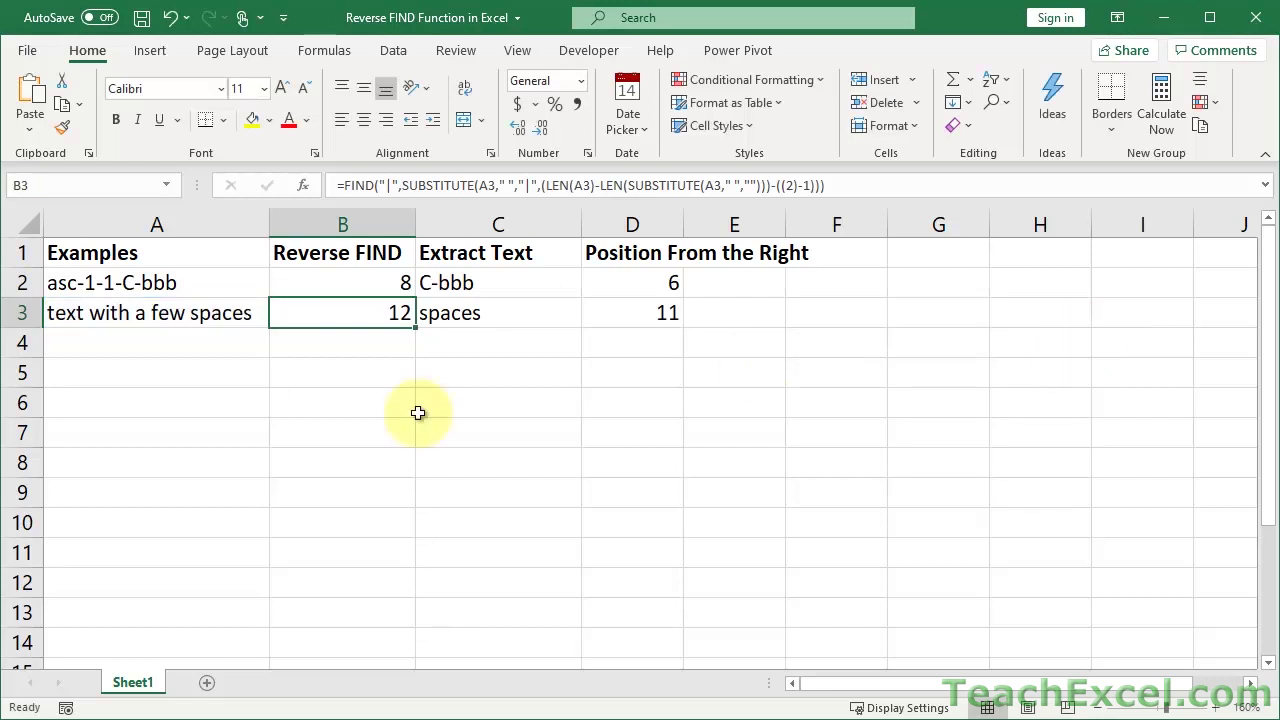
Paste the copied Reverse FIND formula text into the empty cell B6
left_click(302, 377)
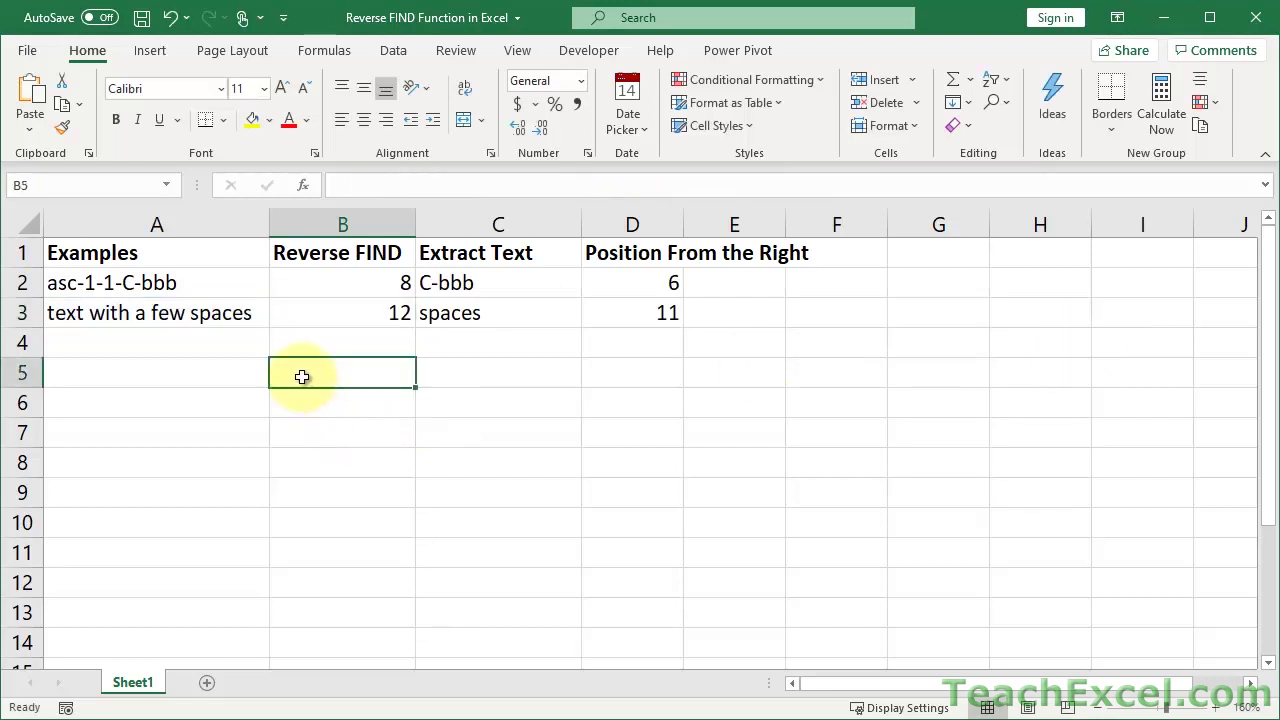
left_click(302, 400)
double_click(302, 400)
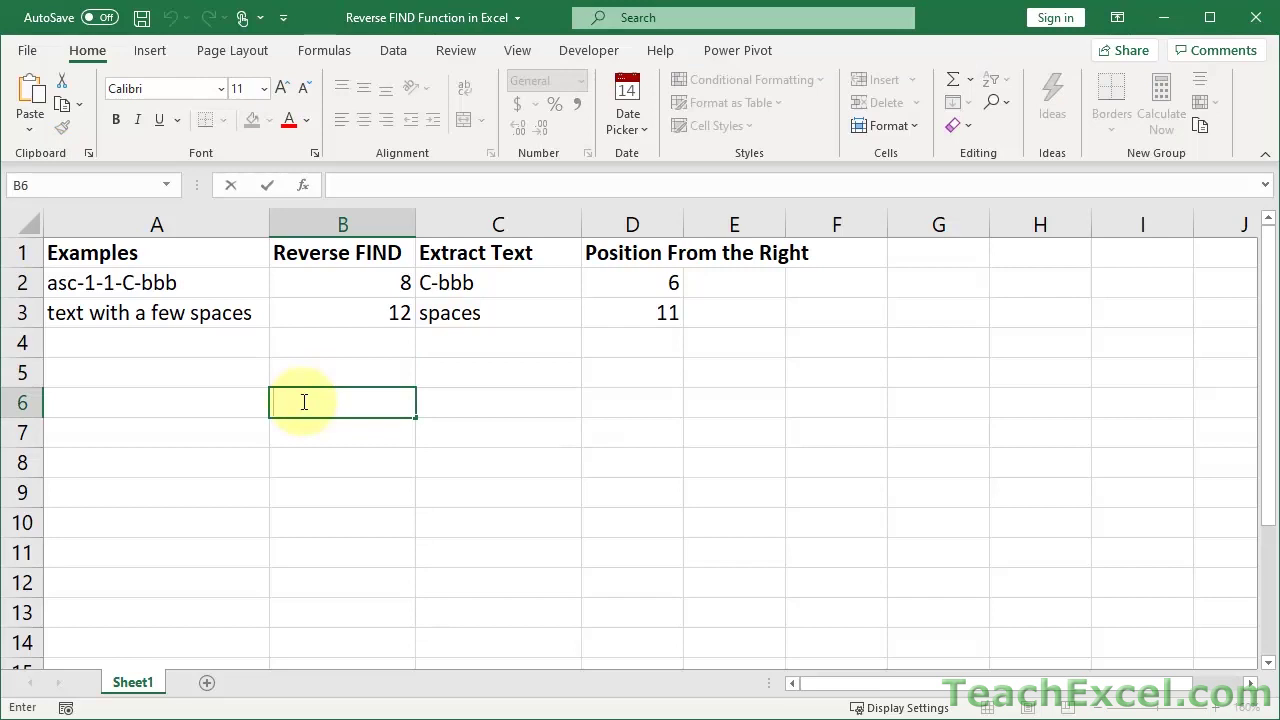
key("ctrl+v")
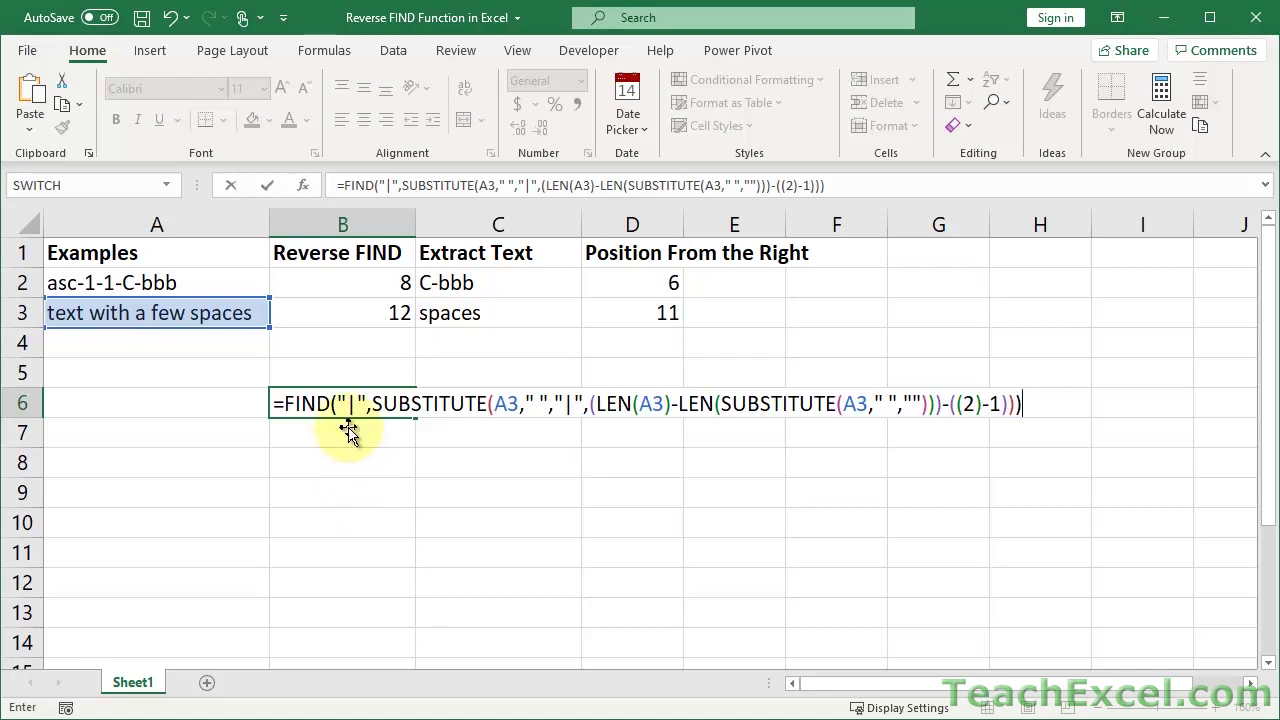
Copy the SUBSTITUTE expression from the within_text argument of B6's FIND formula and enter it as its own formula in B7
left_click_drag(338, 404, 366, 404)
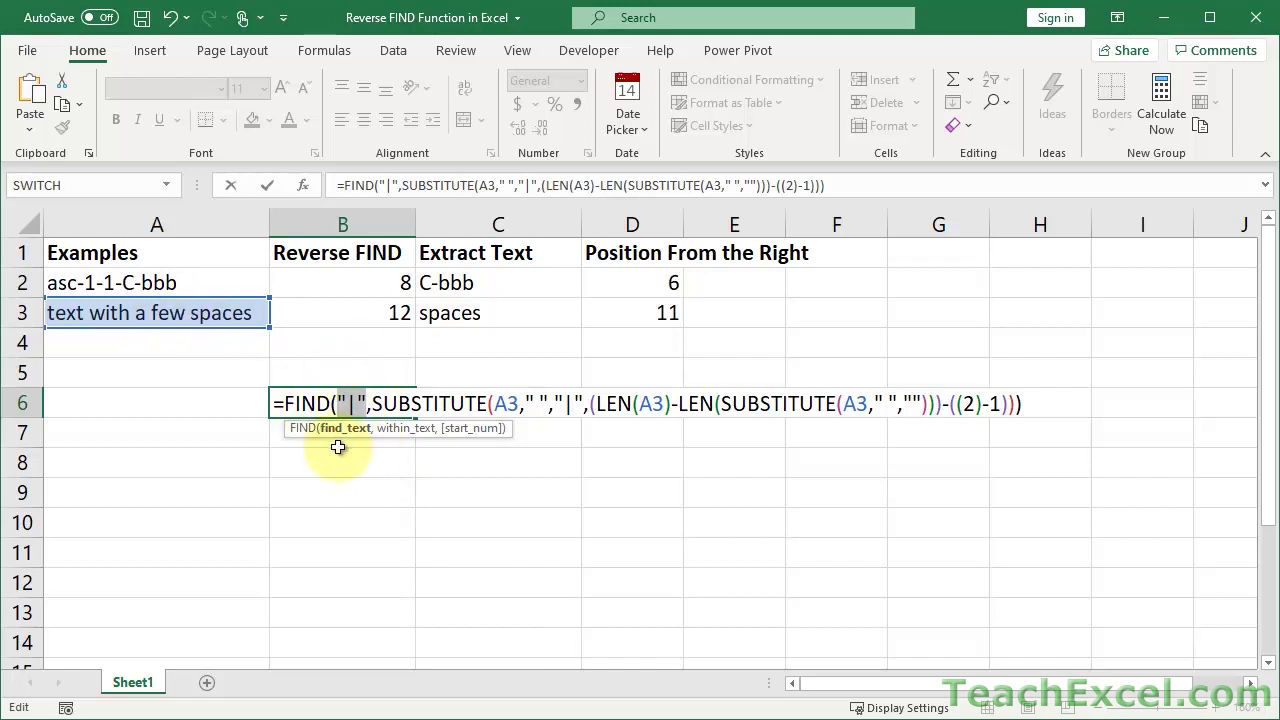
left_click_drag(372, 404, 1017, 402)
key("ctrl+c")
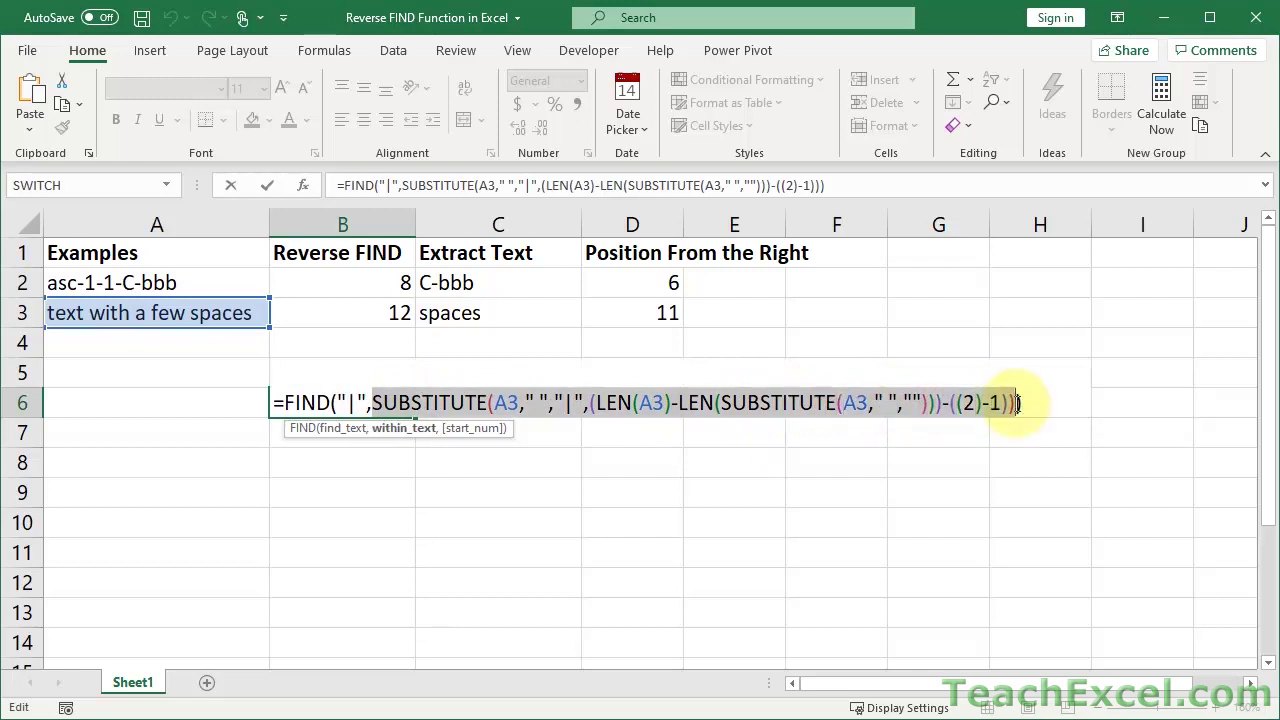
key("Escape")
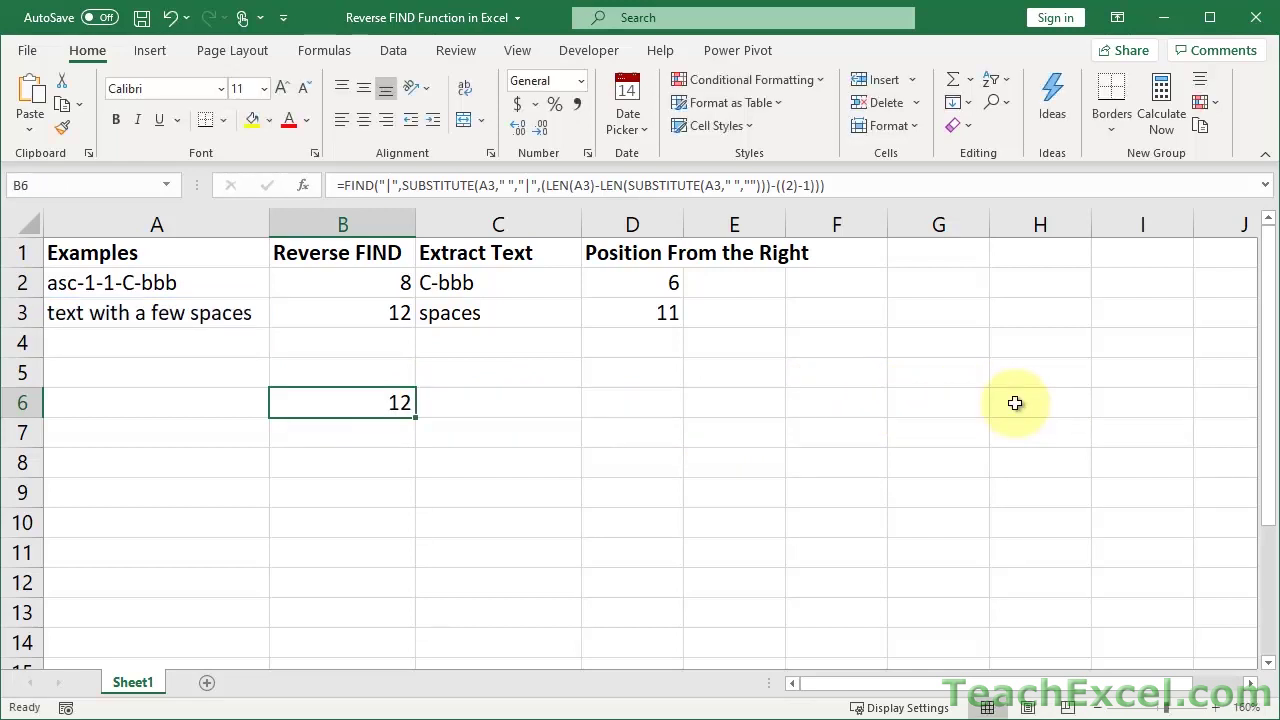
left_click(358, 436)
type("=")
key("ctrl+v")
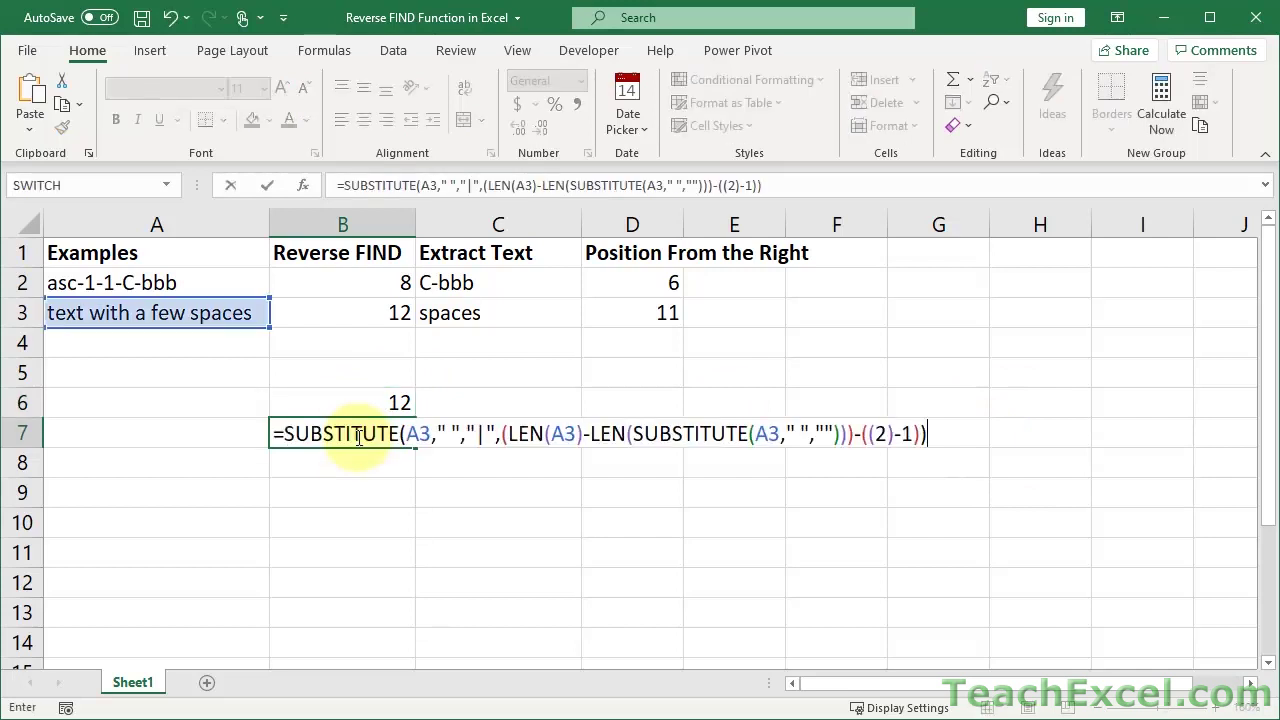
key("Return")
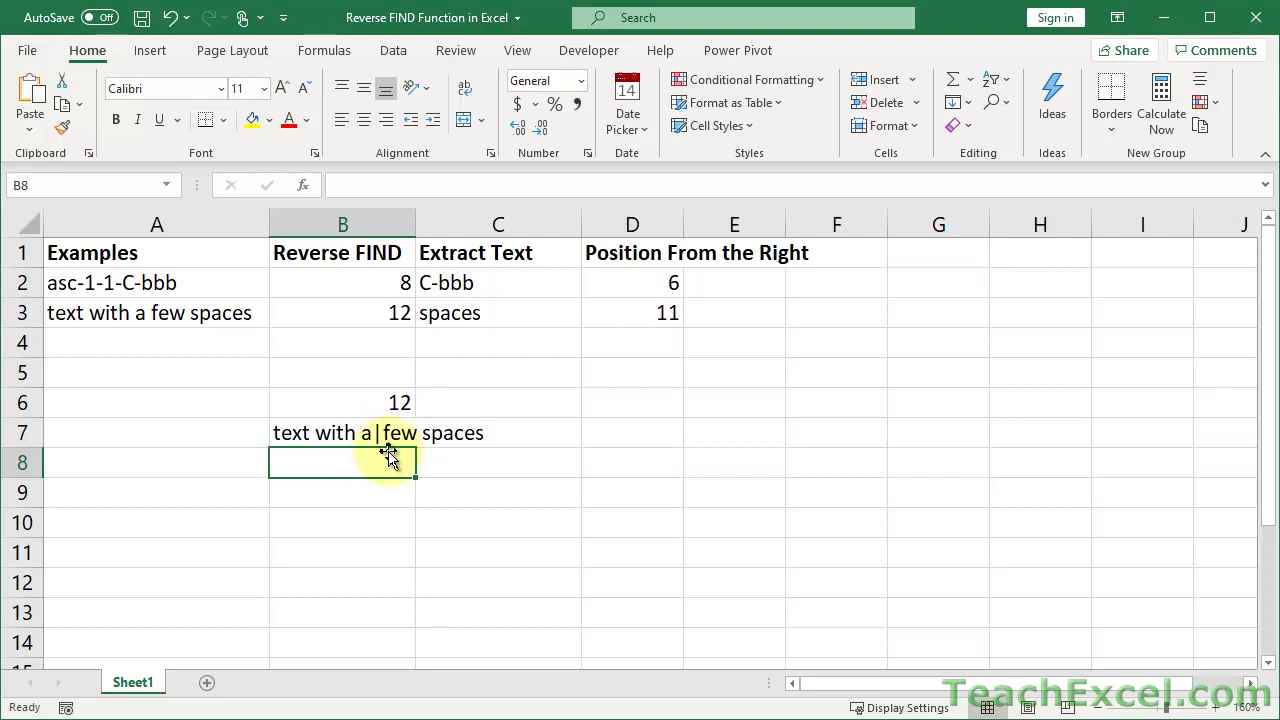
Copy the instance_num expression from B7's SUBSTITUTE formula and enter it as its own formula in B8
double_click(336, 433)
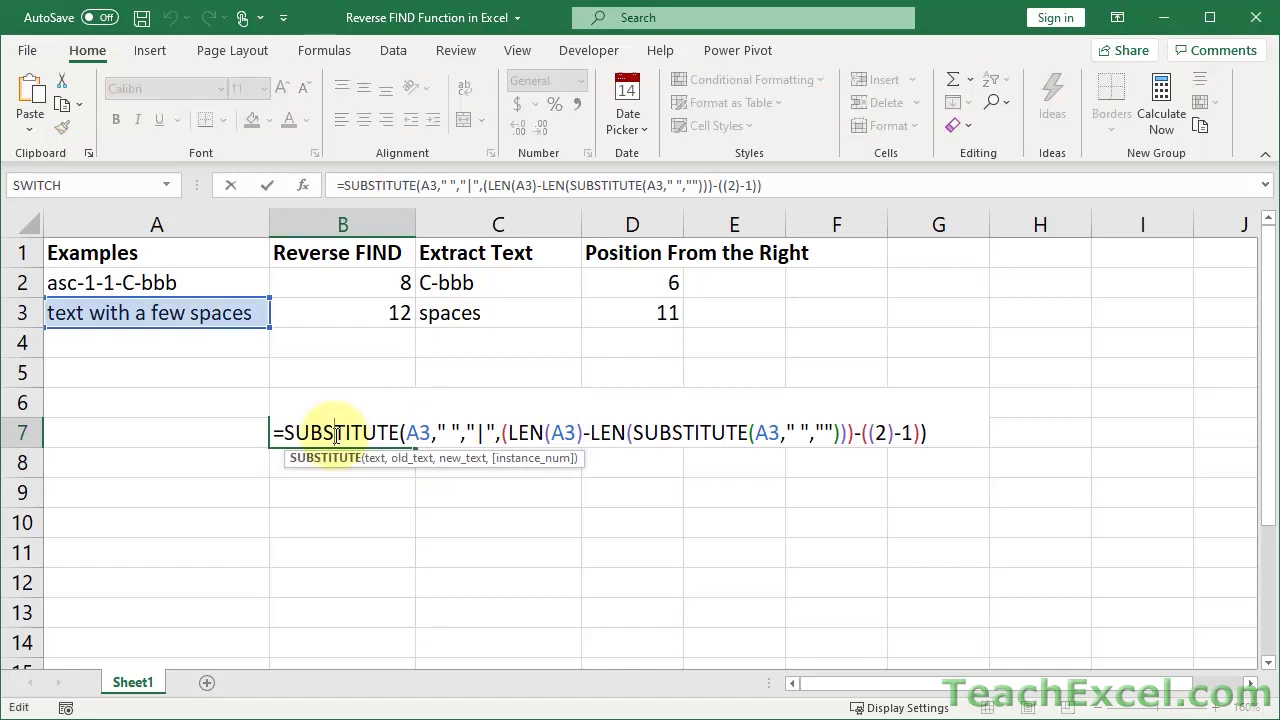
left_click(414, 432)
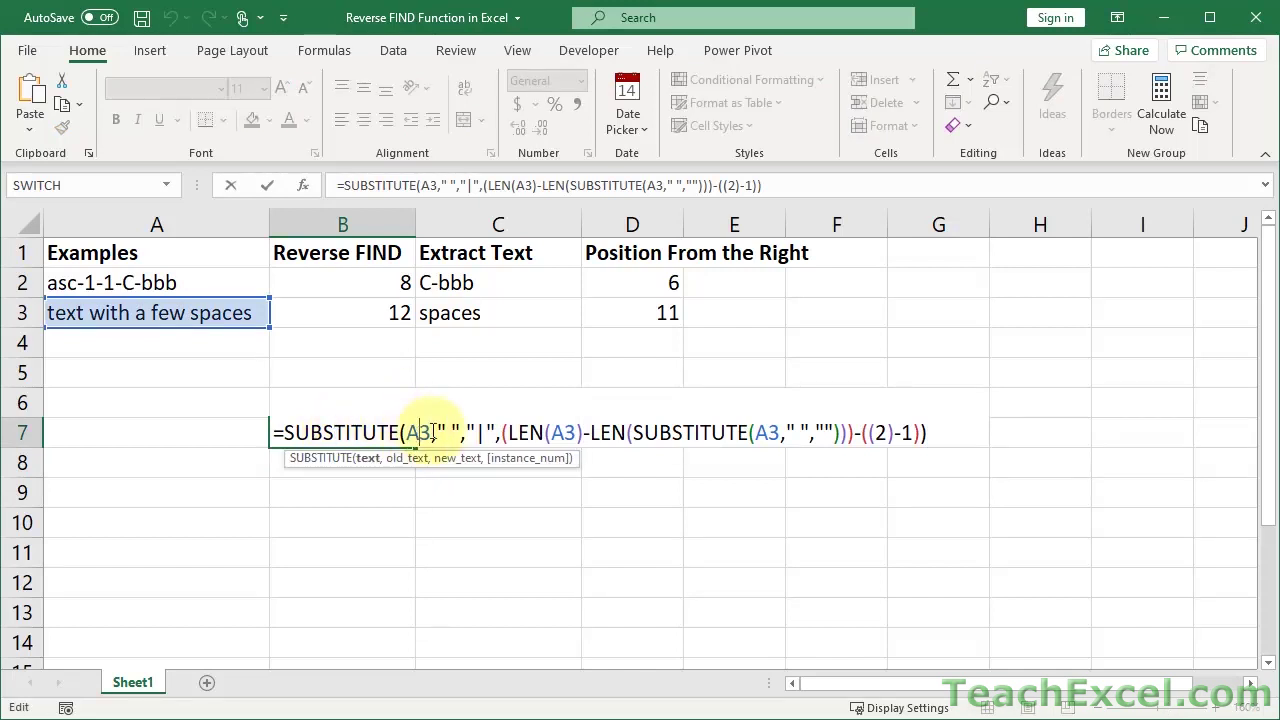
left_click_drag(438, 432, 496, 428)
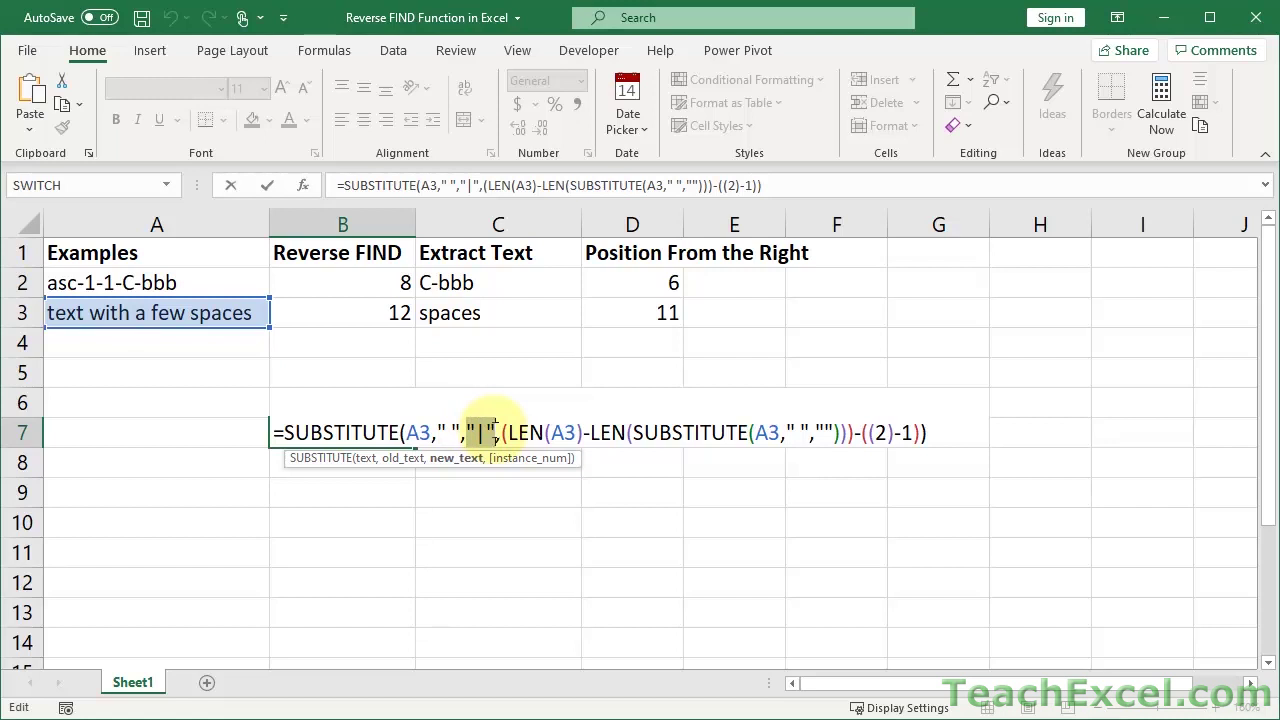
left_click(502, 432)
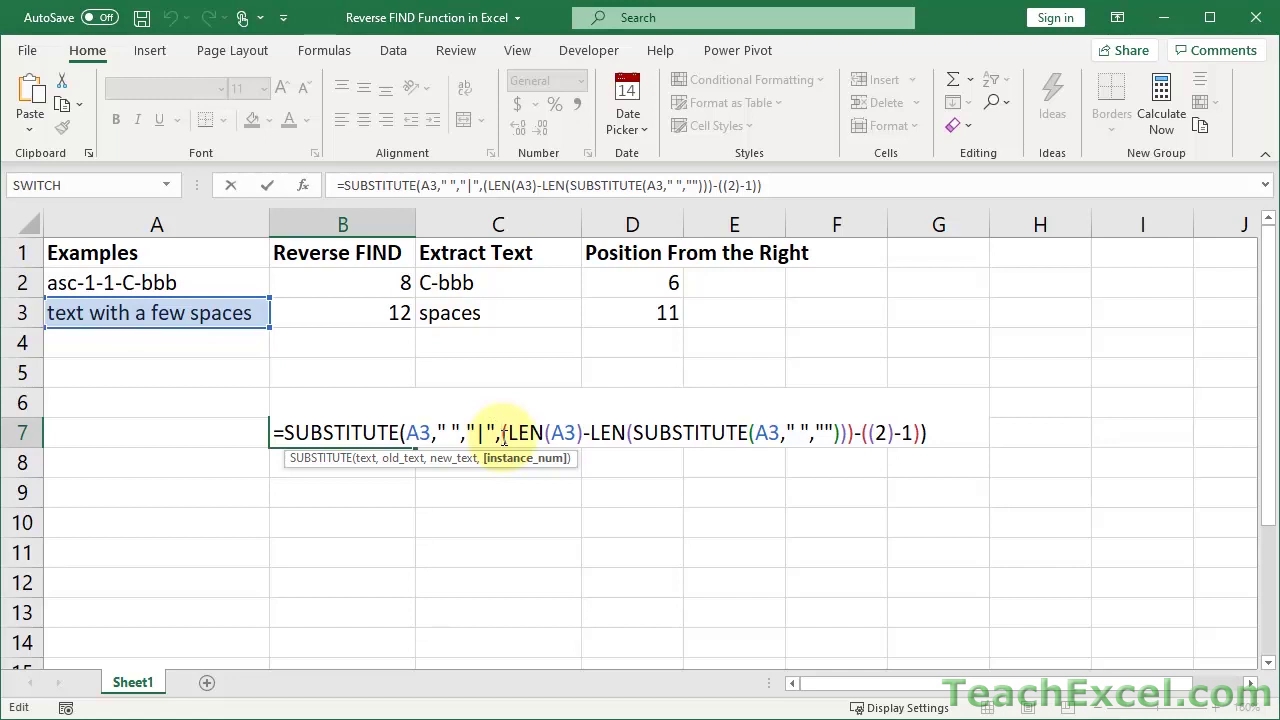
left_click_drag(503, 434, 922, 433)
key("ctrl+c")
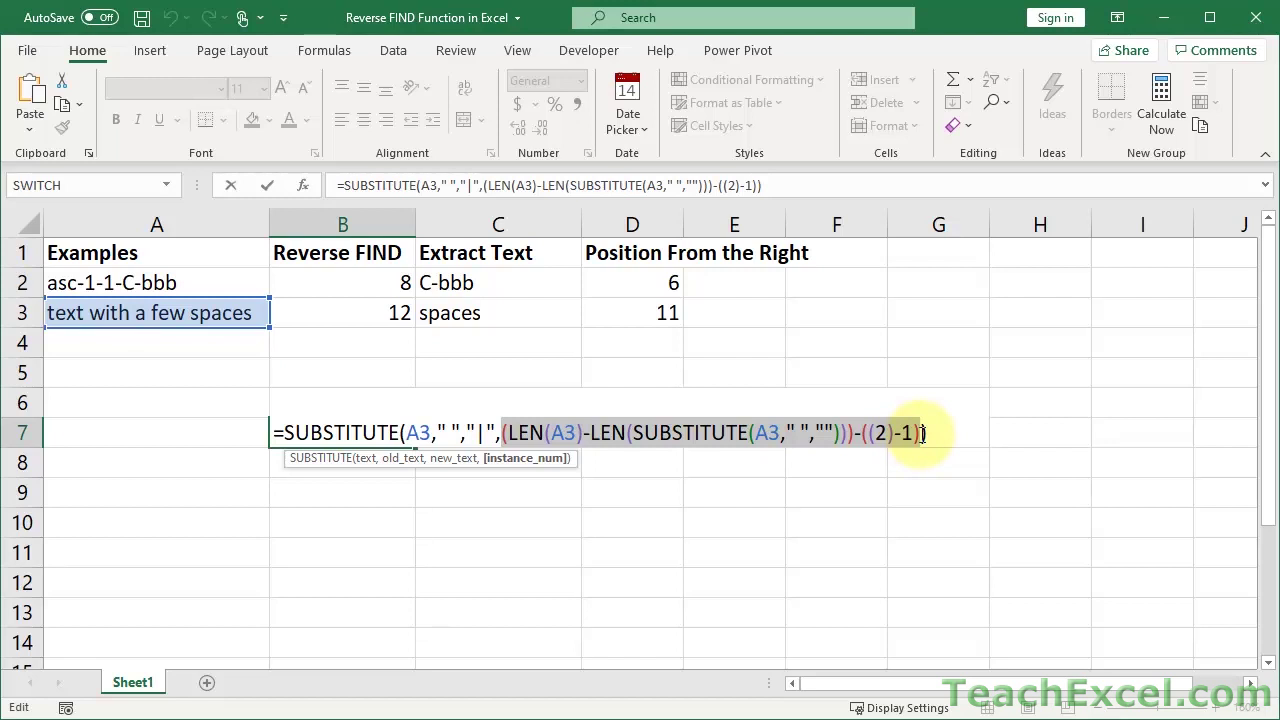
key("Escape")
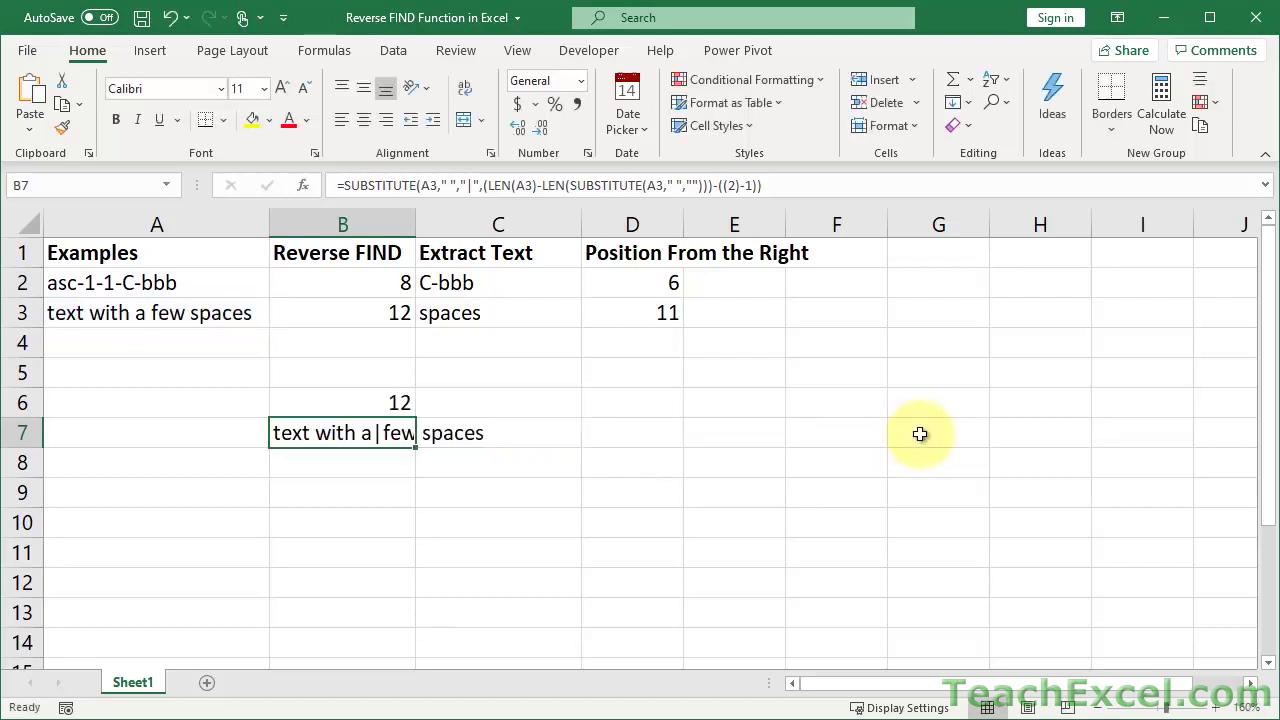
key("Down")
type("=")
key("ctrl+v")
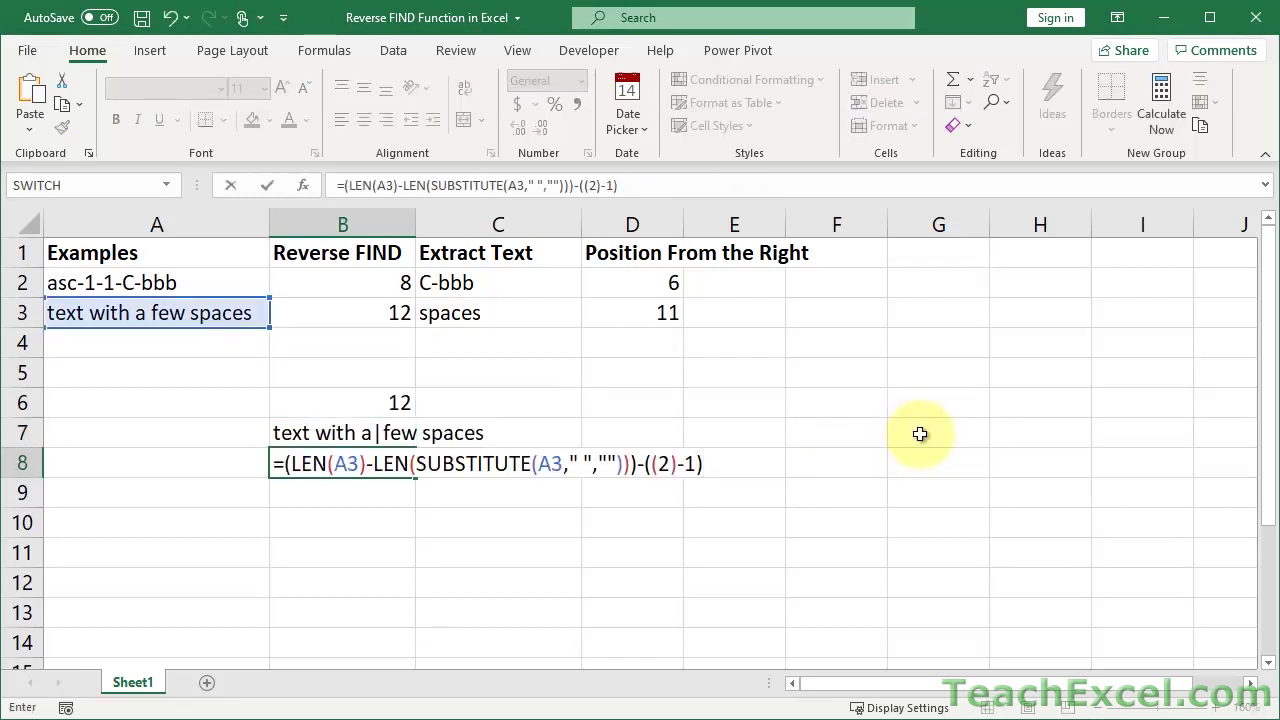
key("Return")
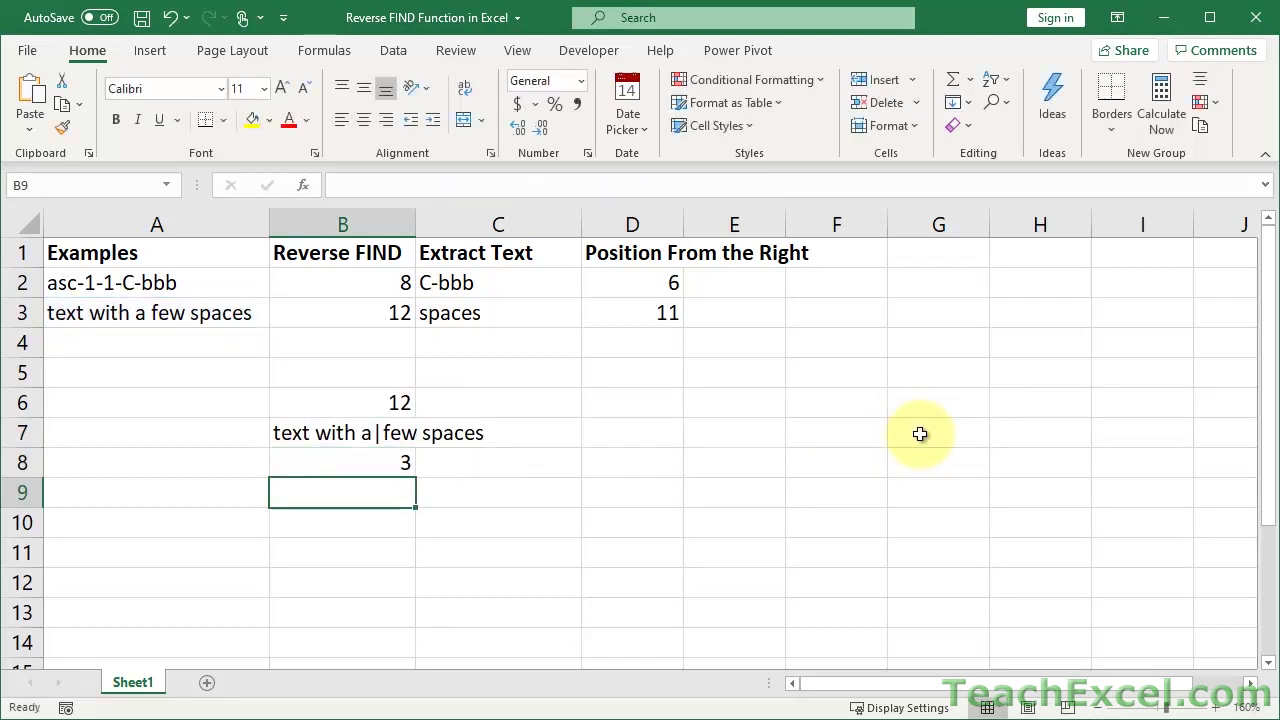
Copy the first LEN(A3) expression from B8's formula and enter it as its own formula in B9
left_click(378, 462)
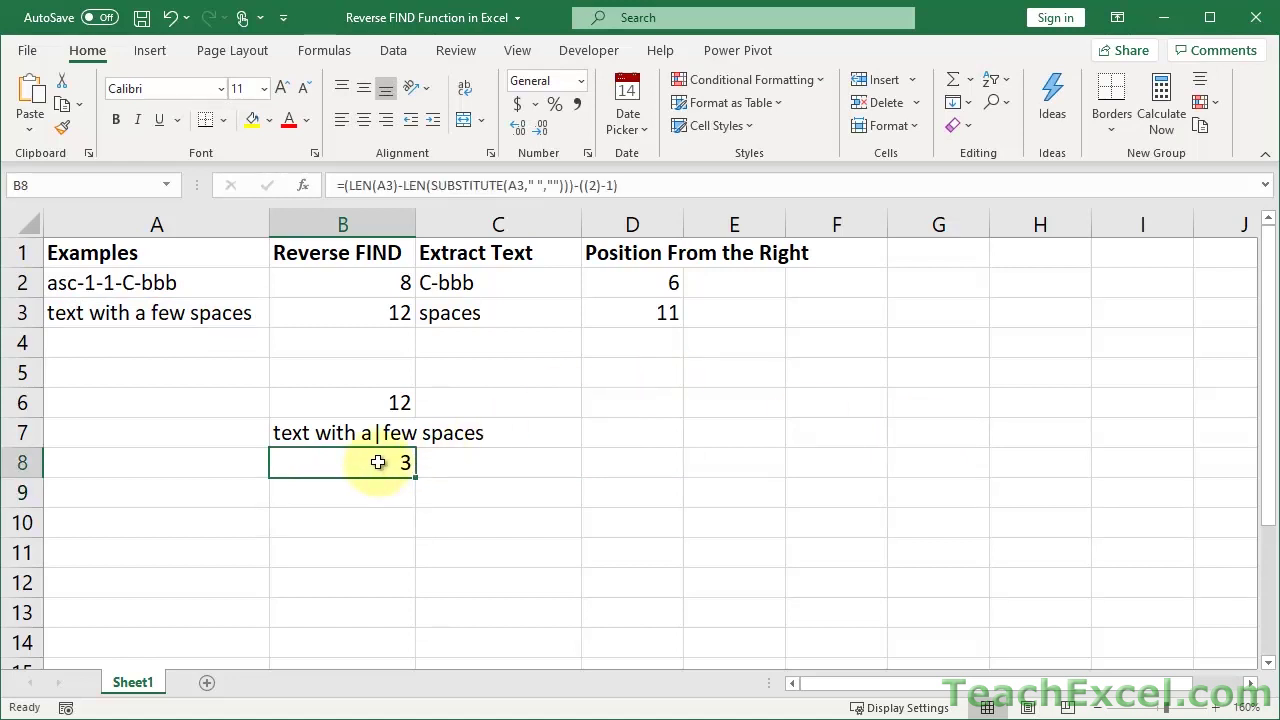
double_click(378, 462)
left_click_drag(292, 462, 368, 461)
key("ctrl+c")
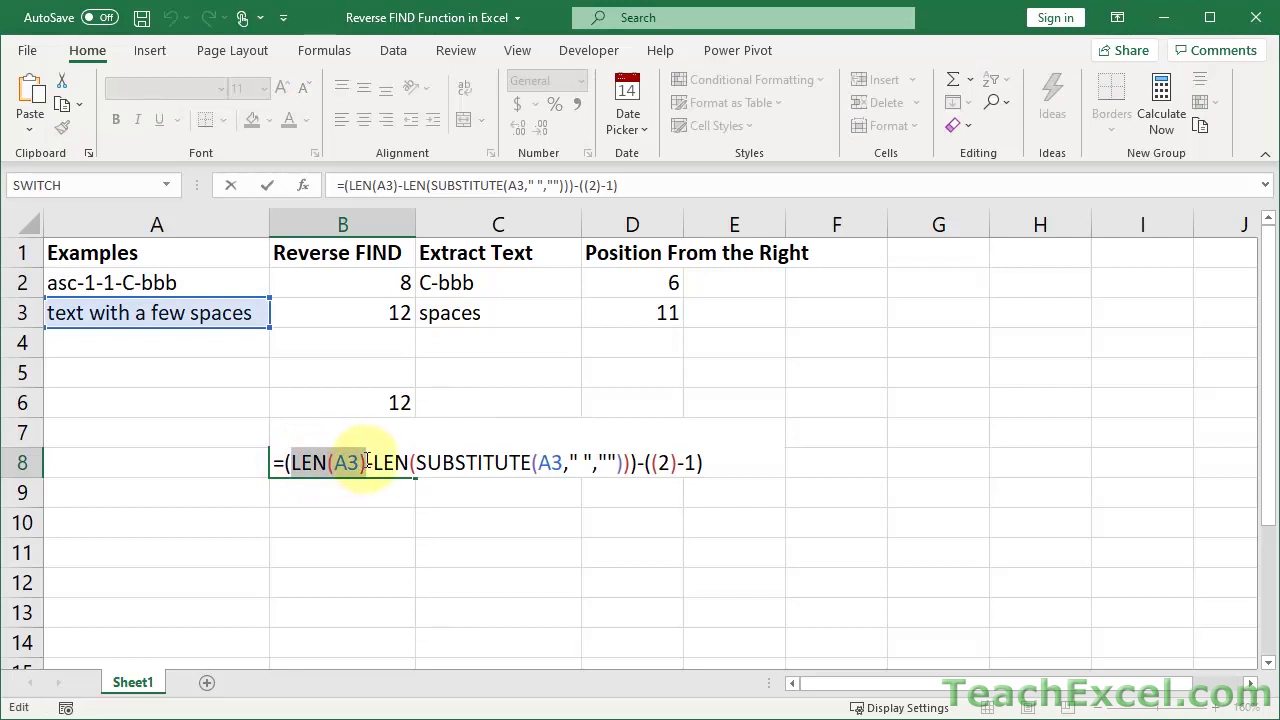
key("Escape")
left_click(334, 491)
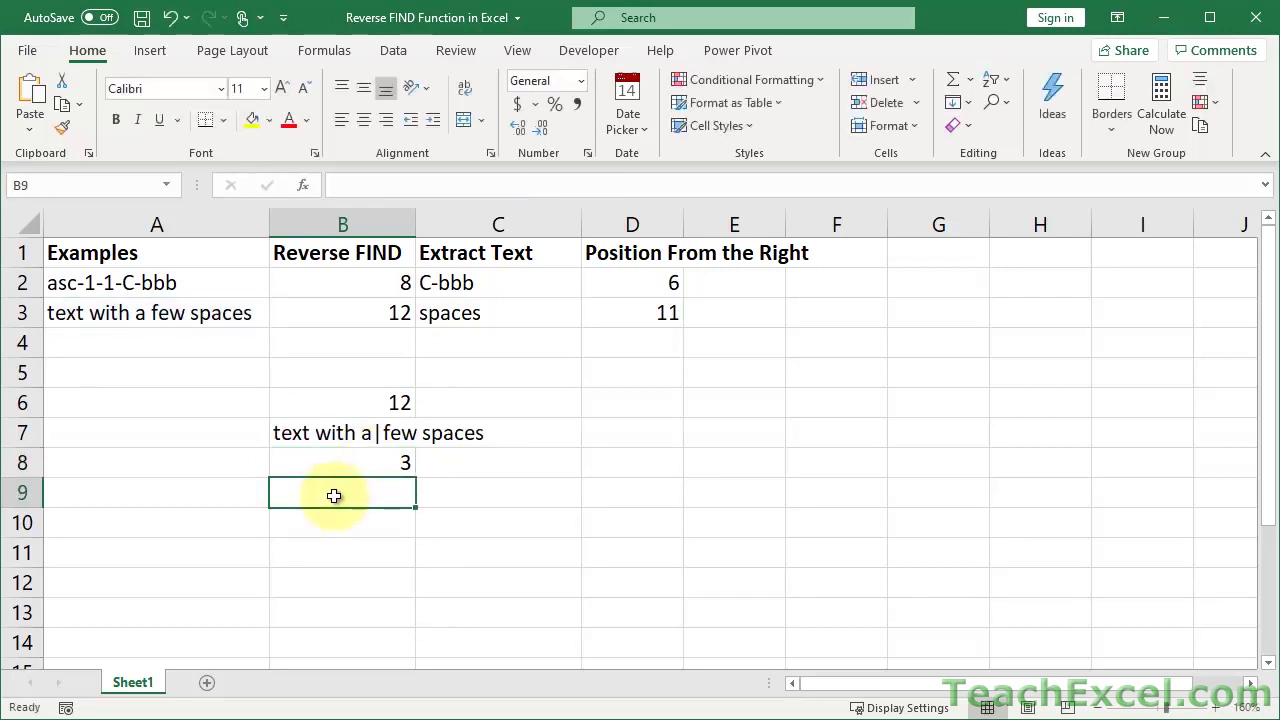
type("=")
key("ctrl+v")
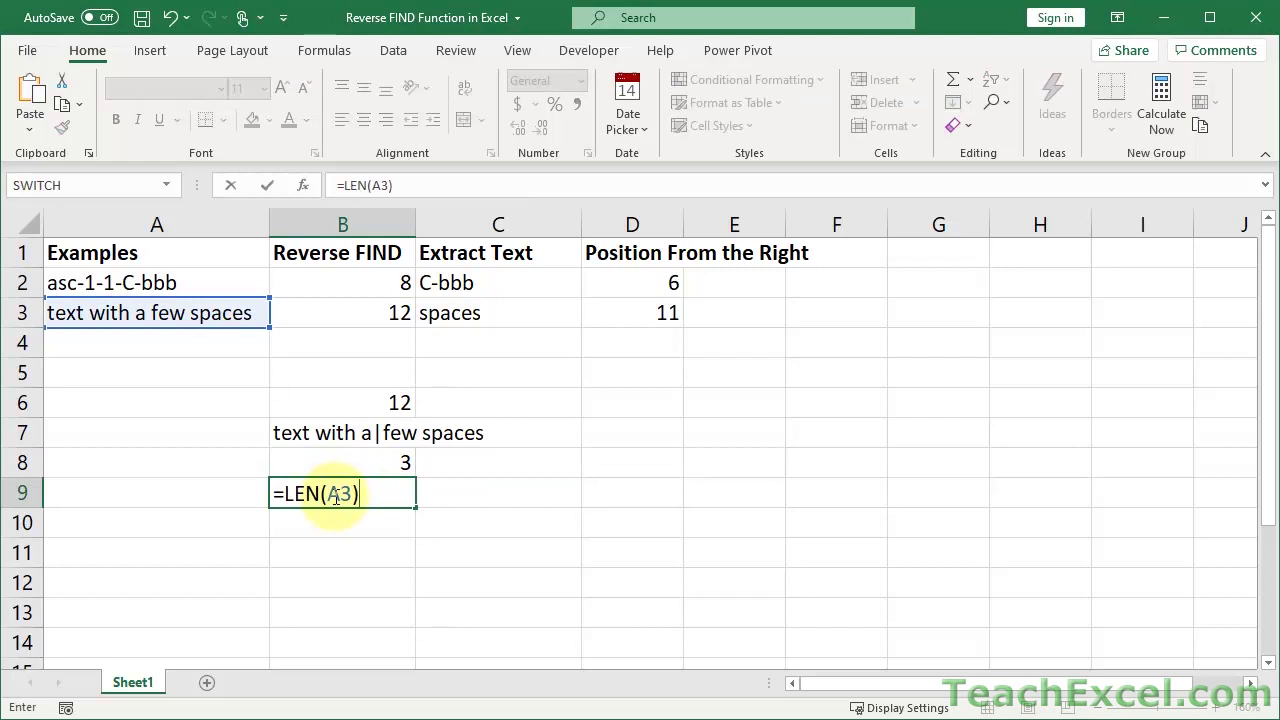
key("Tab")
Copy LEN(SUBSTITUTE(A3," ","")) from B8's formula and enter it as its own formula in C9
left_click(337, 460)
double_click(341, 463)
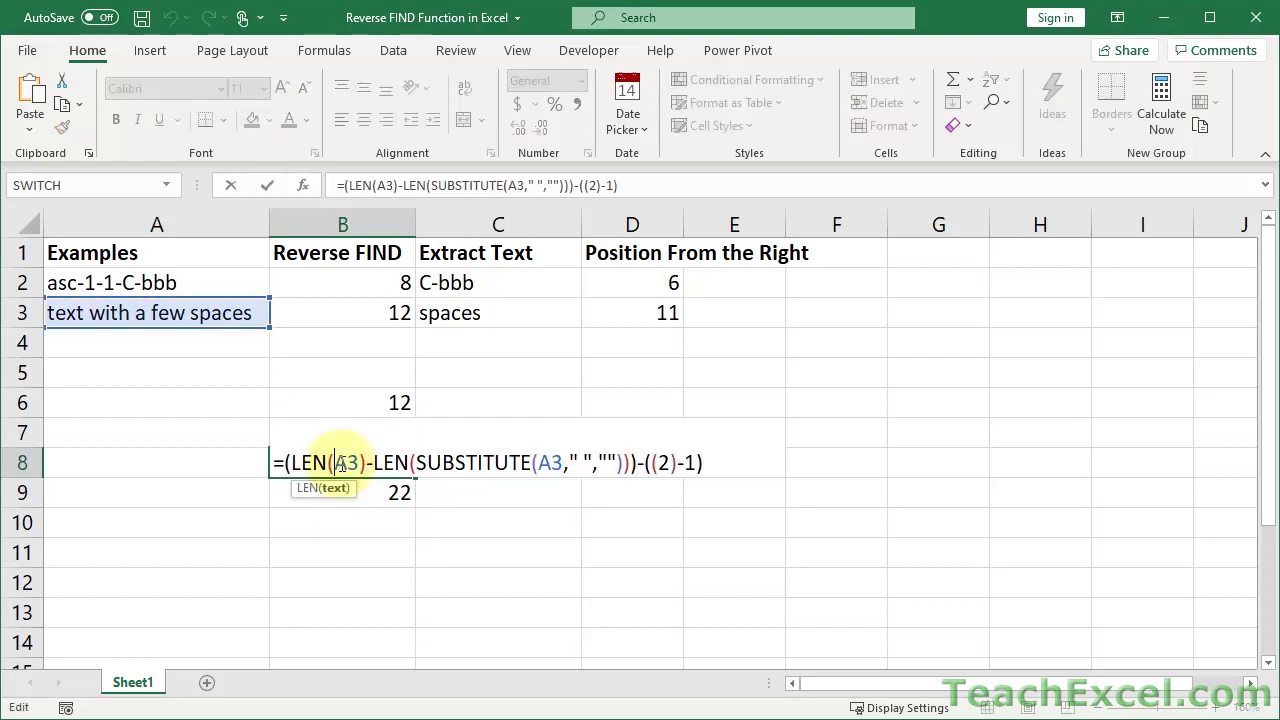
left_click_drag(377, 462, 630, 464)
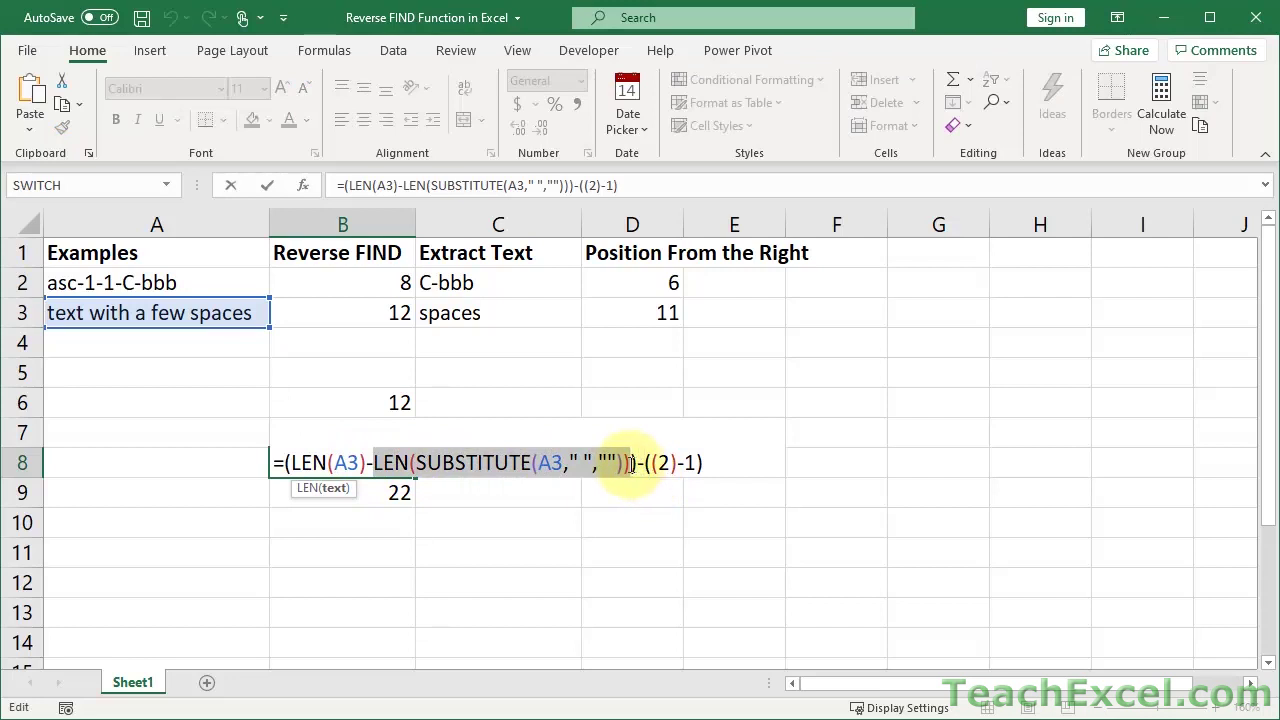
key("ctrl+c")
key("Escape")
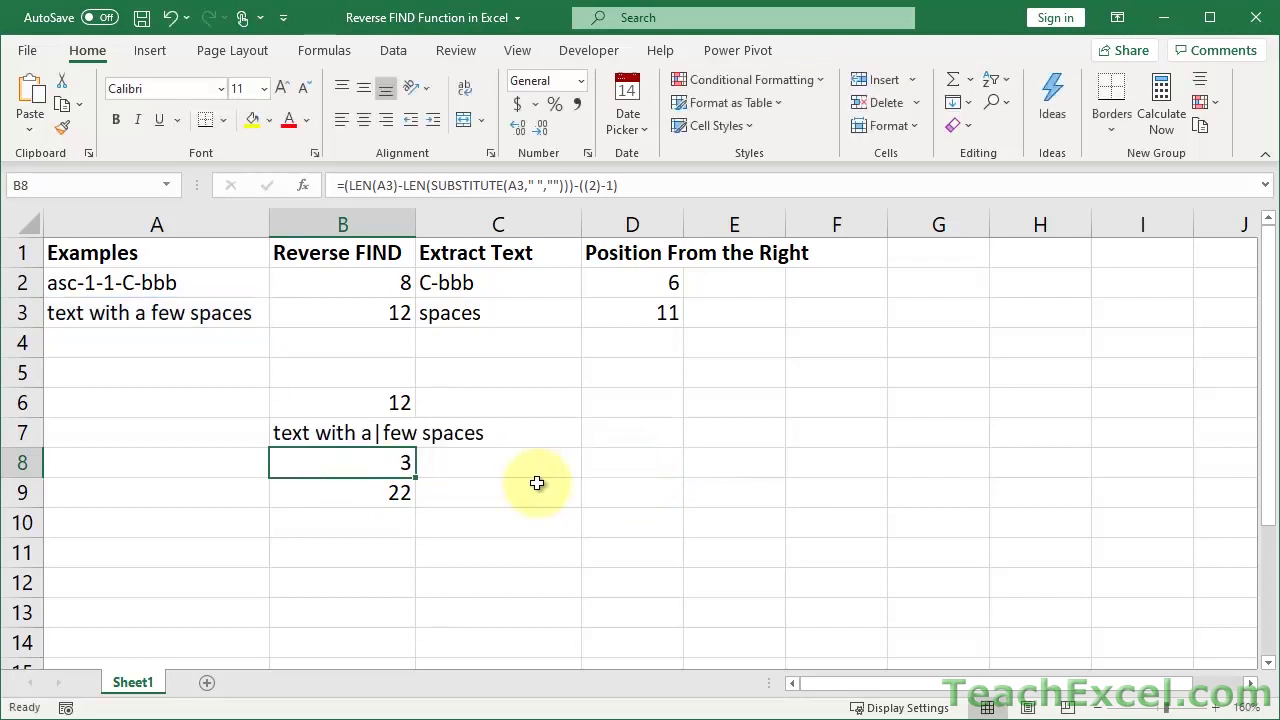
left_click(512, 490)
type("=")
key("ctrl+v")
key("Return")
left_click_drag(509, 490, 385, 507)
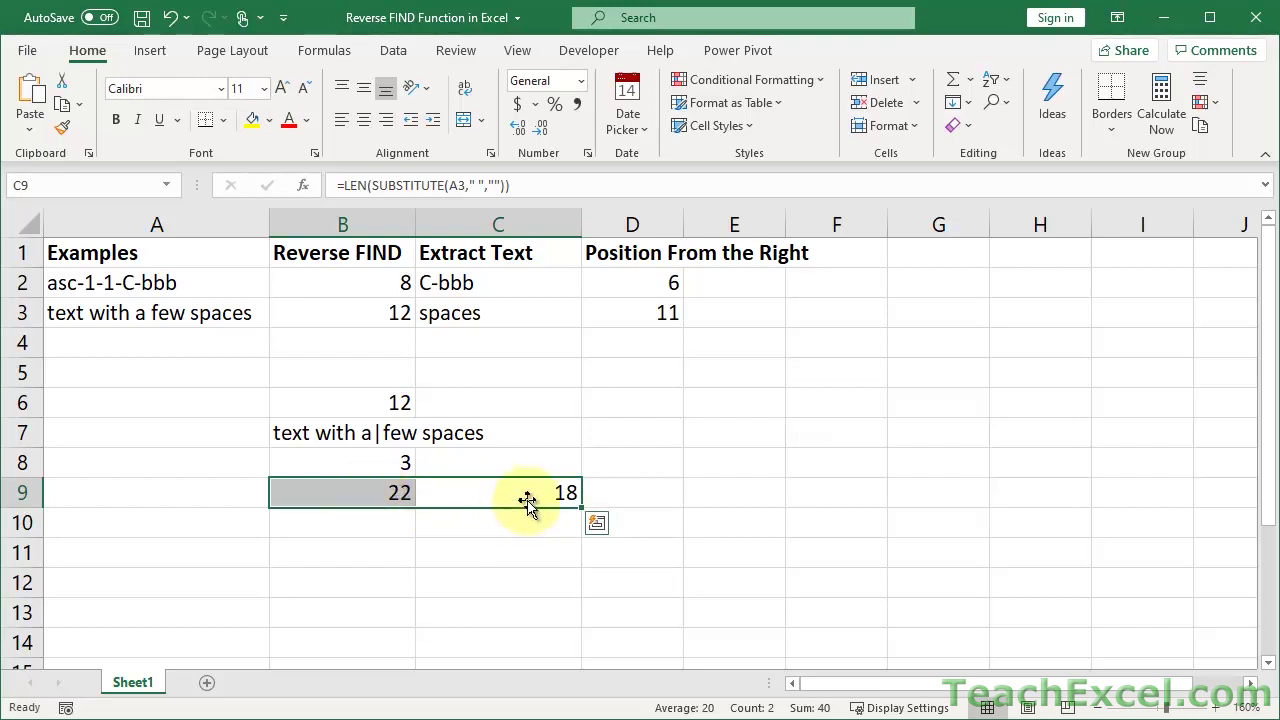
Enter a formula in D10 that subtracts C9 from B9
left_click(650, 527)
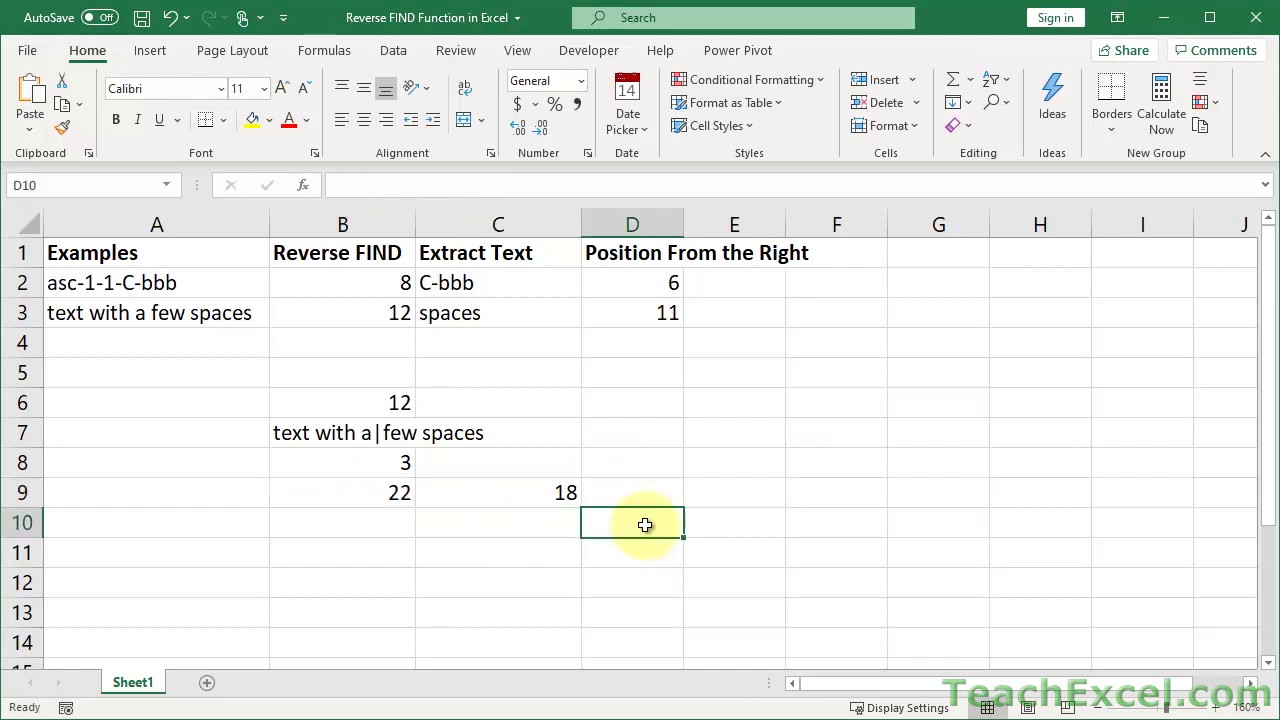
type("=")
key("Up")
key("Left")
key("Left")
type("-")
key("Up")
key("Left")
key("Return")
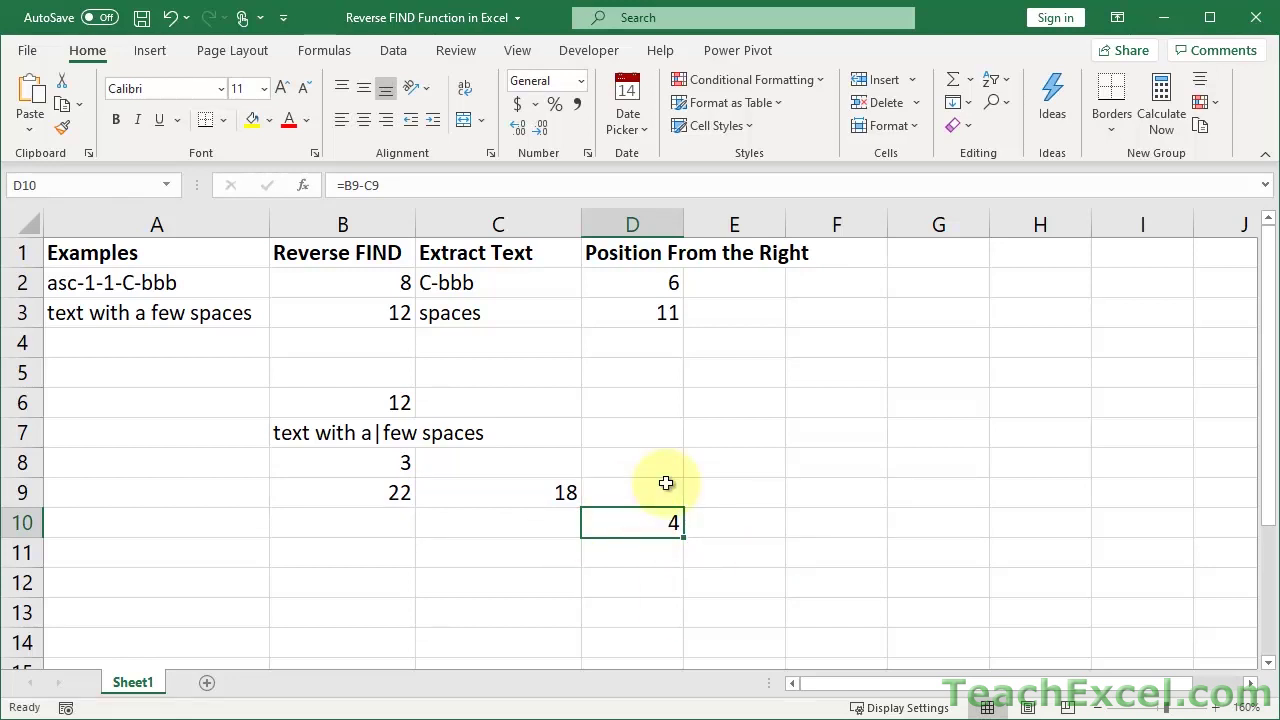
Copy the ((2)-1) expression from the end of B8's formula and enter it as its own formula in D9
double_click(375, 461)
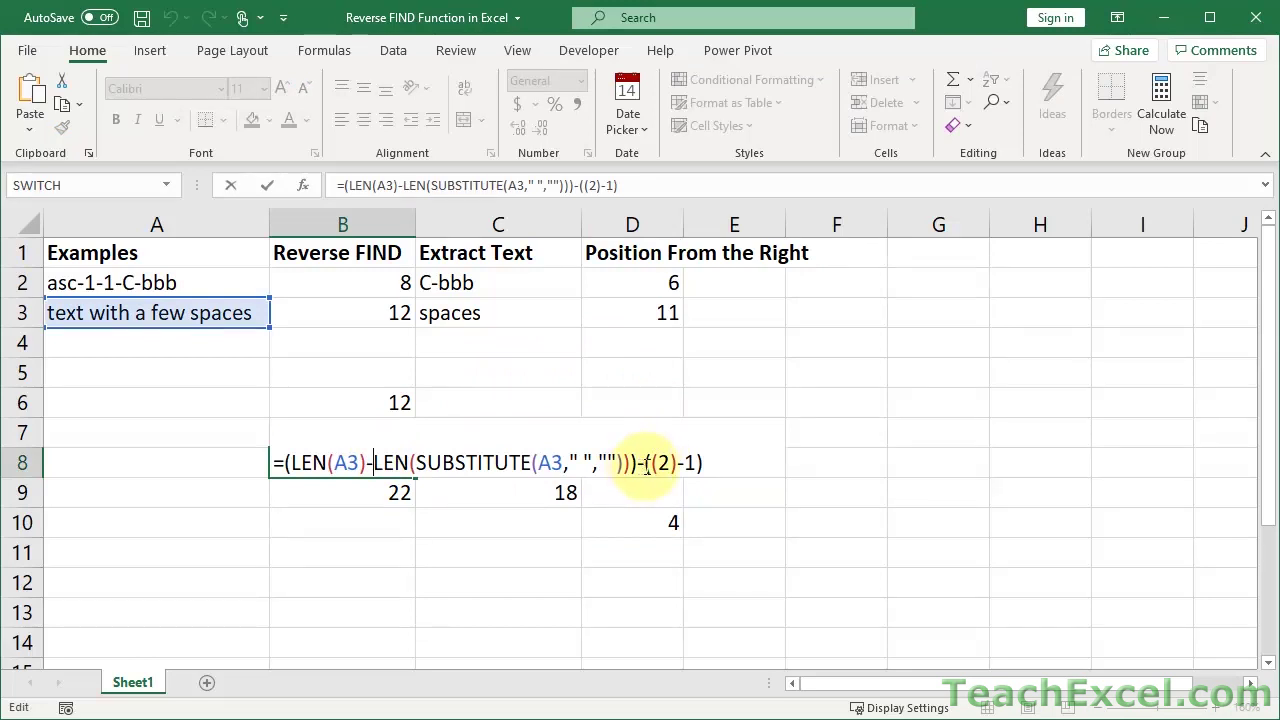
left_click_drag(647, 465, 712, 462)
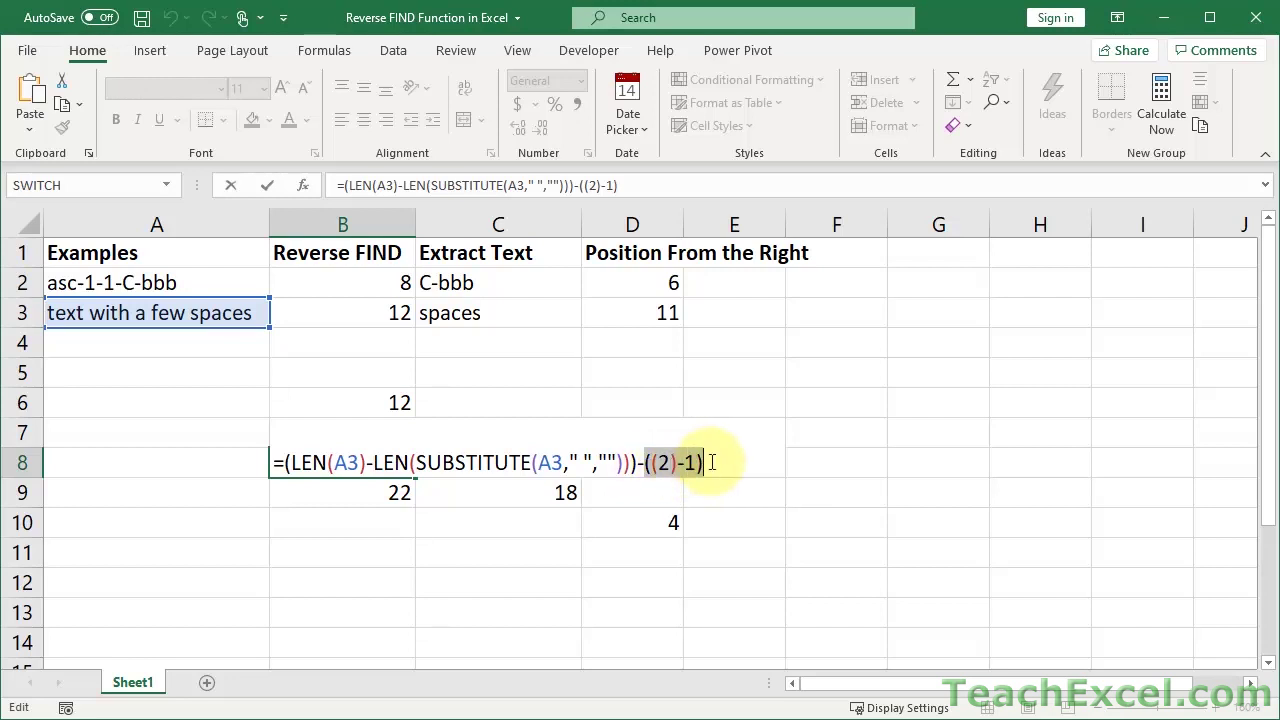
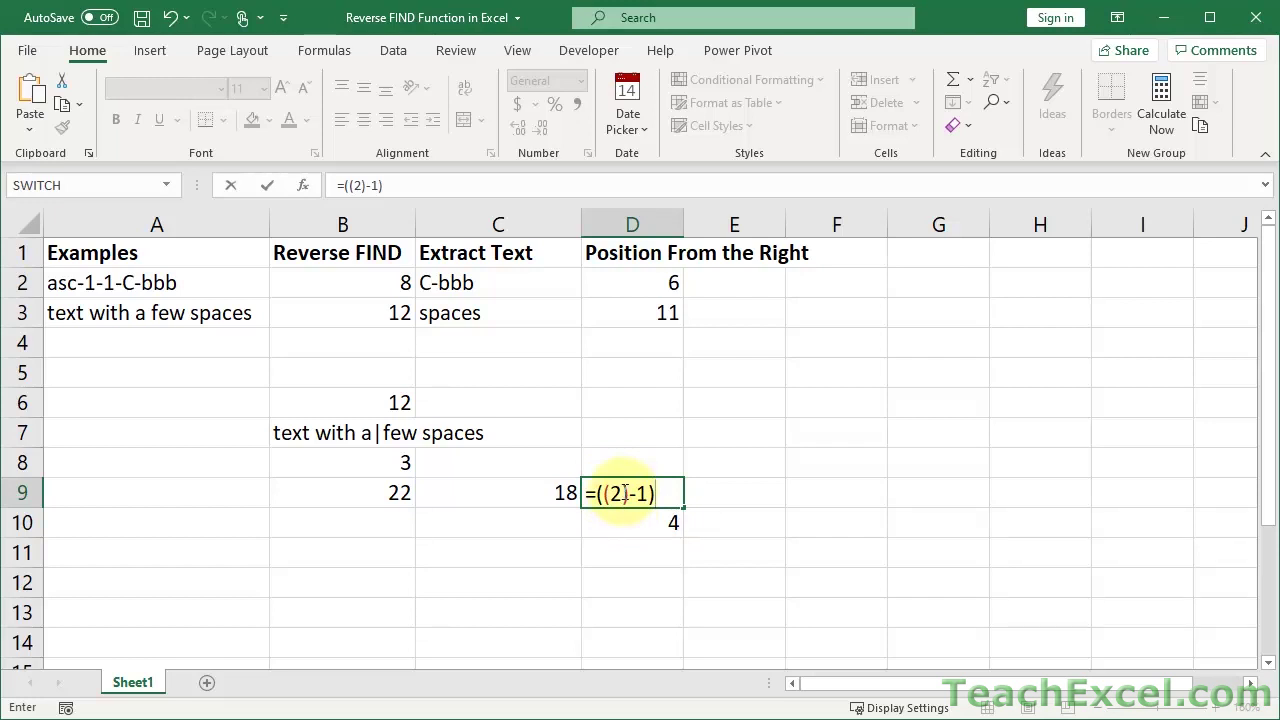
left_click_drag(627, 493, 650, 493)
left_click(650, 493)
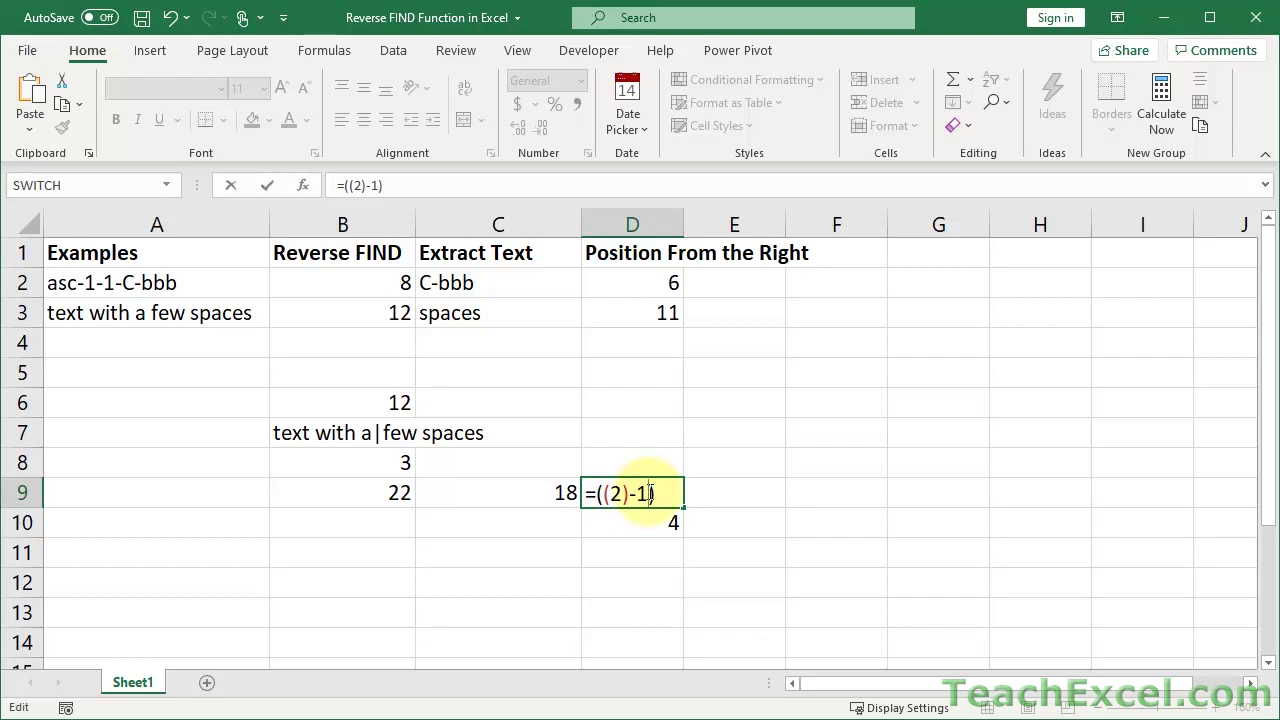
key("Return")
left_click(648, 491)
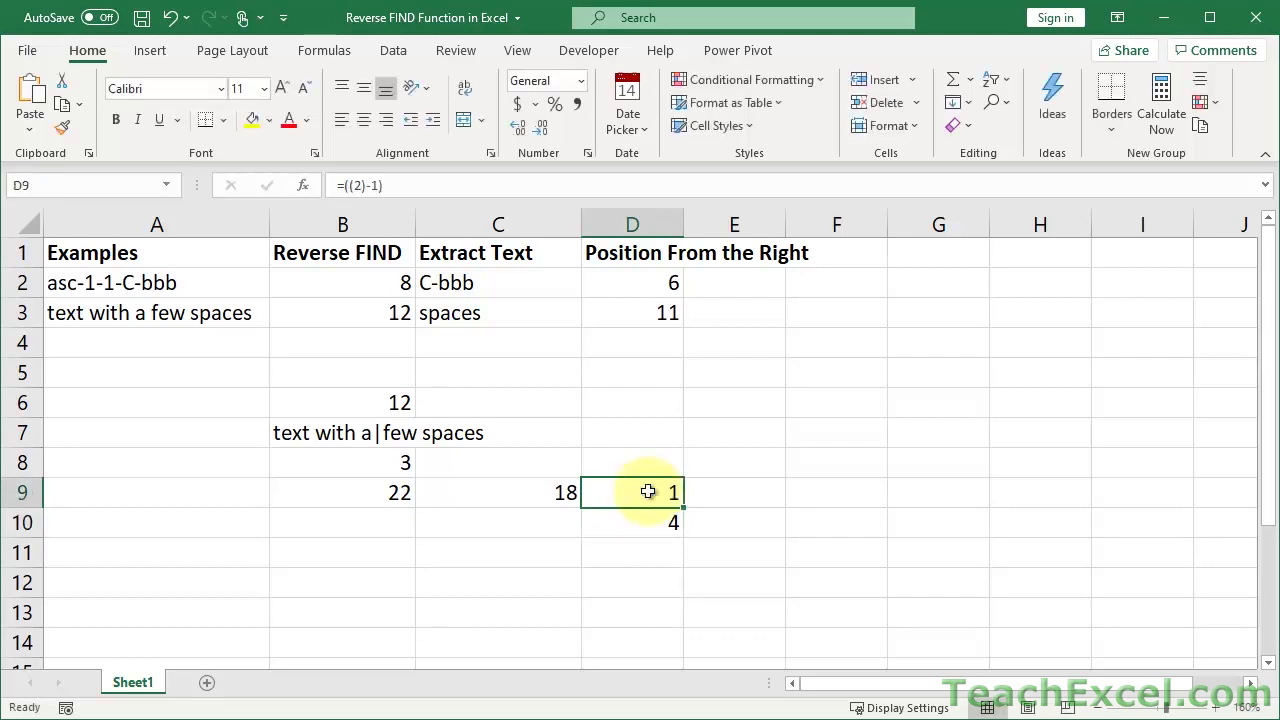
Enter a formula in E10 that subtracts D9 from D10, and compare it with the formula in D10
left_click(733, 522)
type("=")
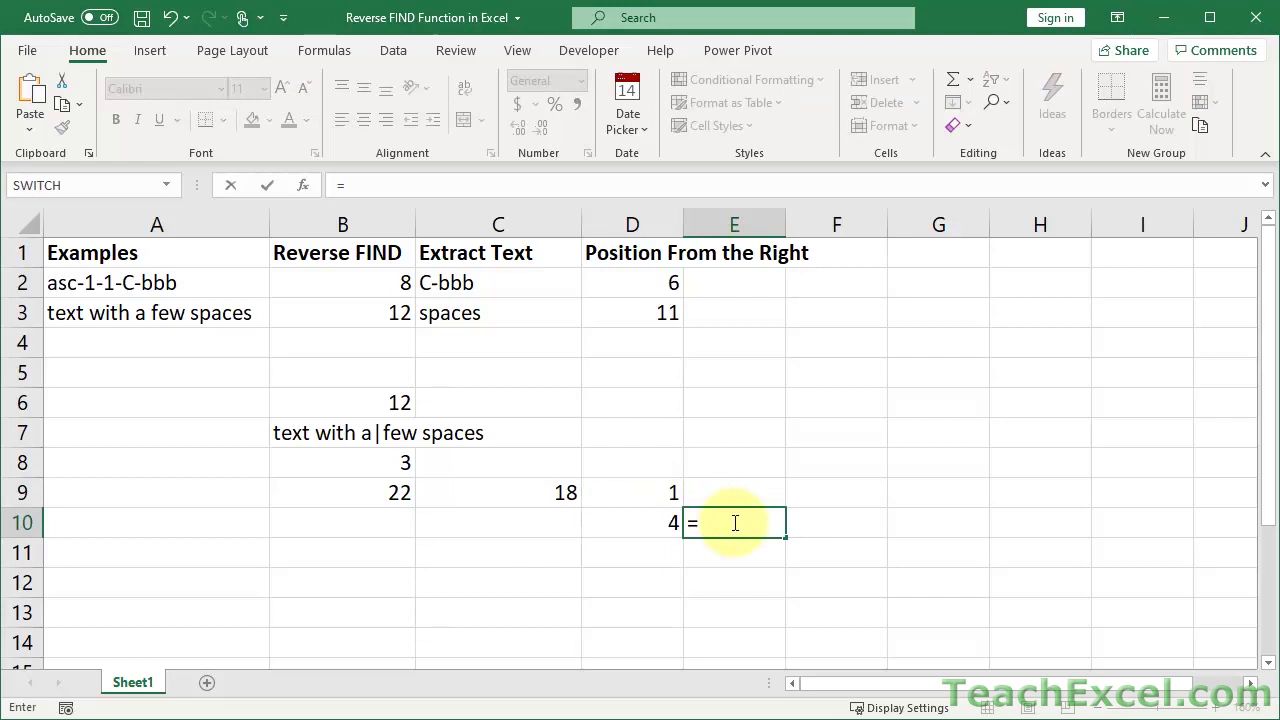
key("Left")
type("-")
key("Left")
key("Up")
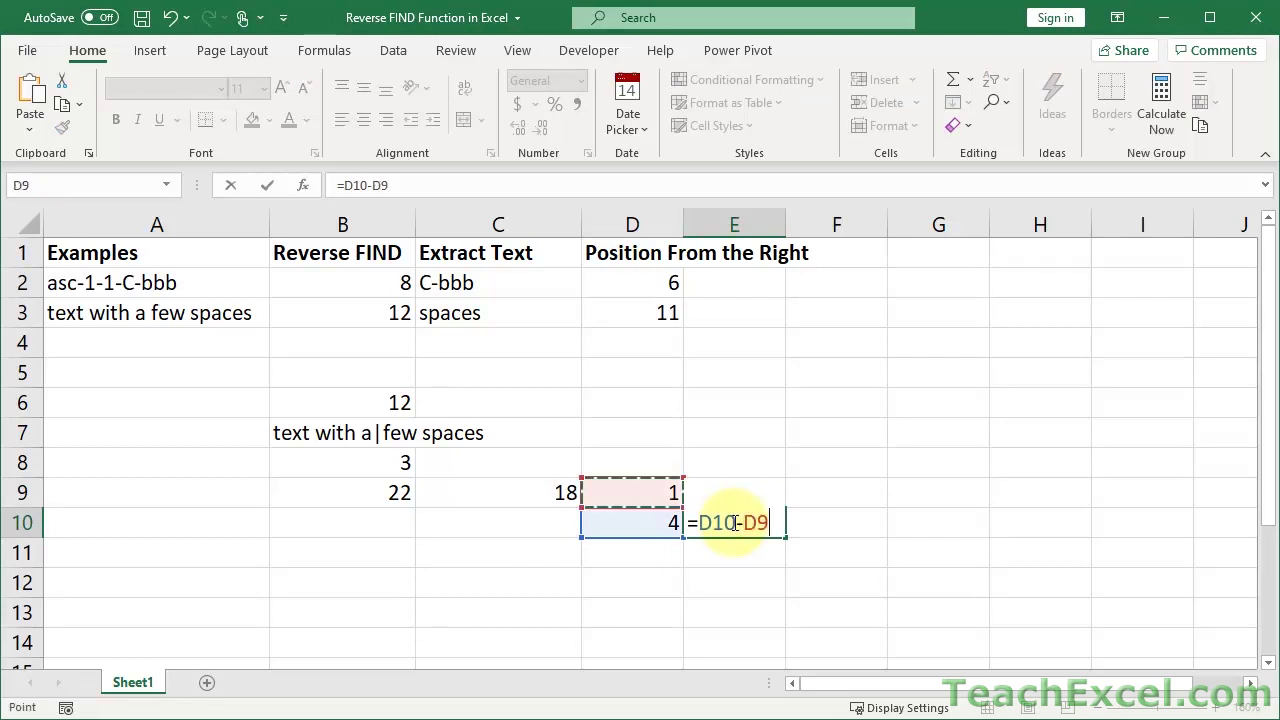
key("ctrl+Return")
left_click(651, 537)
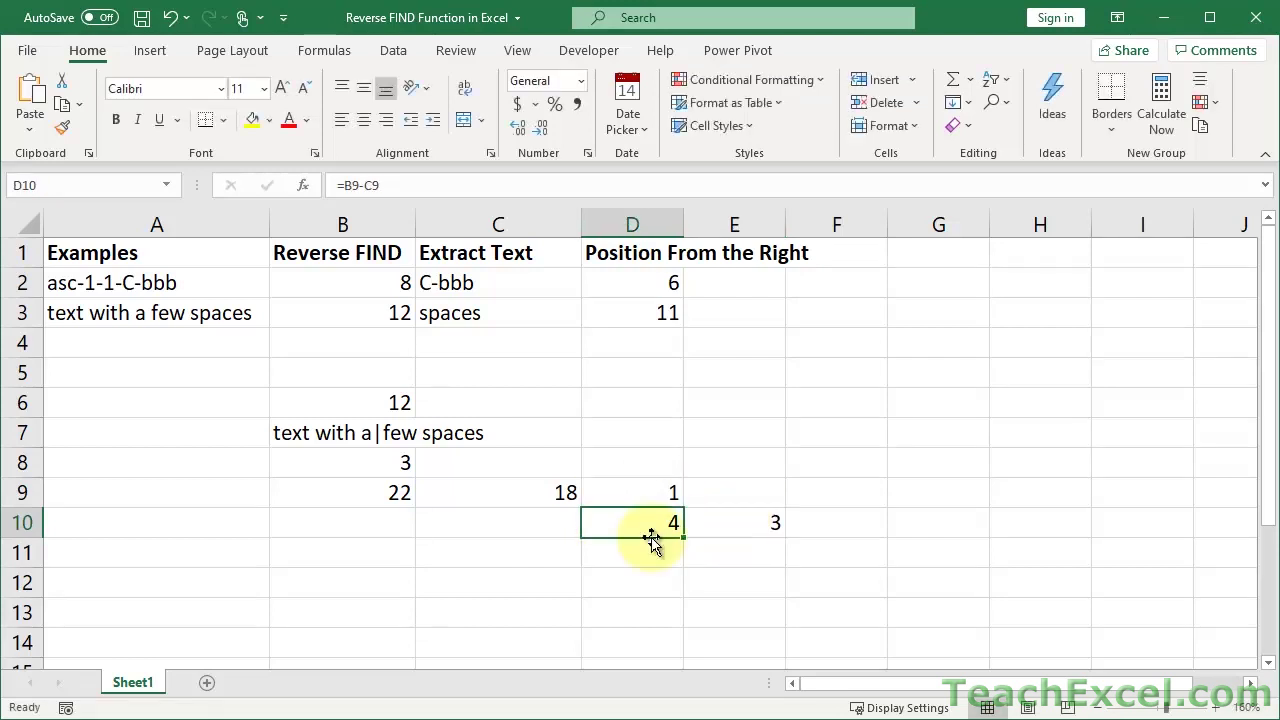
left_click(740, 521)
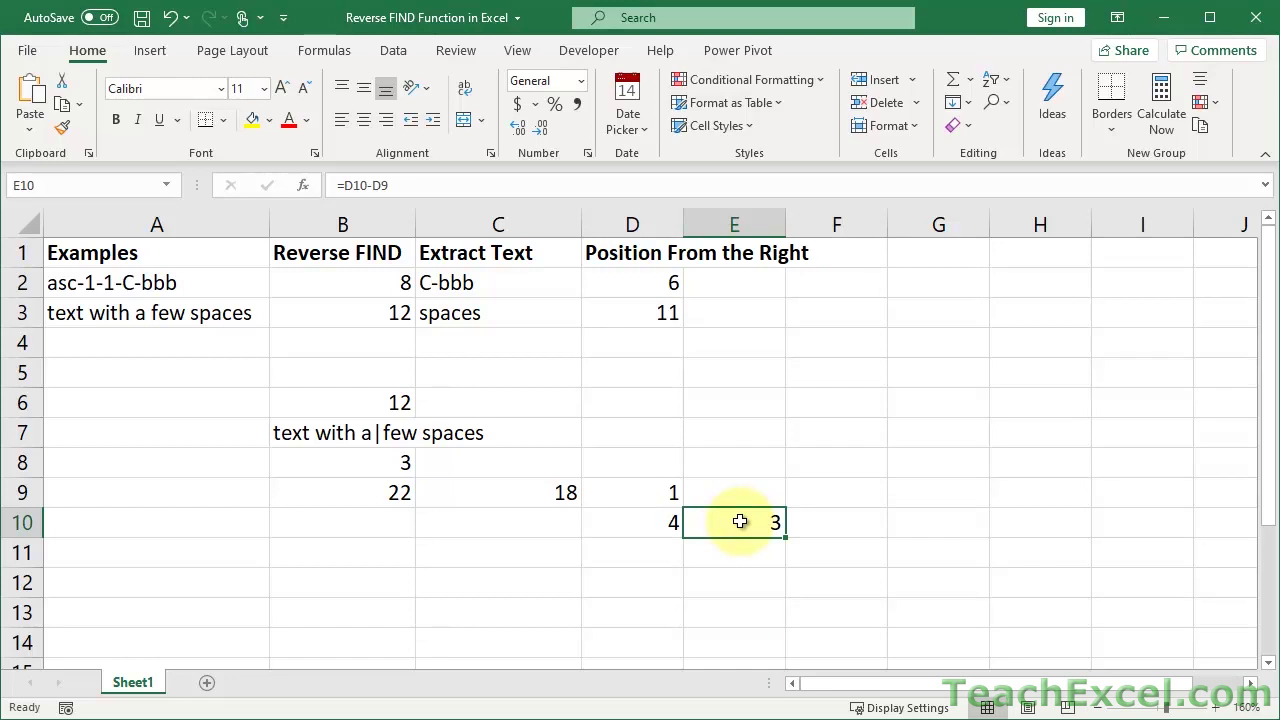
left_click(594, 525)
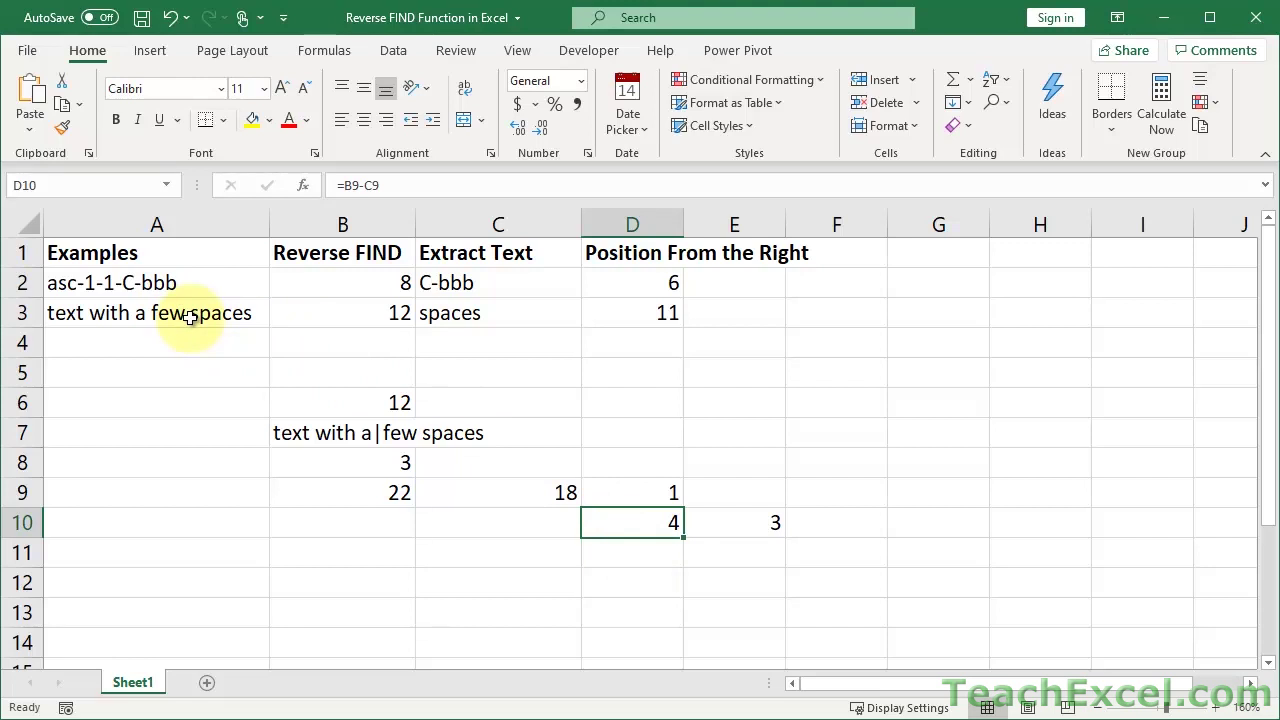
Change the occurrence number in D9's formula to 1 and check E10
double_click(617, 490)
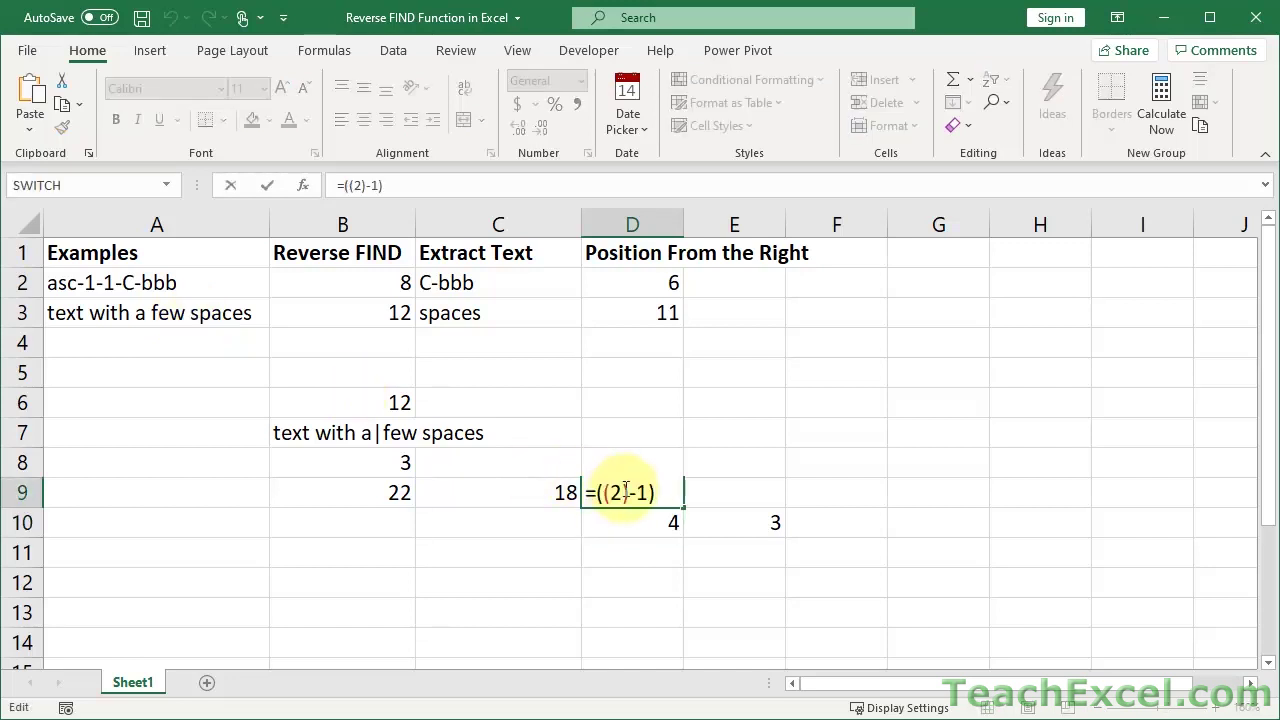
key("BackSpace")
type("1")
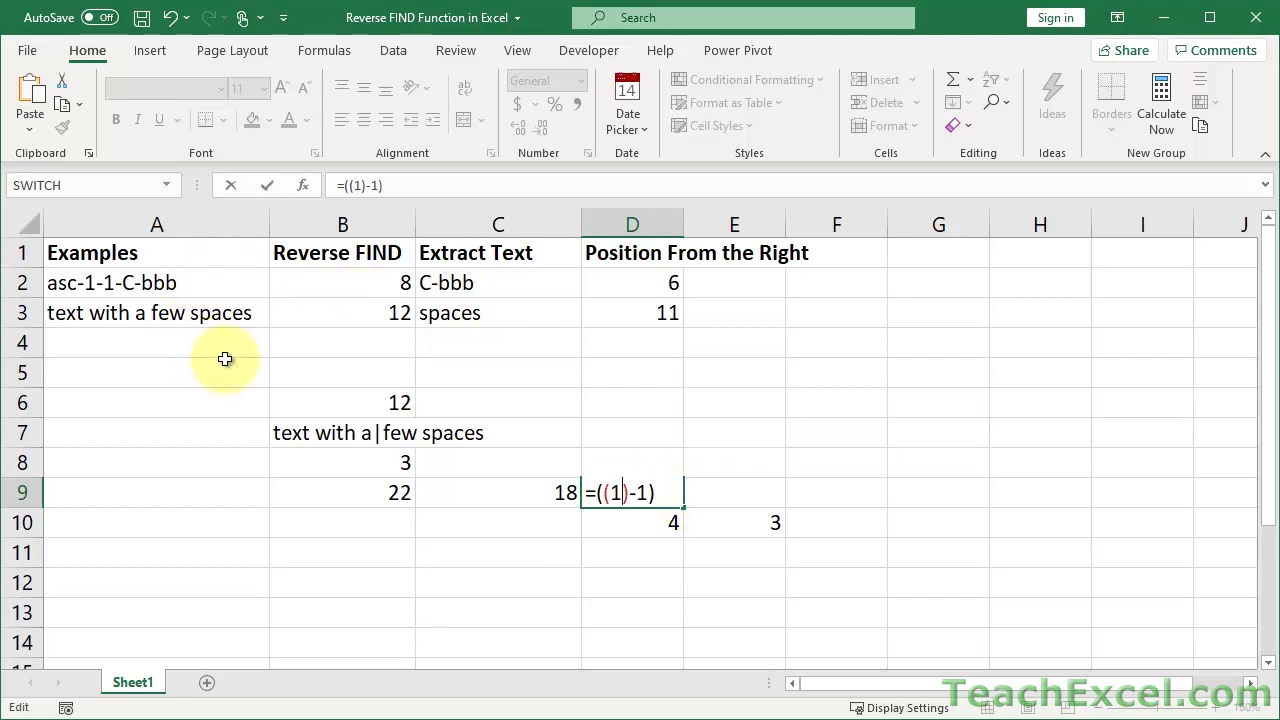
key("Return")
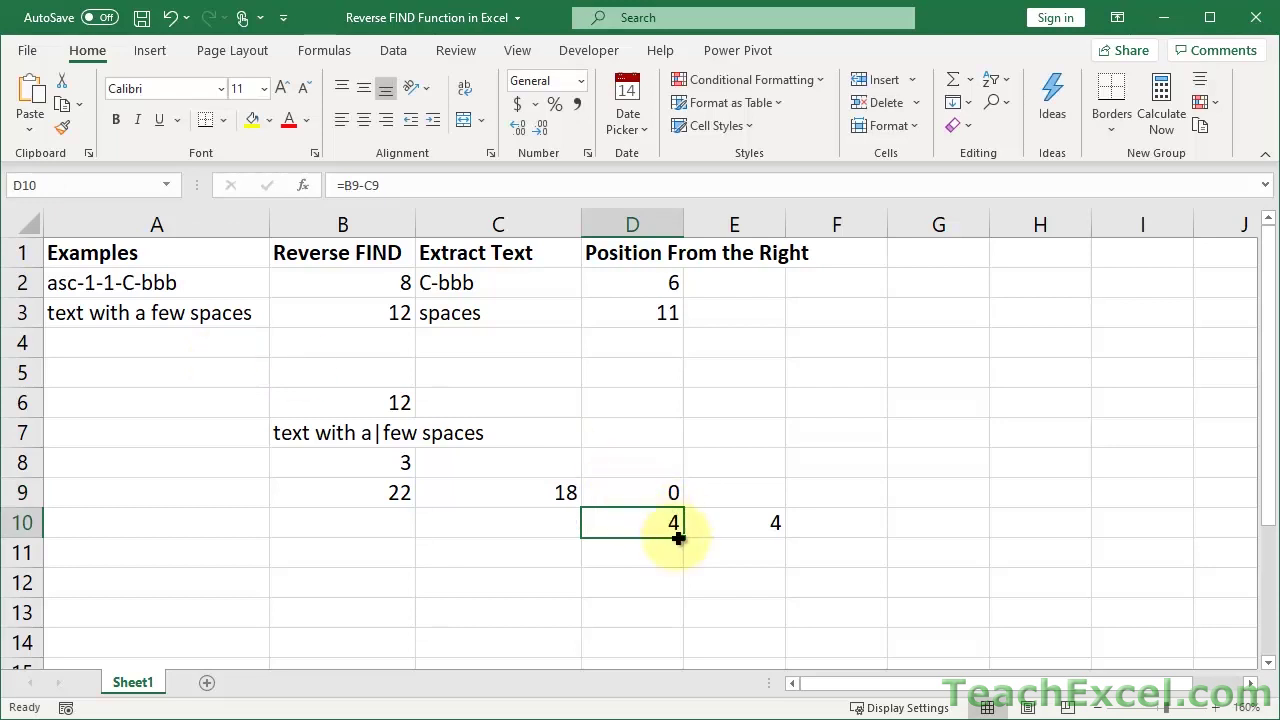
left_click(729, 523)
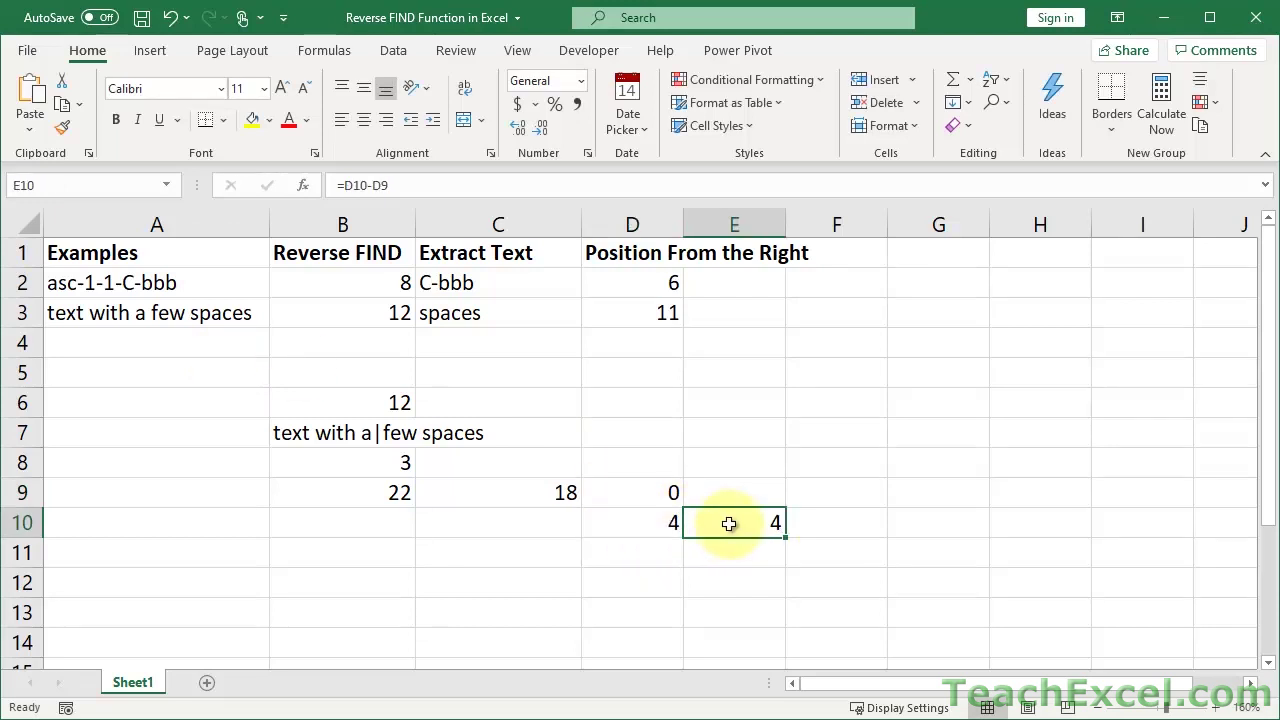
Set the occurrence number in D9's formula back to 2, making it =((2)-1)
left_click(647, 487)
double_click(647, 487)
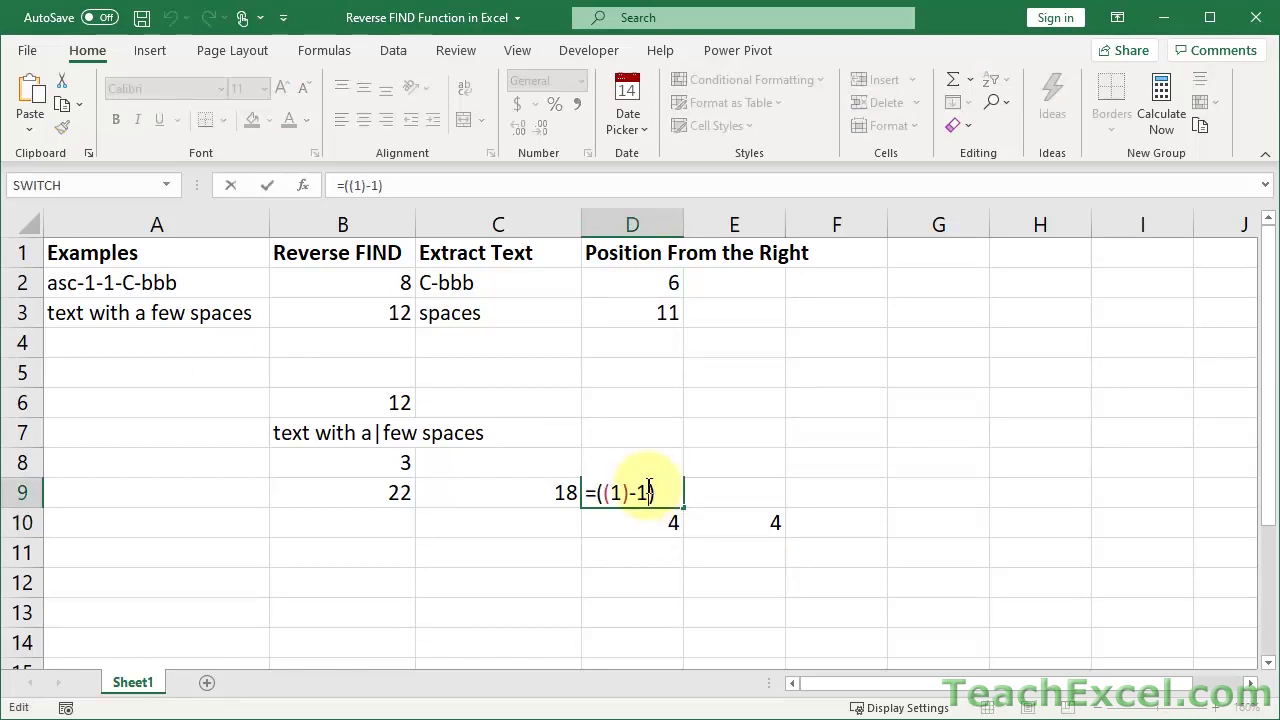
key("BackSpace")
type("2")
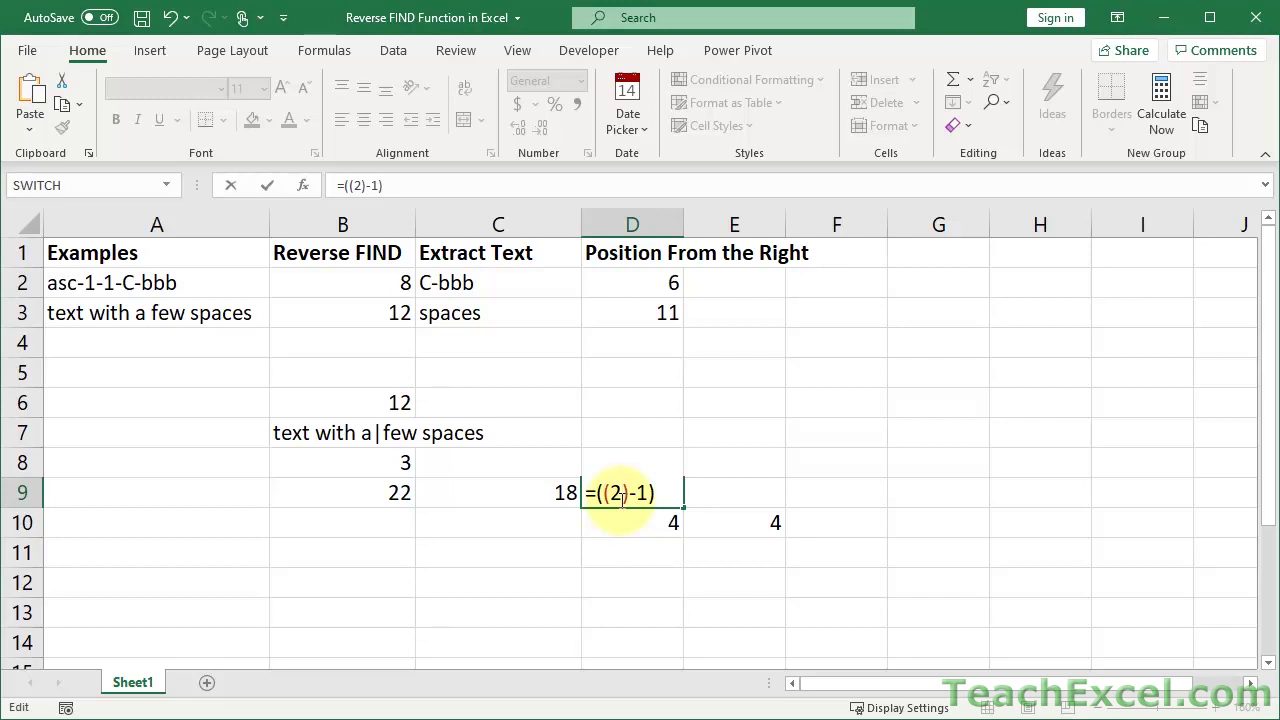
key("ctrl+Return")
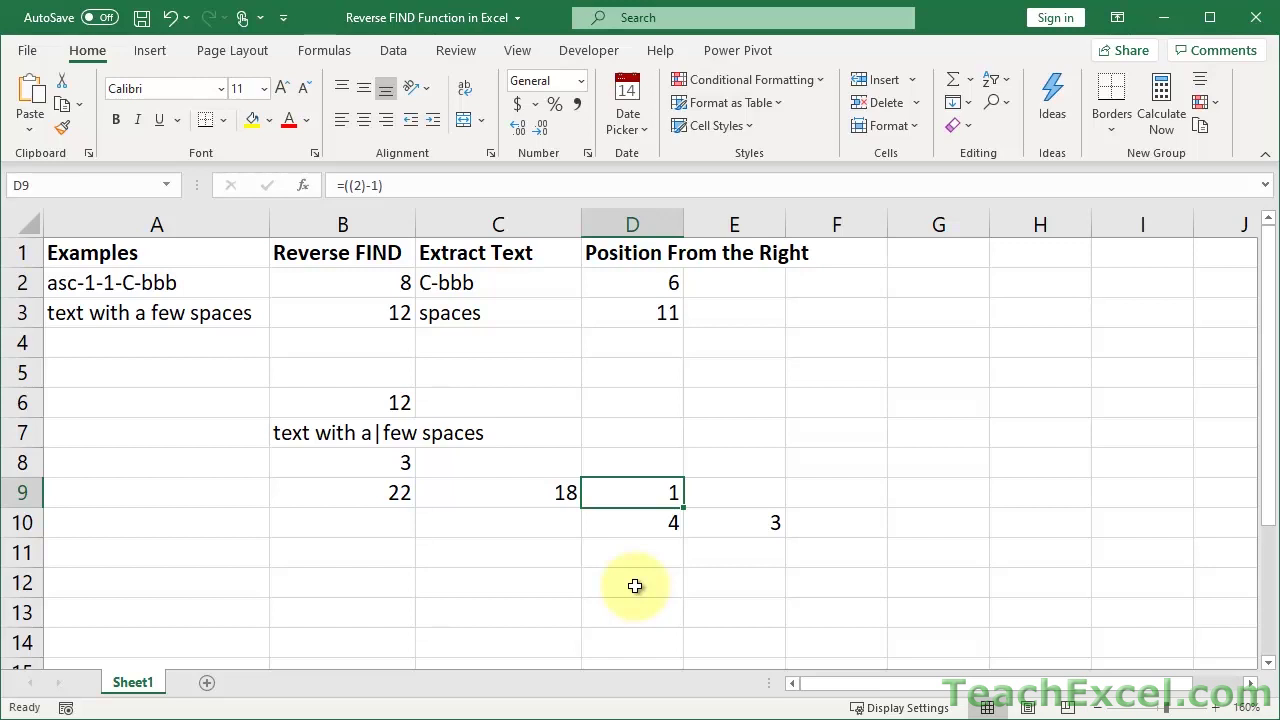
Review the component cells E10, B9, C9 and D9 against the matching LEN, SUBSTITUTE and ((2)-1) parts of B8's formula
left_click(740, 518)
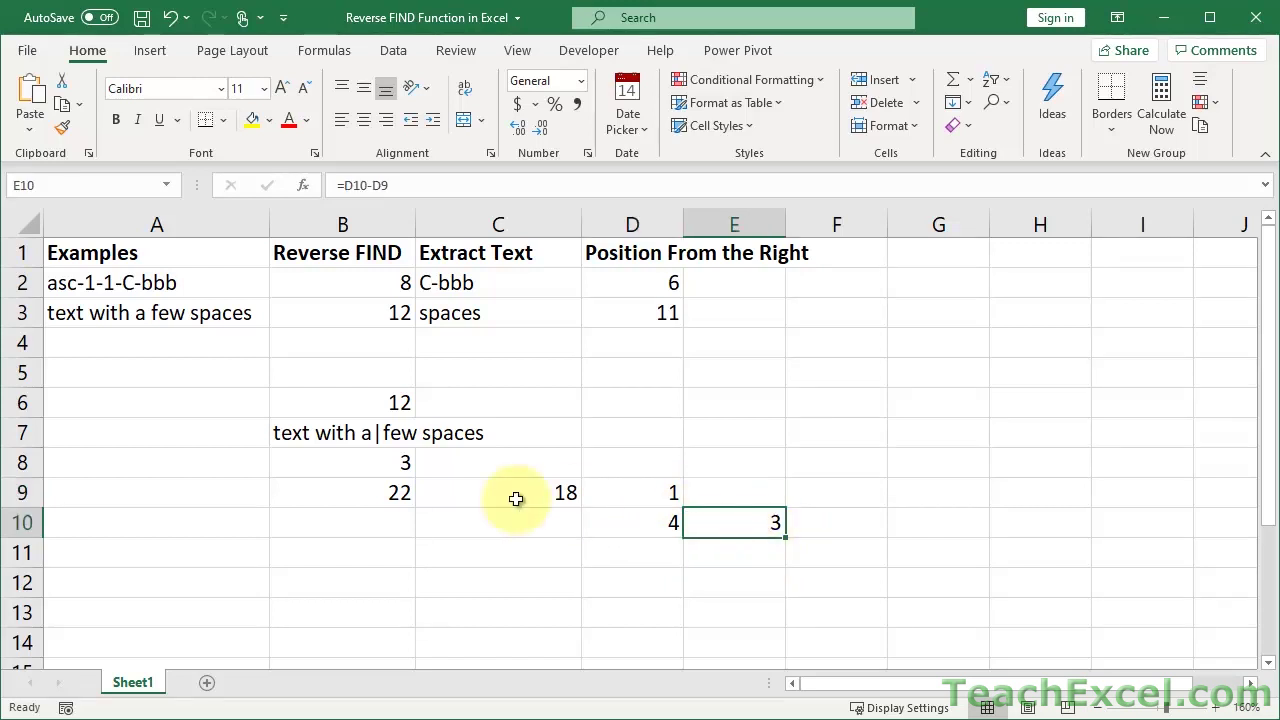
left_click(400, 491)
left_click(490, 500)
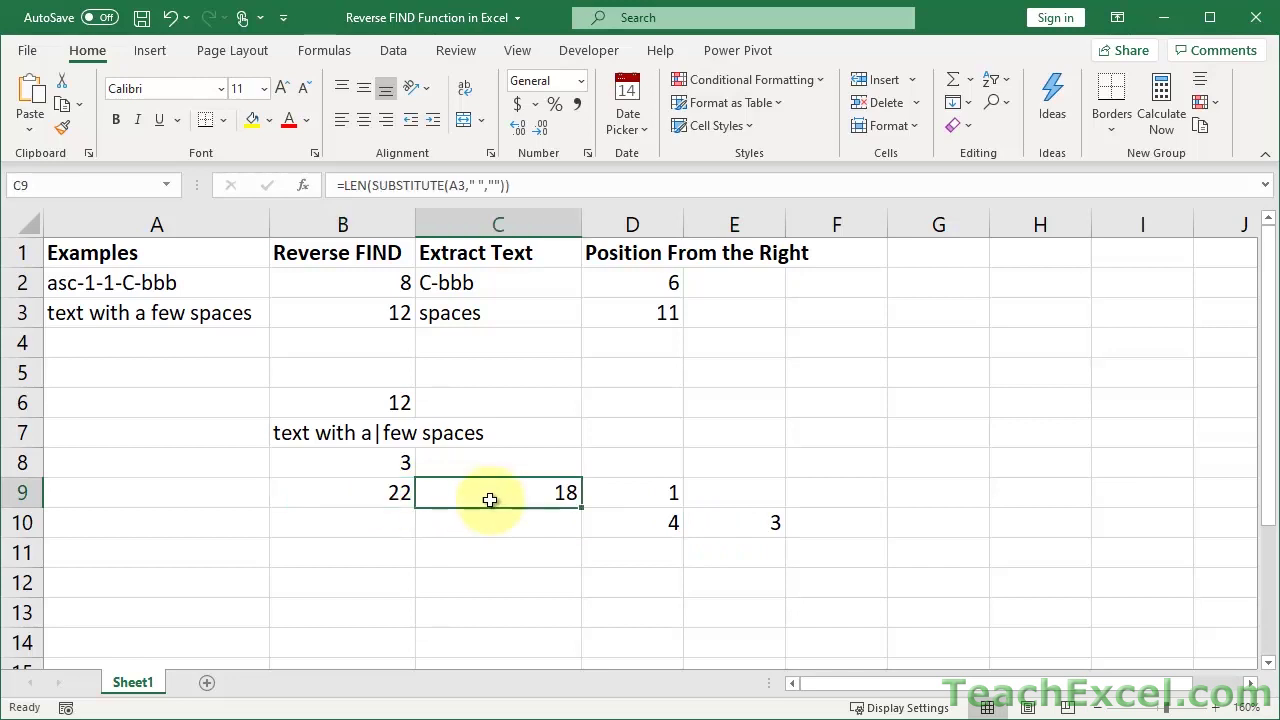
left_click(628, 500)
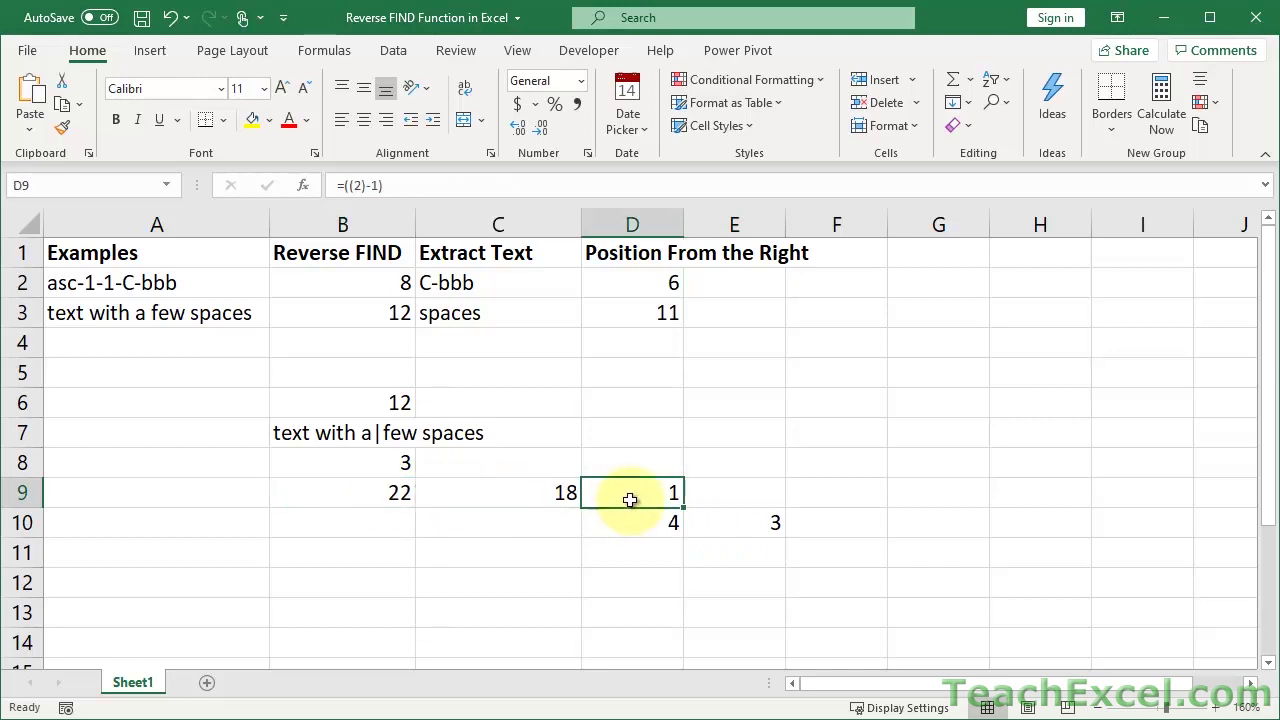
double_click(343, 460)
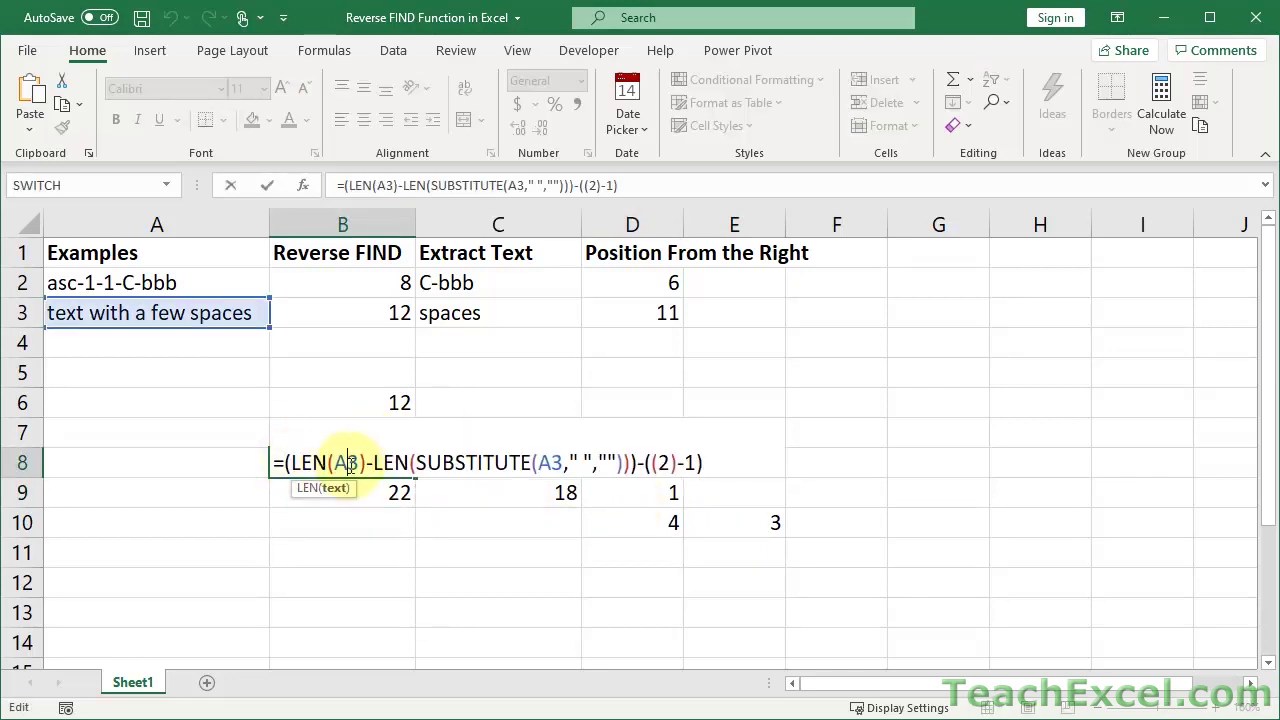
left_click_drag(372, 463, 718, 467)
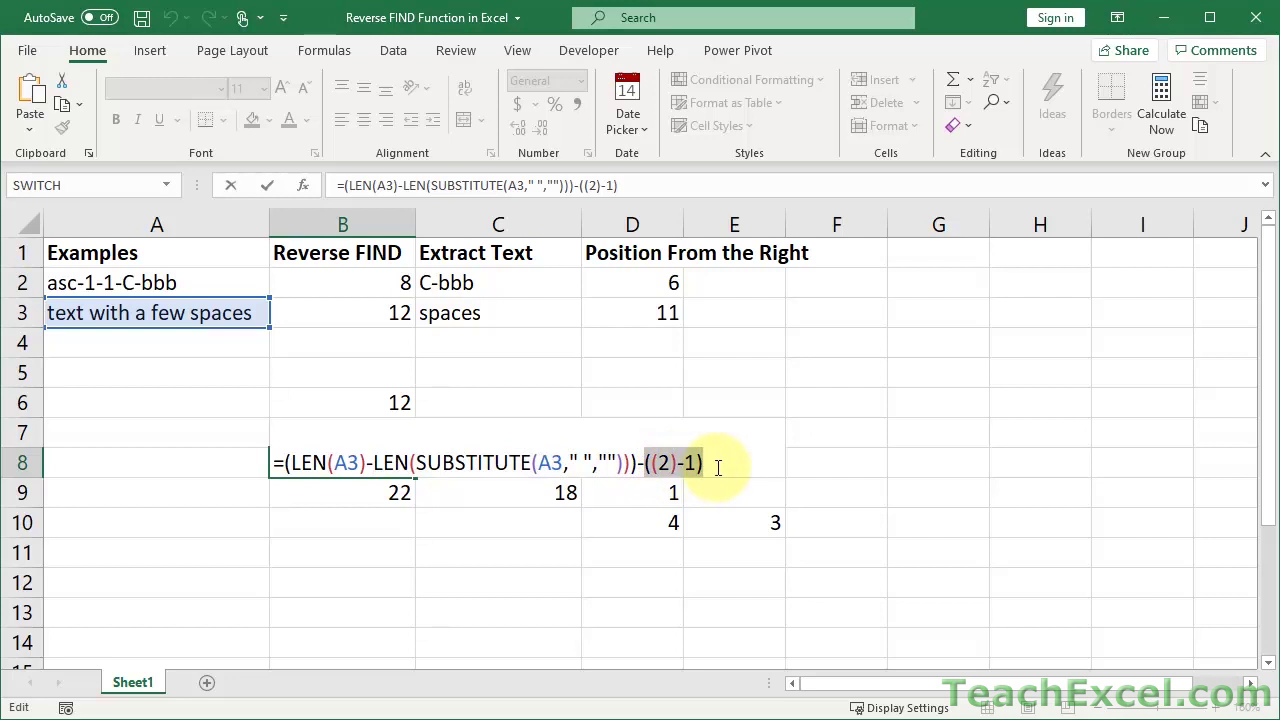
key("Escape")
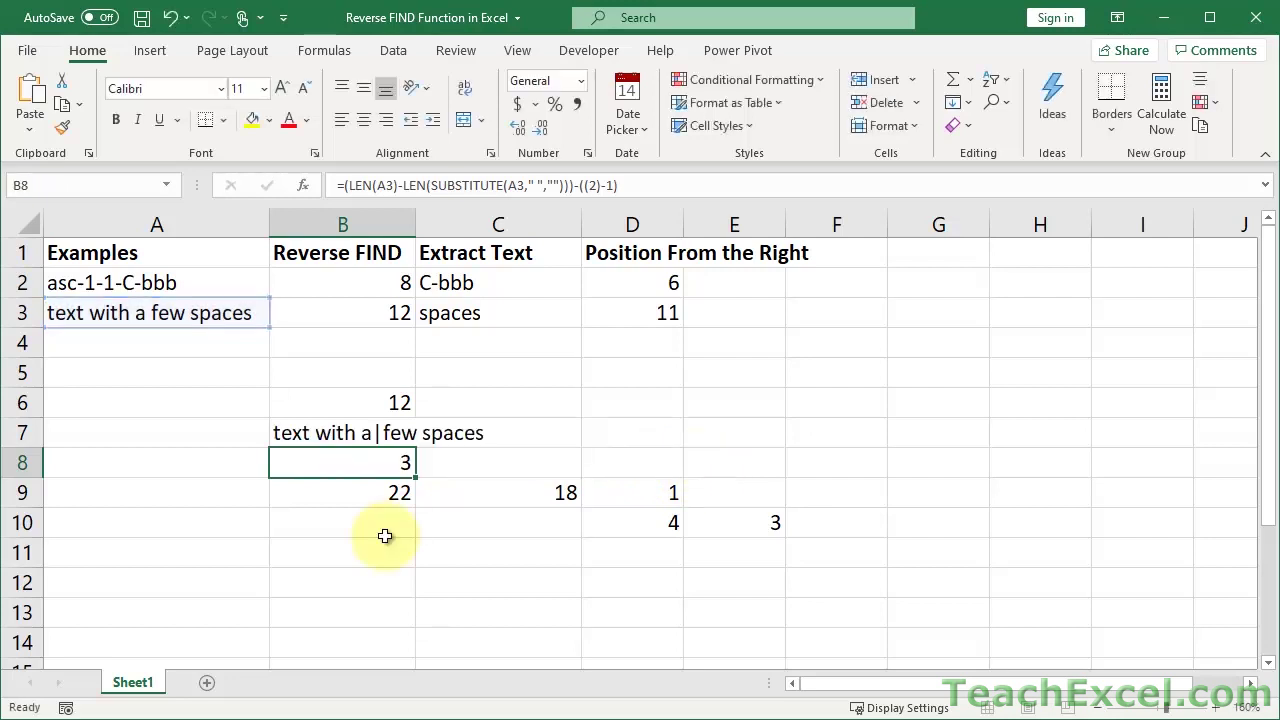
Evaluate the instance-number expression inside B7's SUBSTITUTE formula, examine each argument in turn, and leave the formula without saving the evaluation
double_click(360, 432)
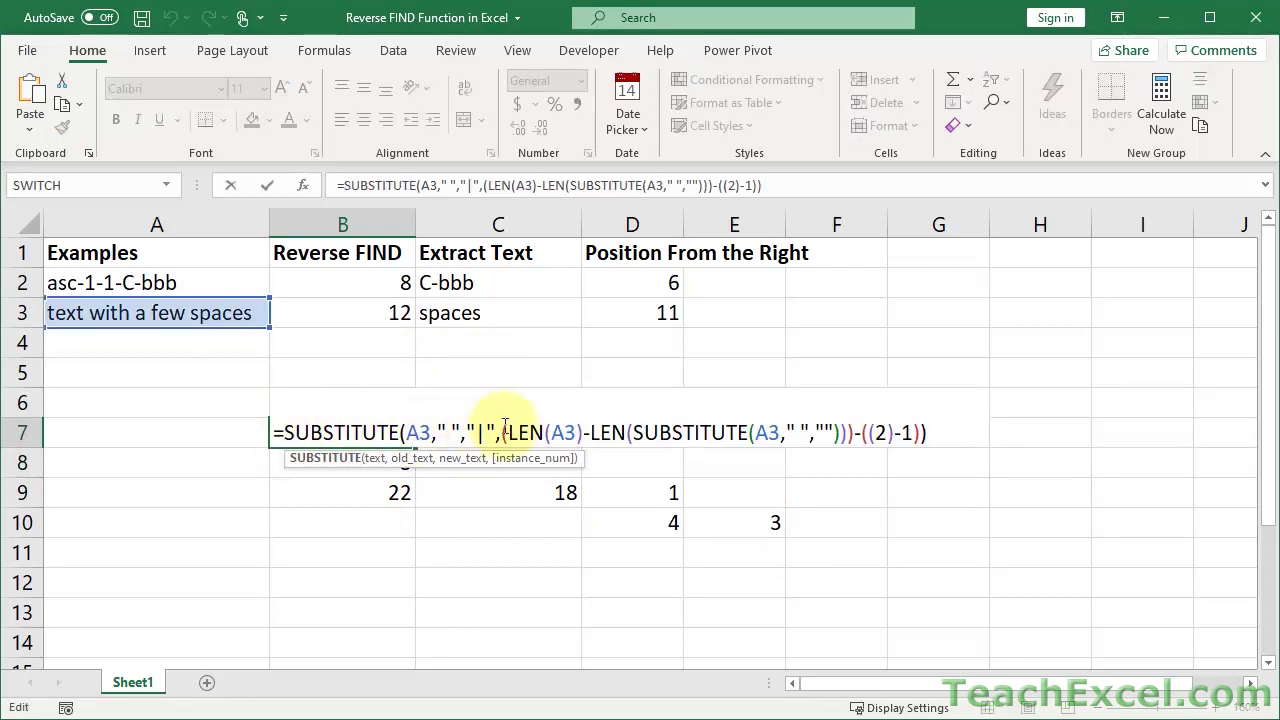
left_click_drag(503, 432, 919, 432)
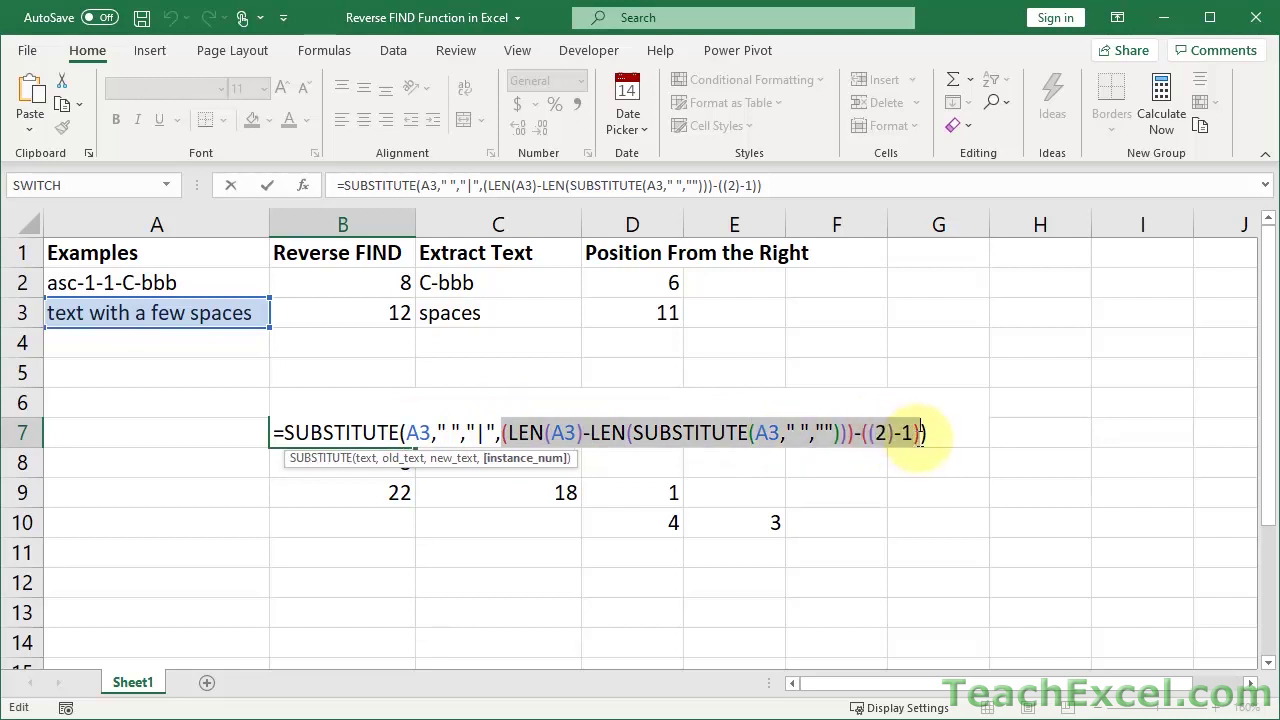
type("3,\" \",\"|\",3")
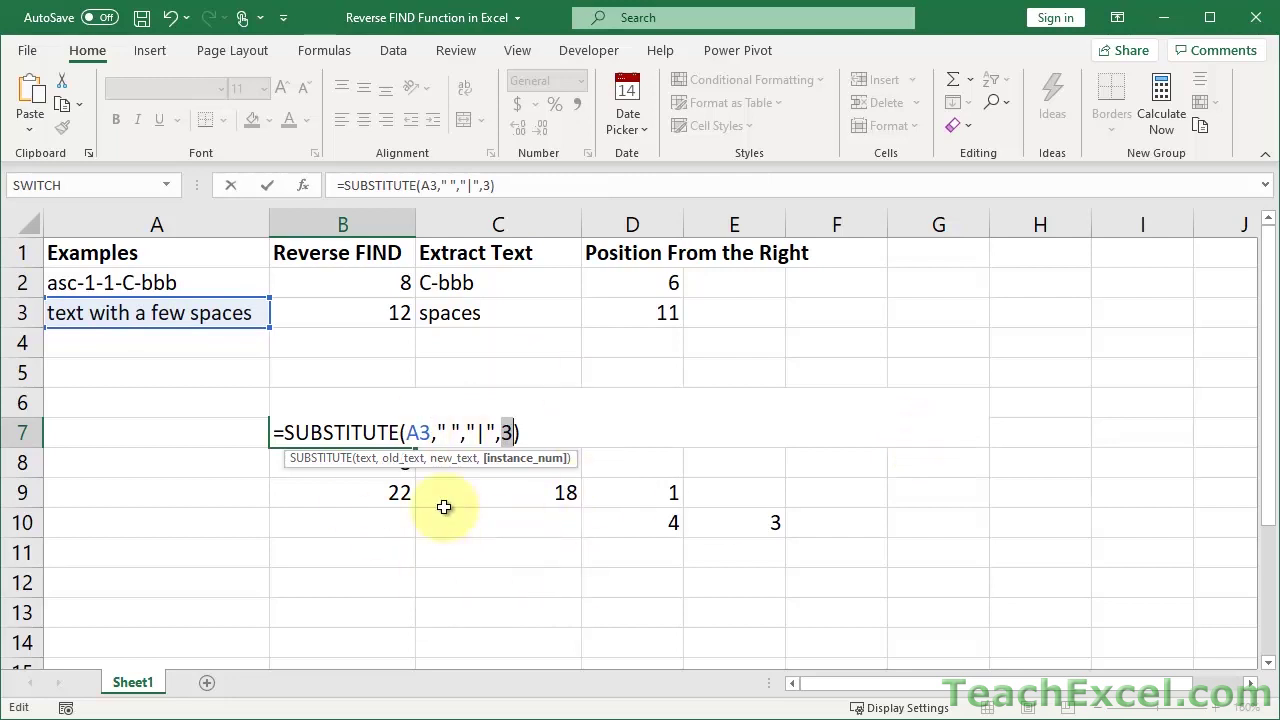
left_click(415, 432)
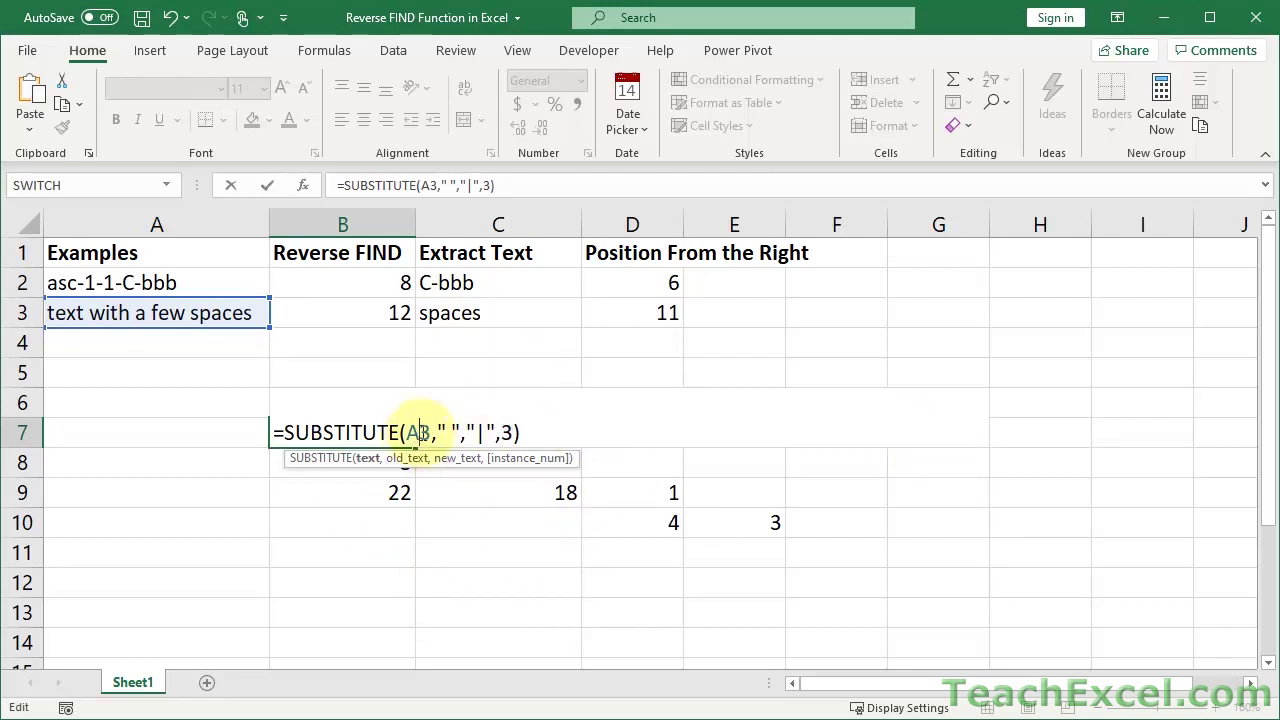
left_click(451, 432)
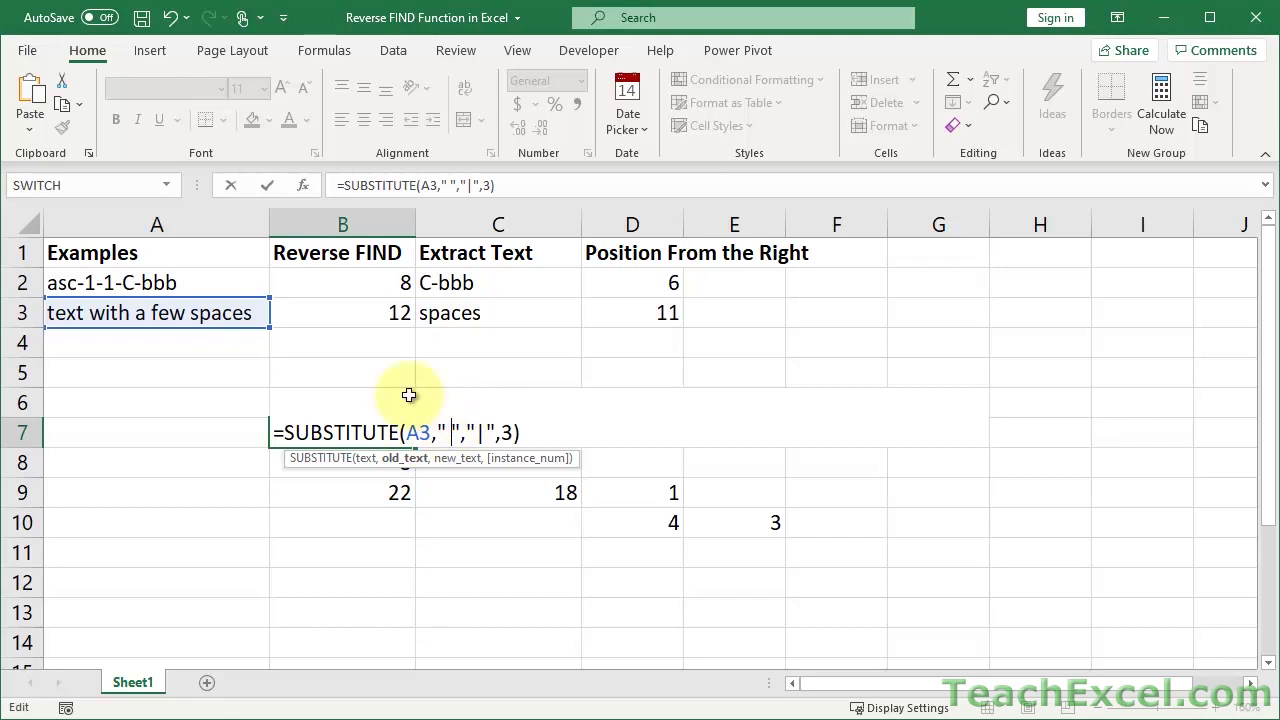
left_click(481, 432)
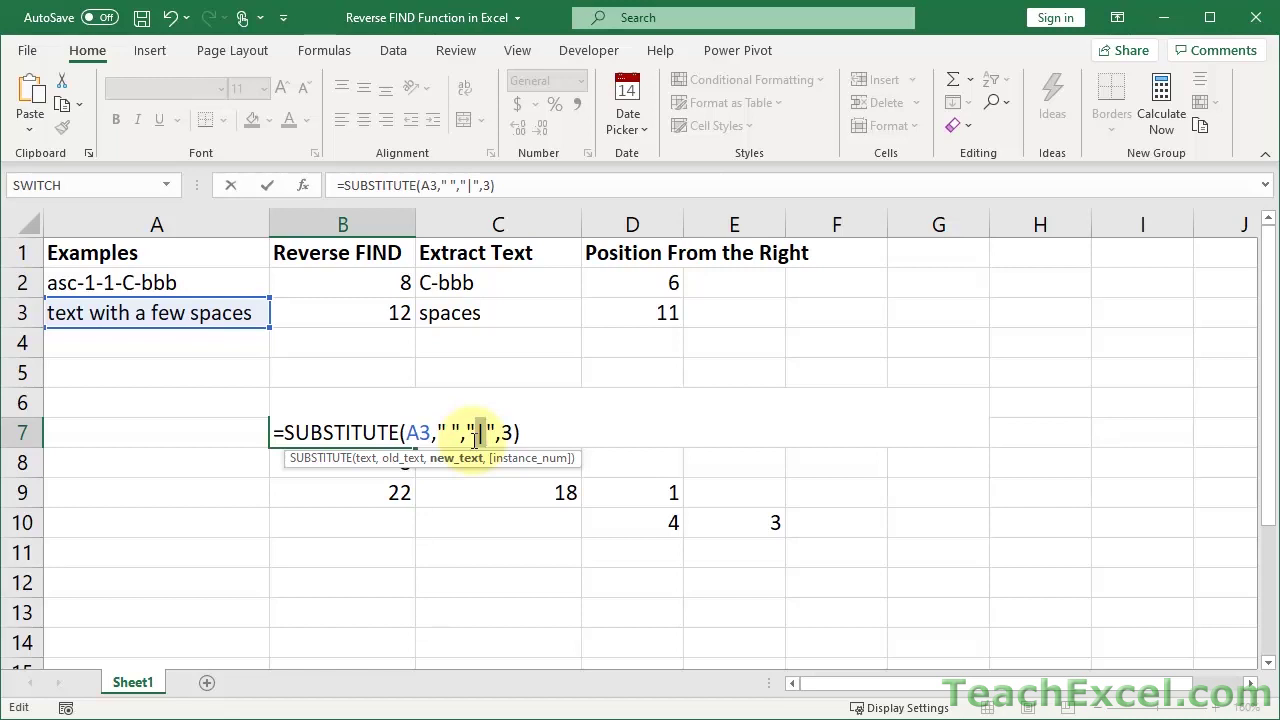
left_click(503, 437)
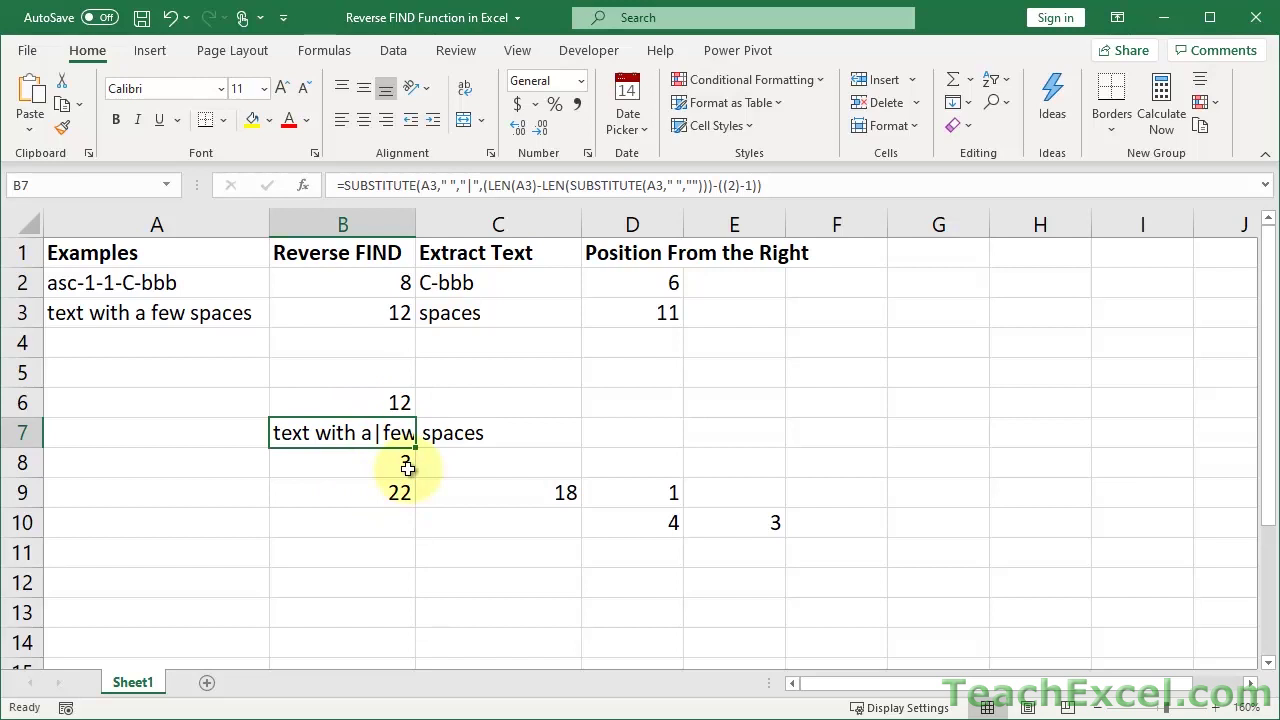
Evaluate the nested SUBSTITUTE part of B6's FIND formula in place, examine the "|" search text, and discard the evaluation
left_click(343, 400)
double_click(355, 402)
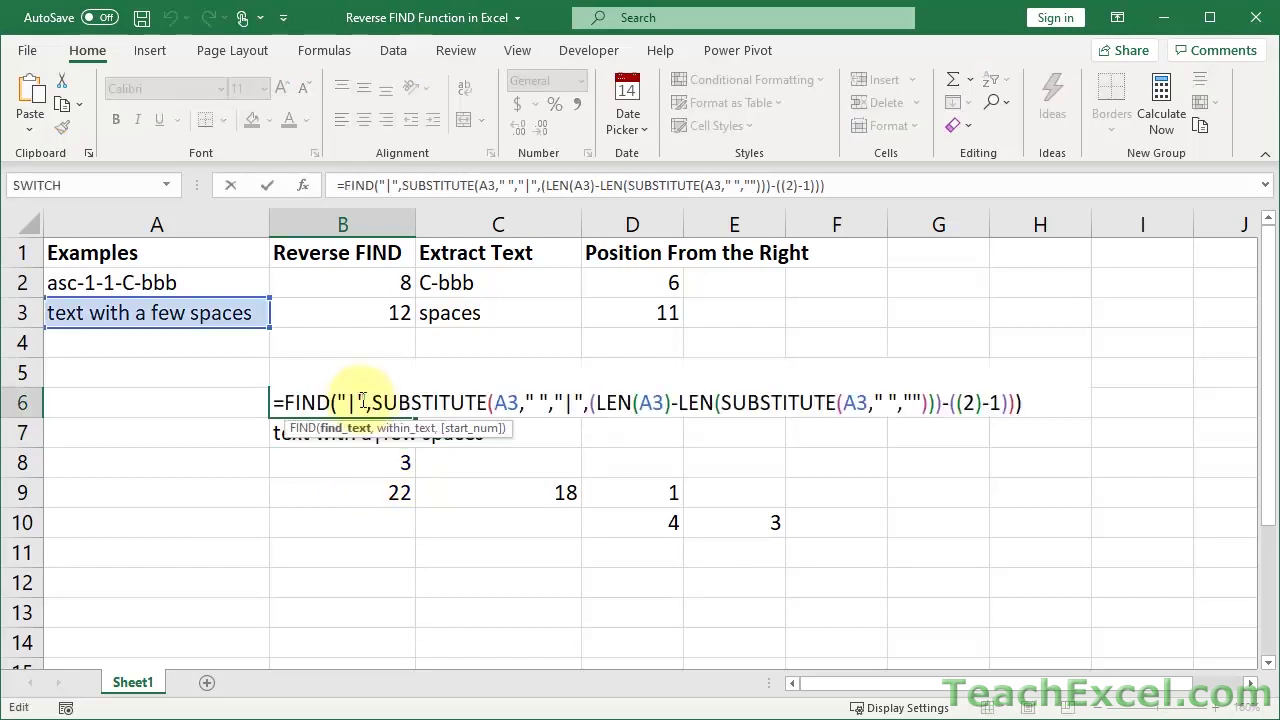
left_click_drag(374, 402, 1017, 428)
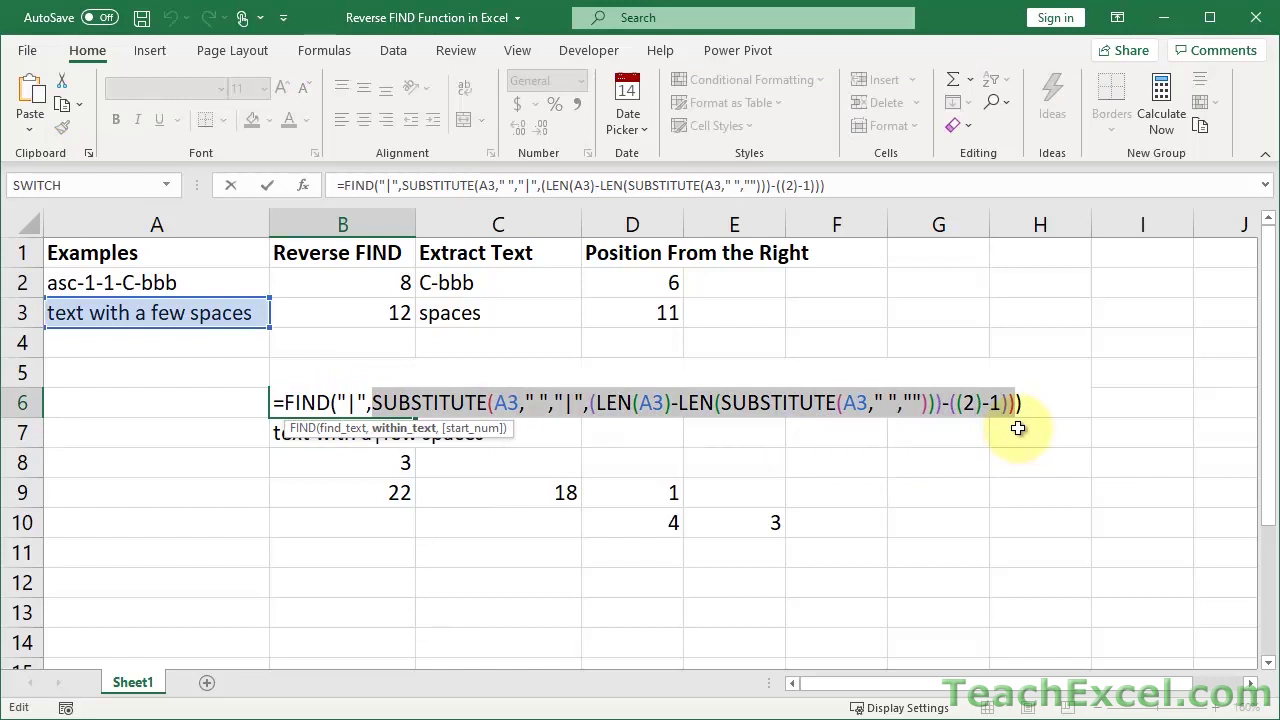
key("F9")
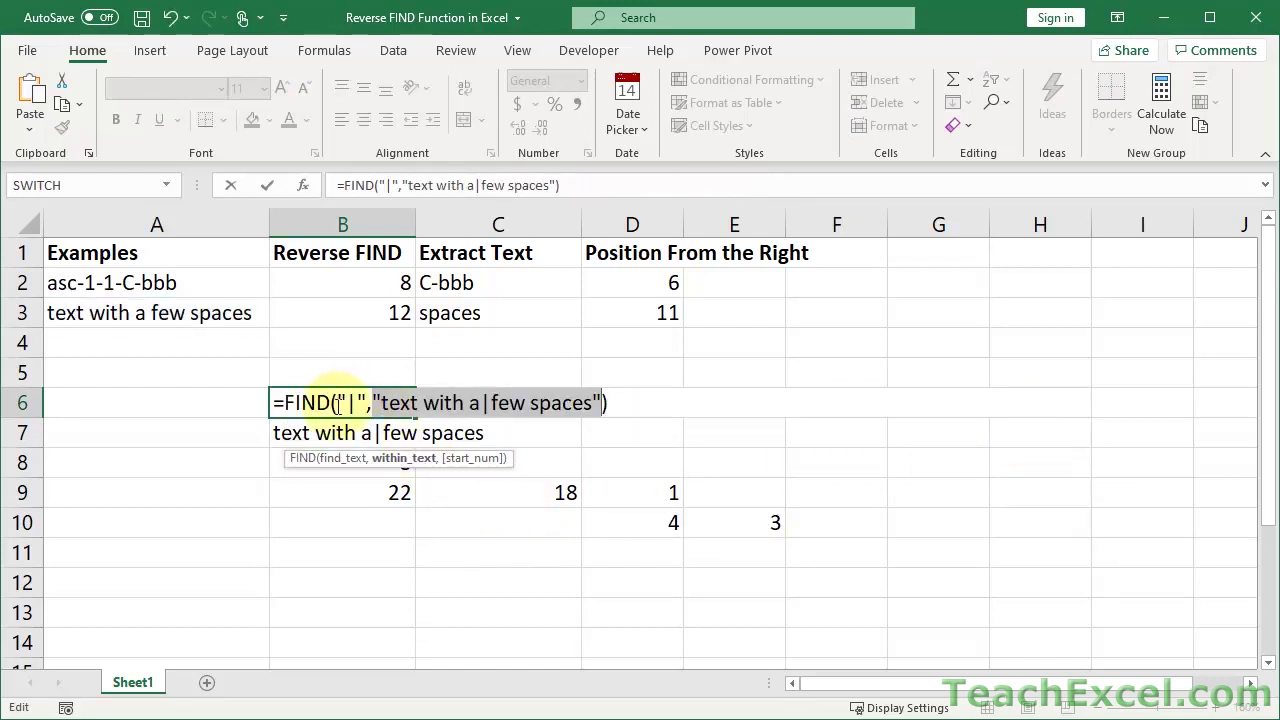
left_click(340, 402)
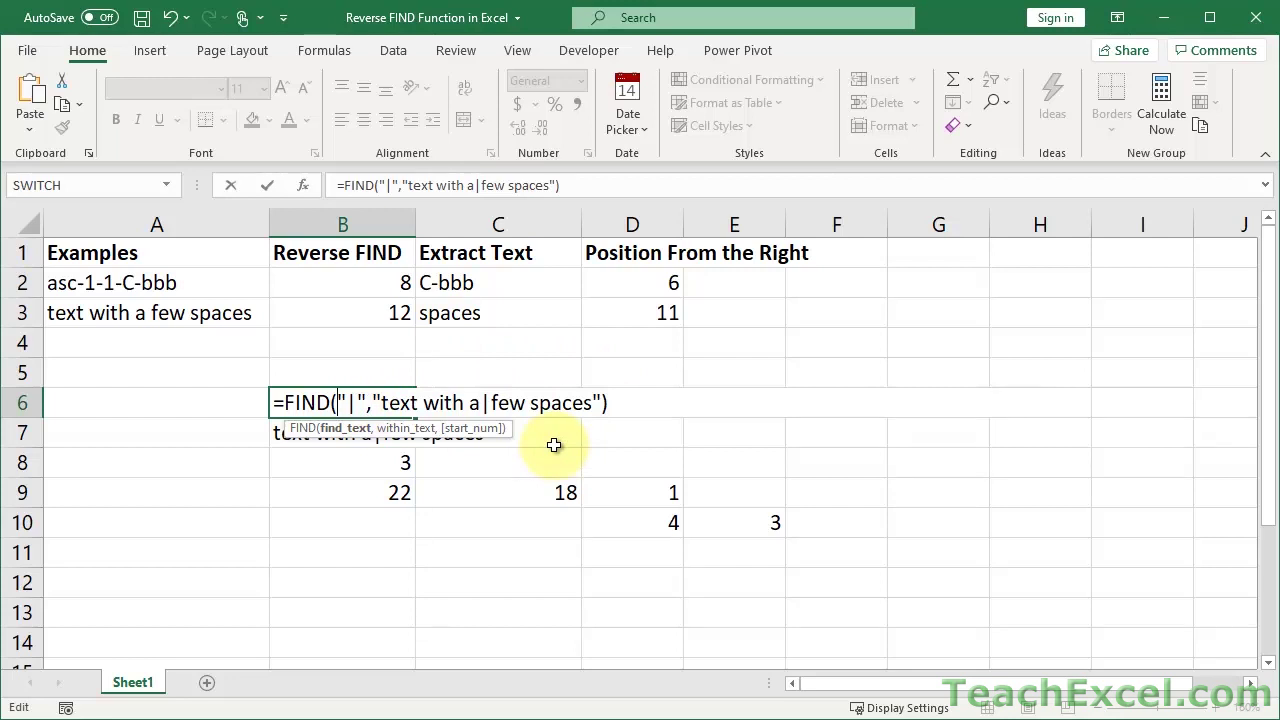
key("Escape")
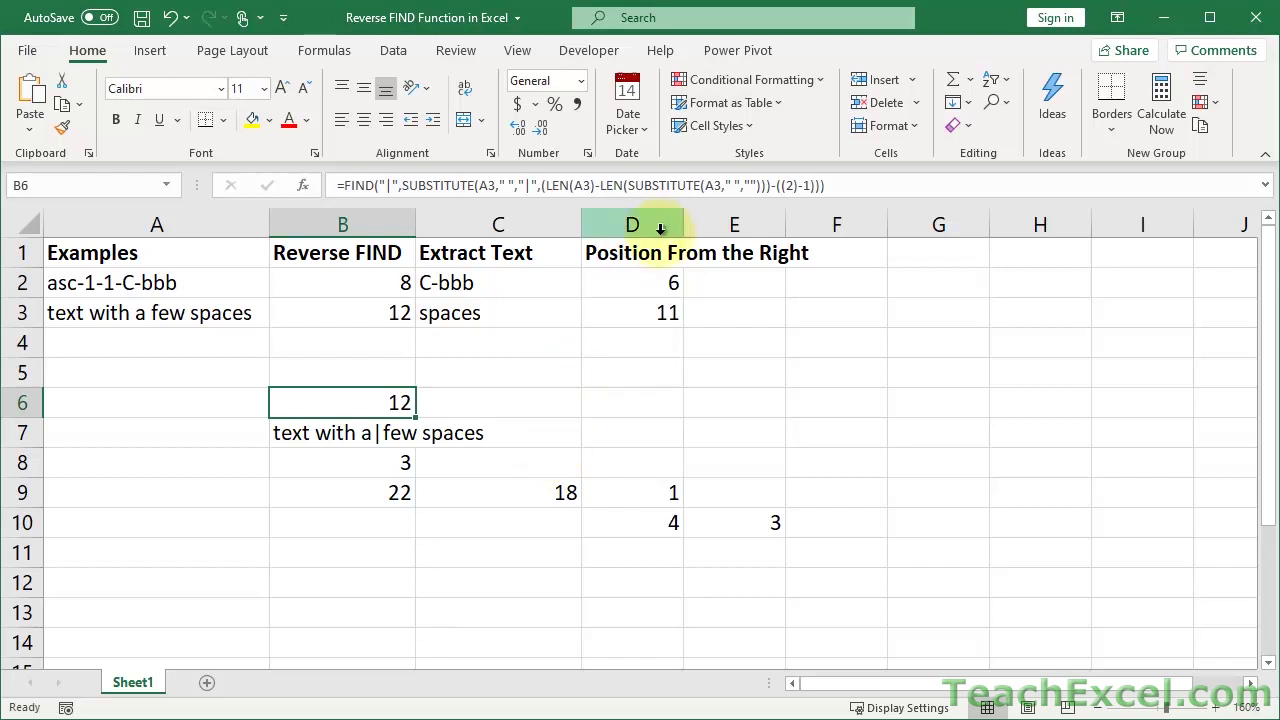
Compare the position-from-the-right formula in D2 with the RIGHT extraction formula in C2, leaving both unedited
double_click(626, 283)
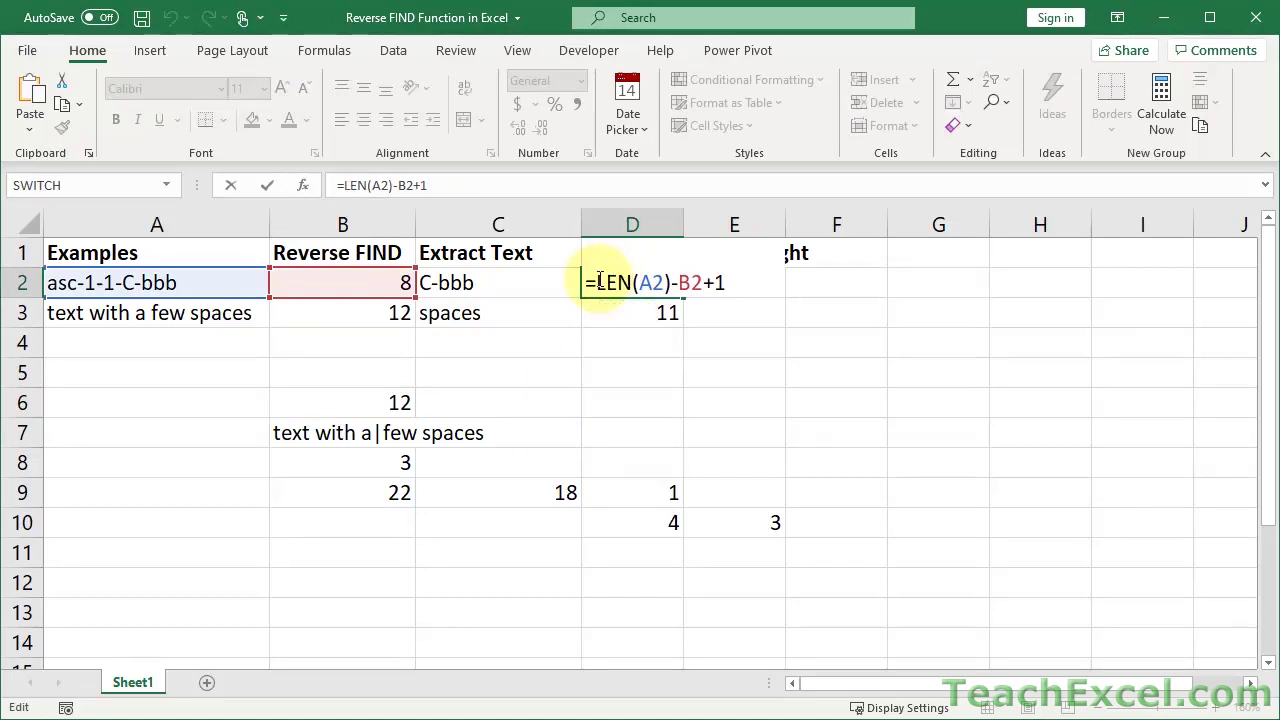
key("Escape")
double_click(520, 283)
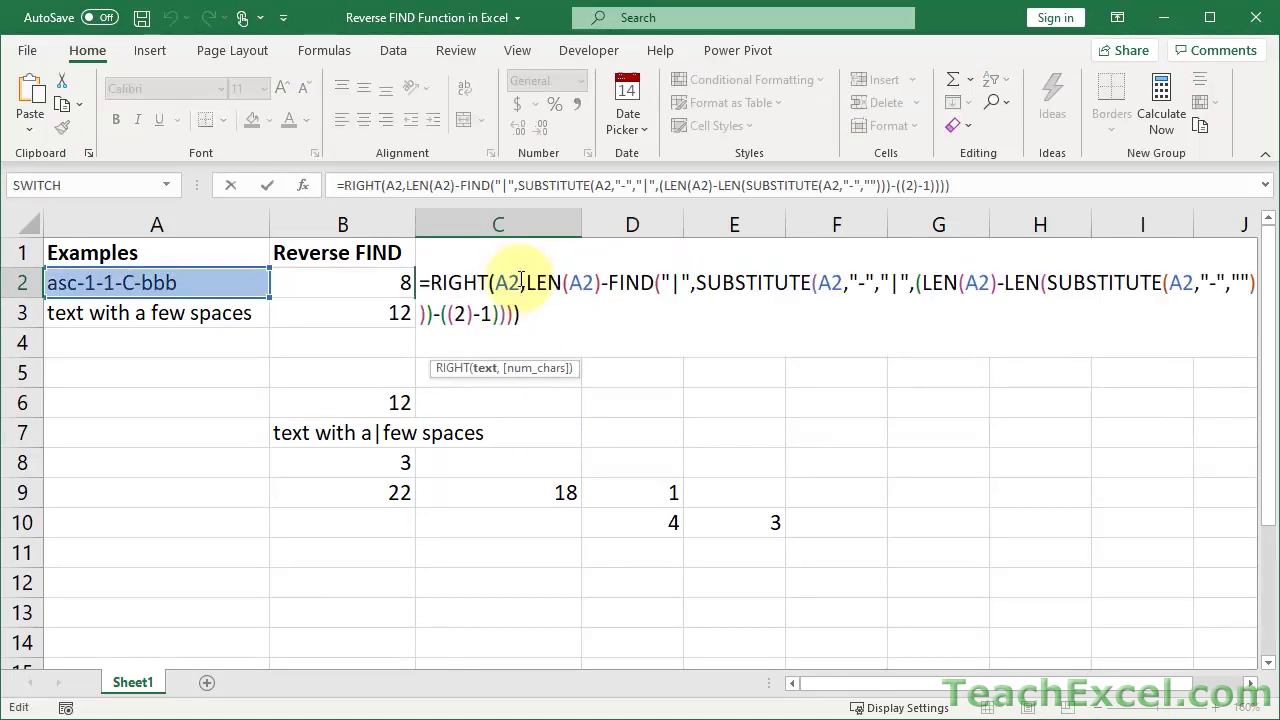
key("Escape")
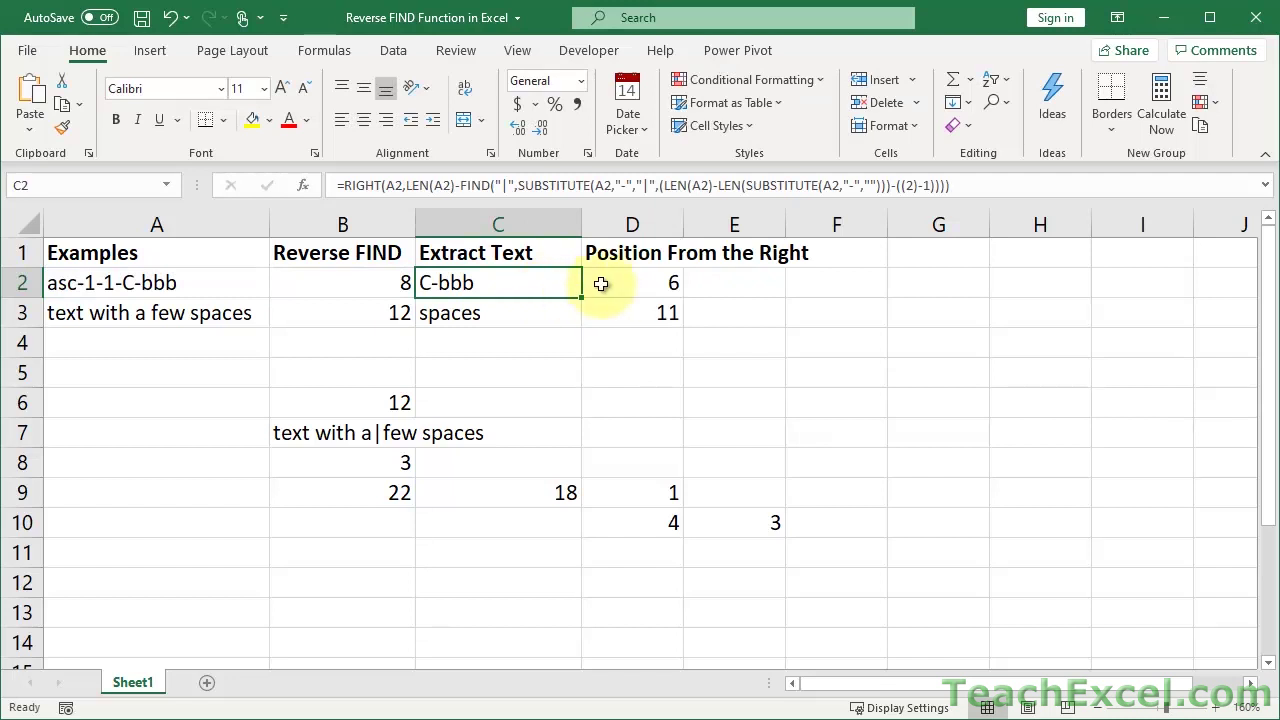
Examine the LEN(A2) and +1 parts of D2's formula and close it without edits
double_click(600, 284)
left_click_drag(596, 285, 664, 284)
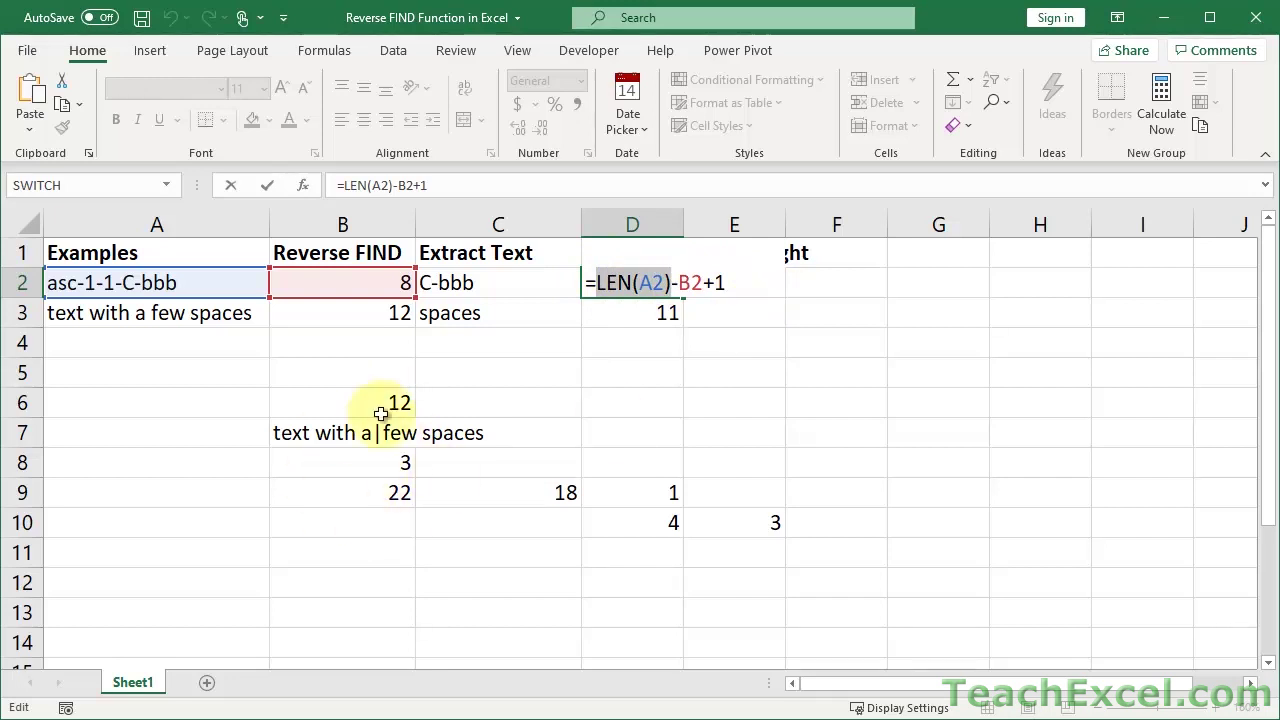
left_click(672, 283, "shift")
left_click_drag(704, 283, 729, 283)
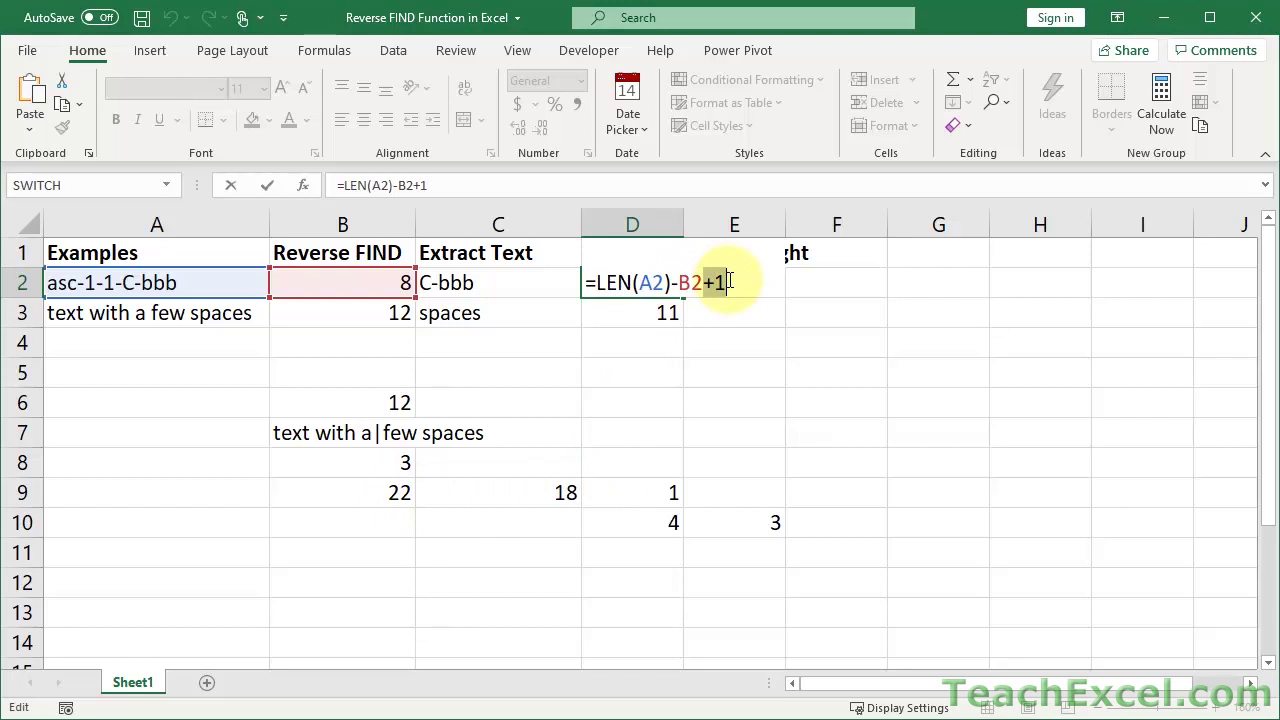
key("Escape")
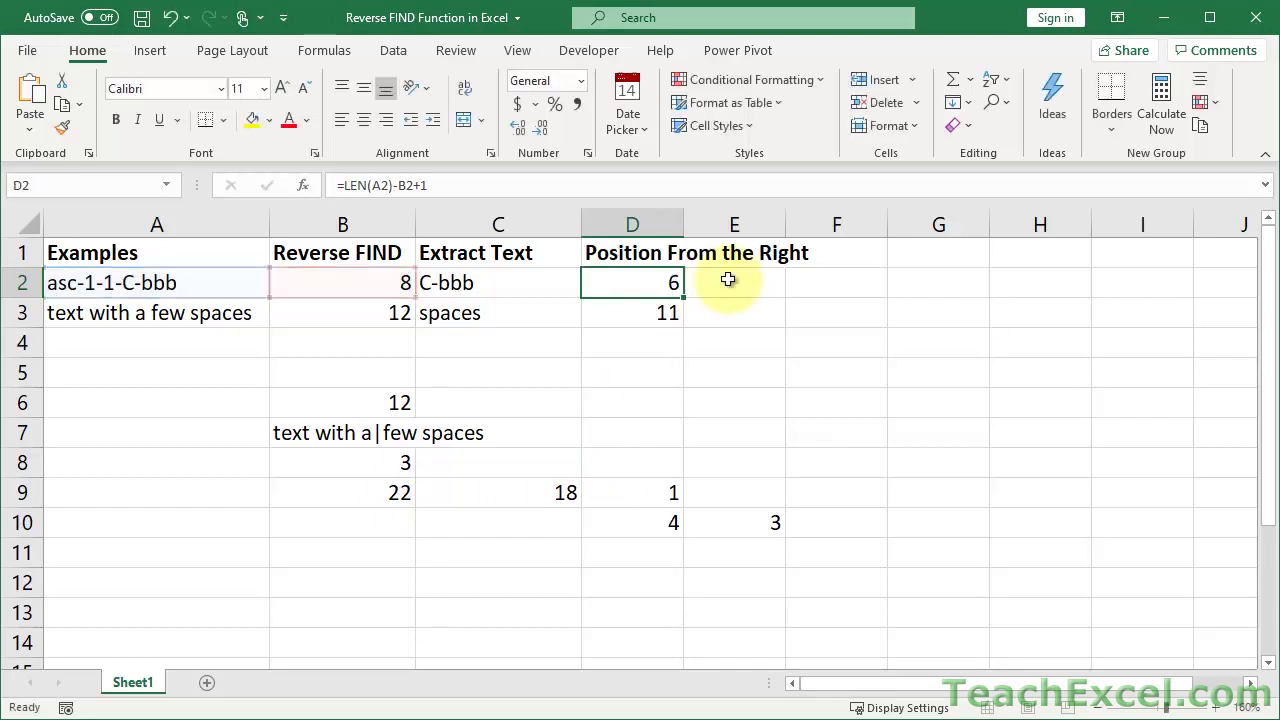